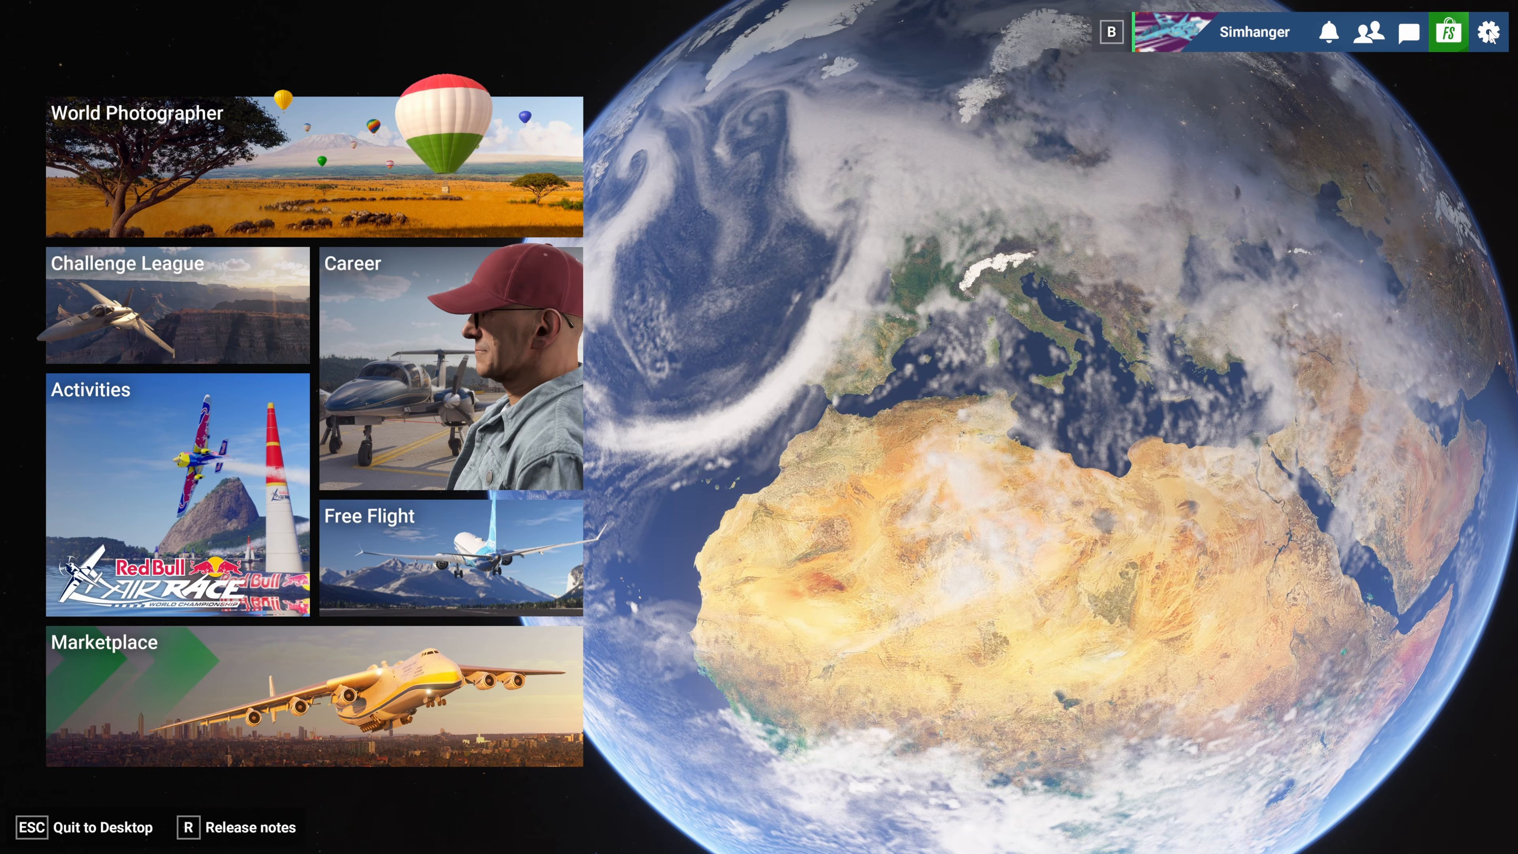
Open Free Flight and view the list of suggested departure airports without choosing one.
left_click(529, 555)
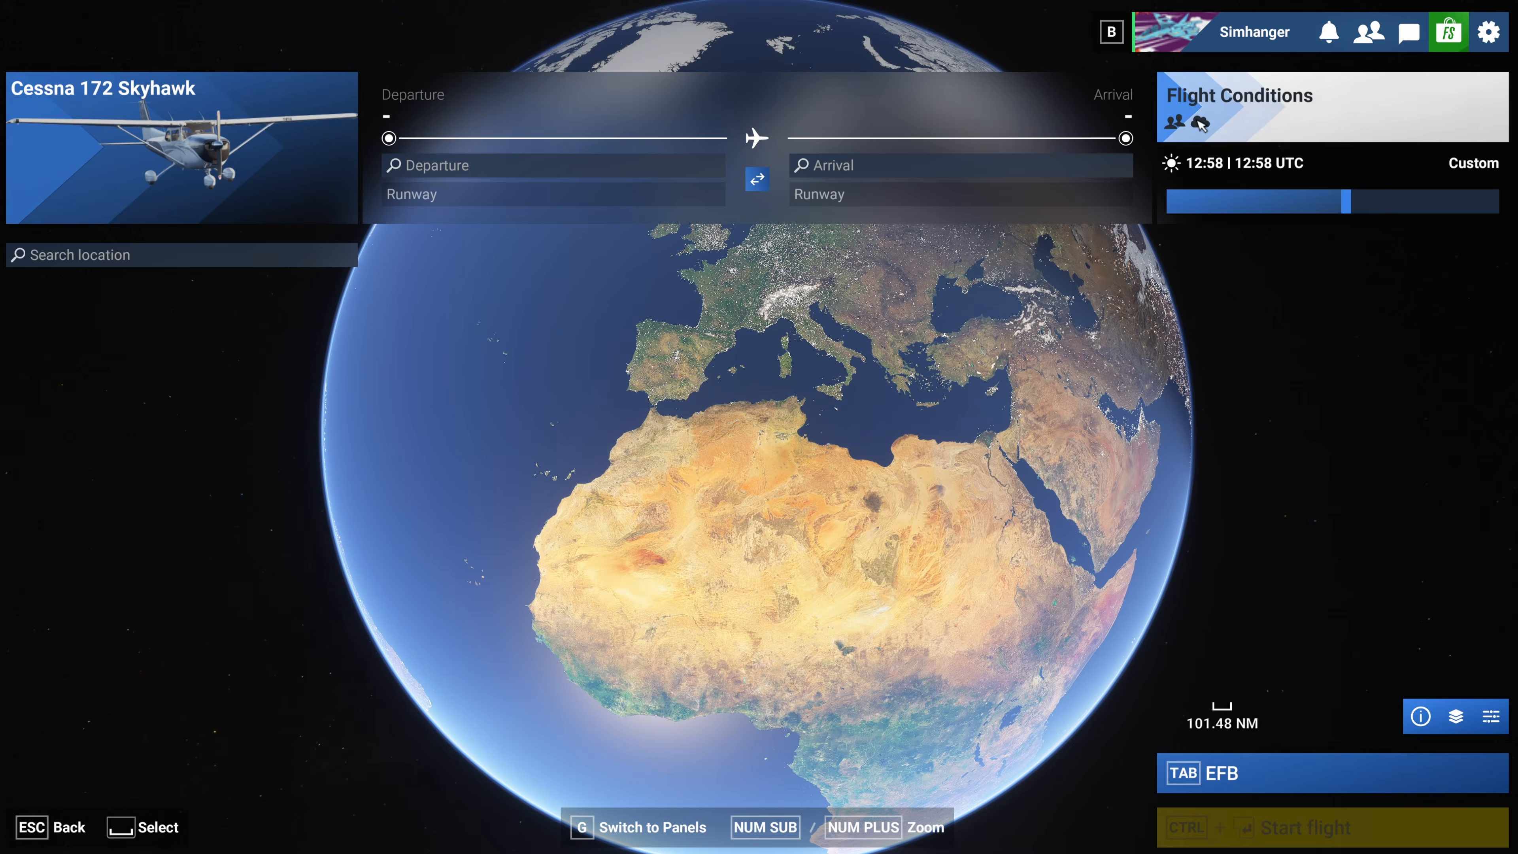
left_click(672, 170)
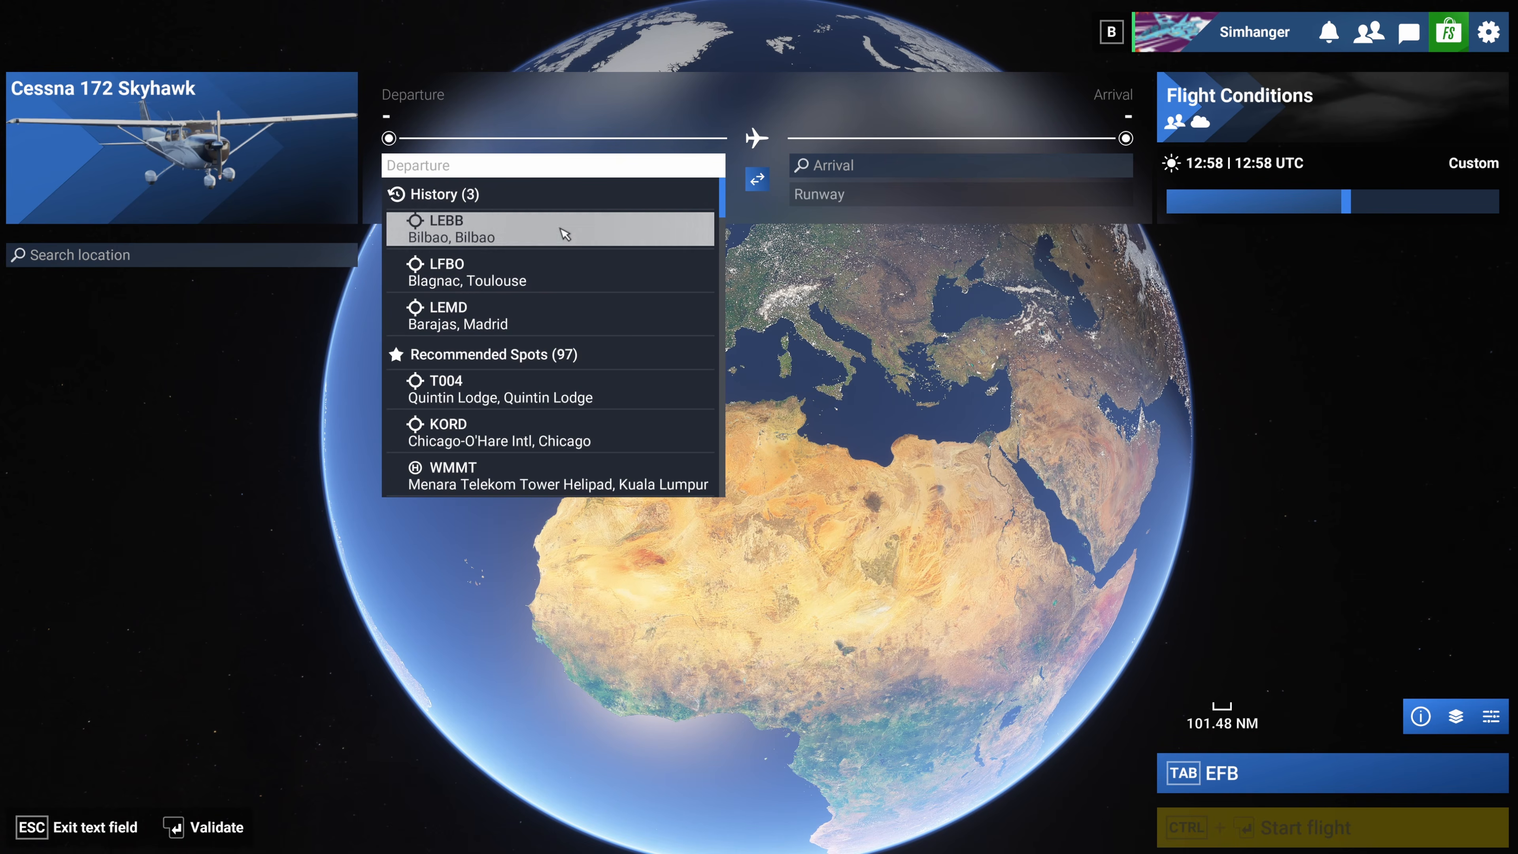
left_click(851, 368)
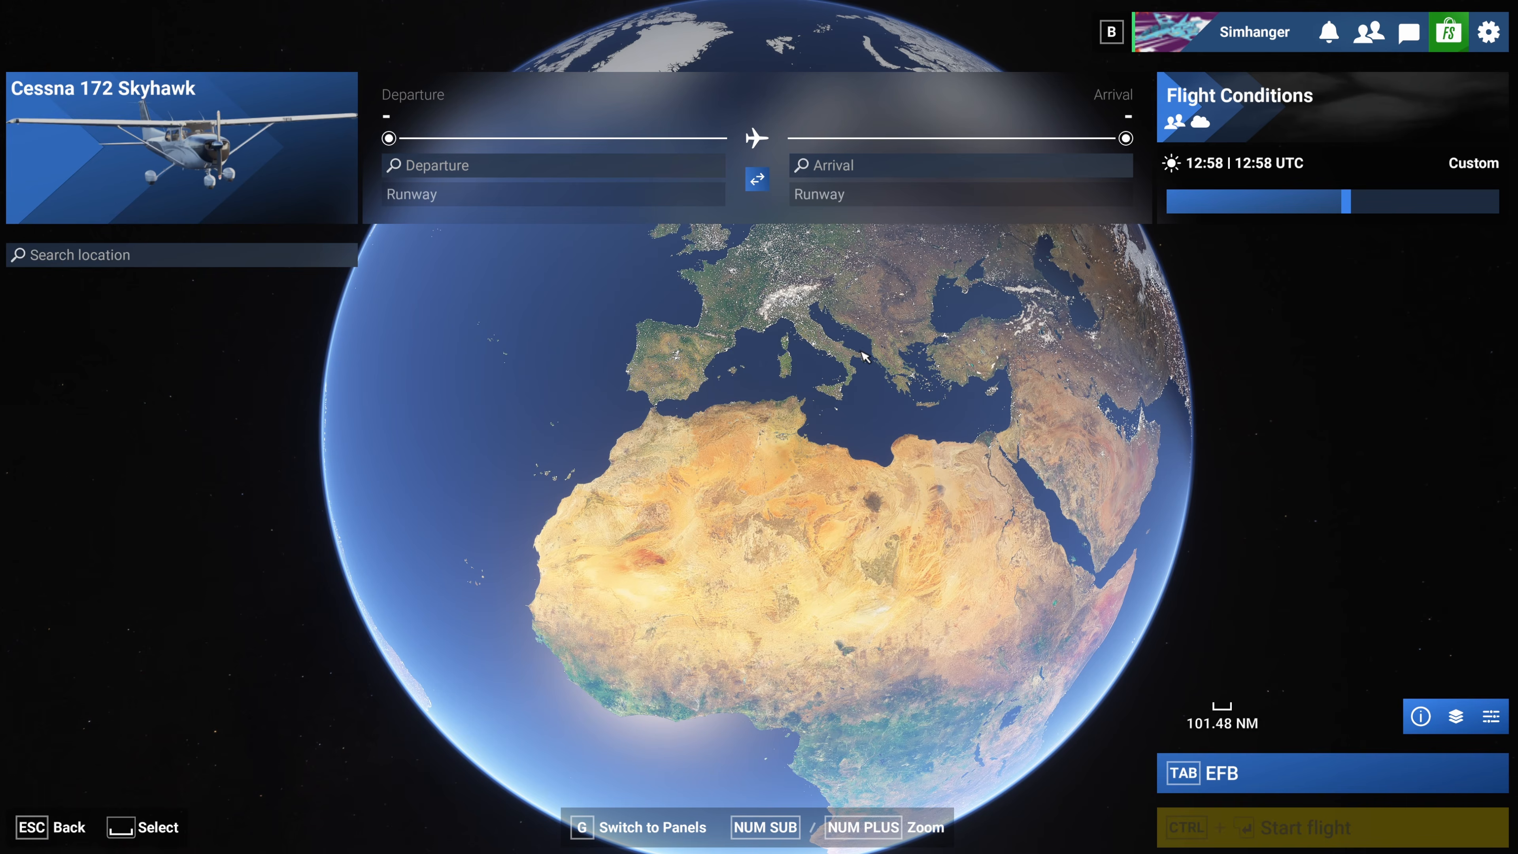
Open the controls settings and select the Bravo Throttle Quadrant as the device to configure.
left_click(1488, 32)
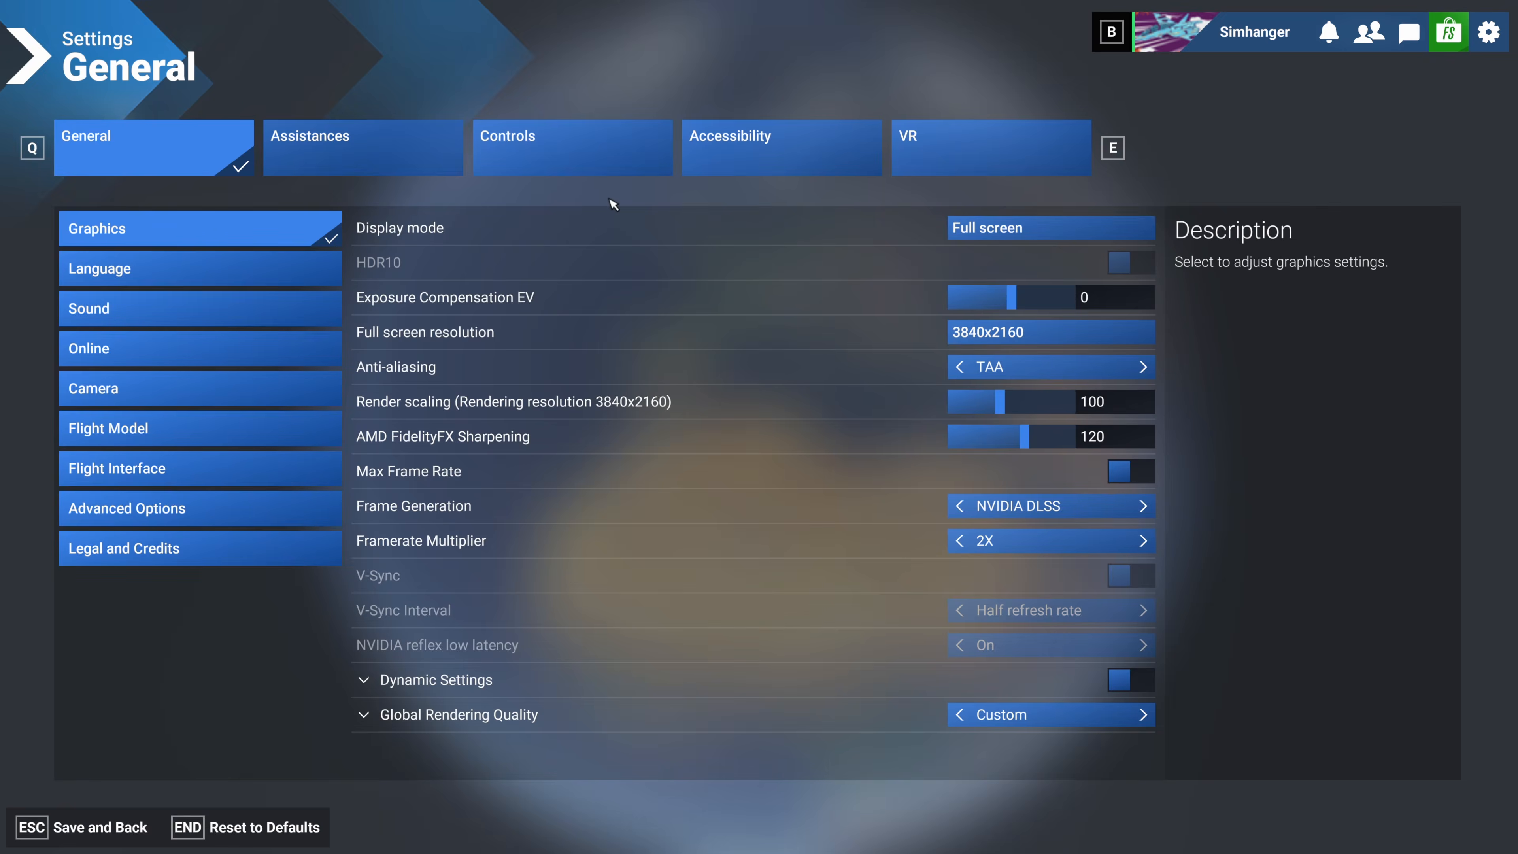
left_click(599, 173)
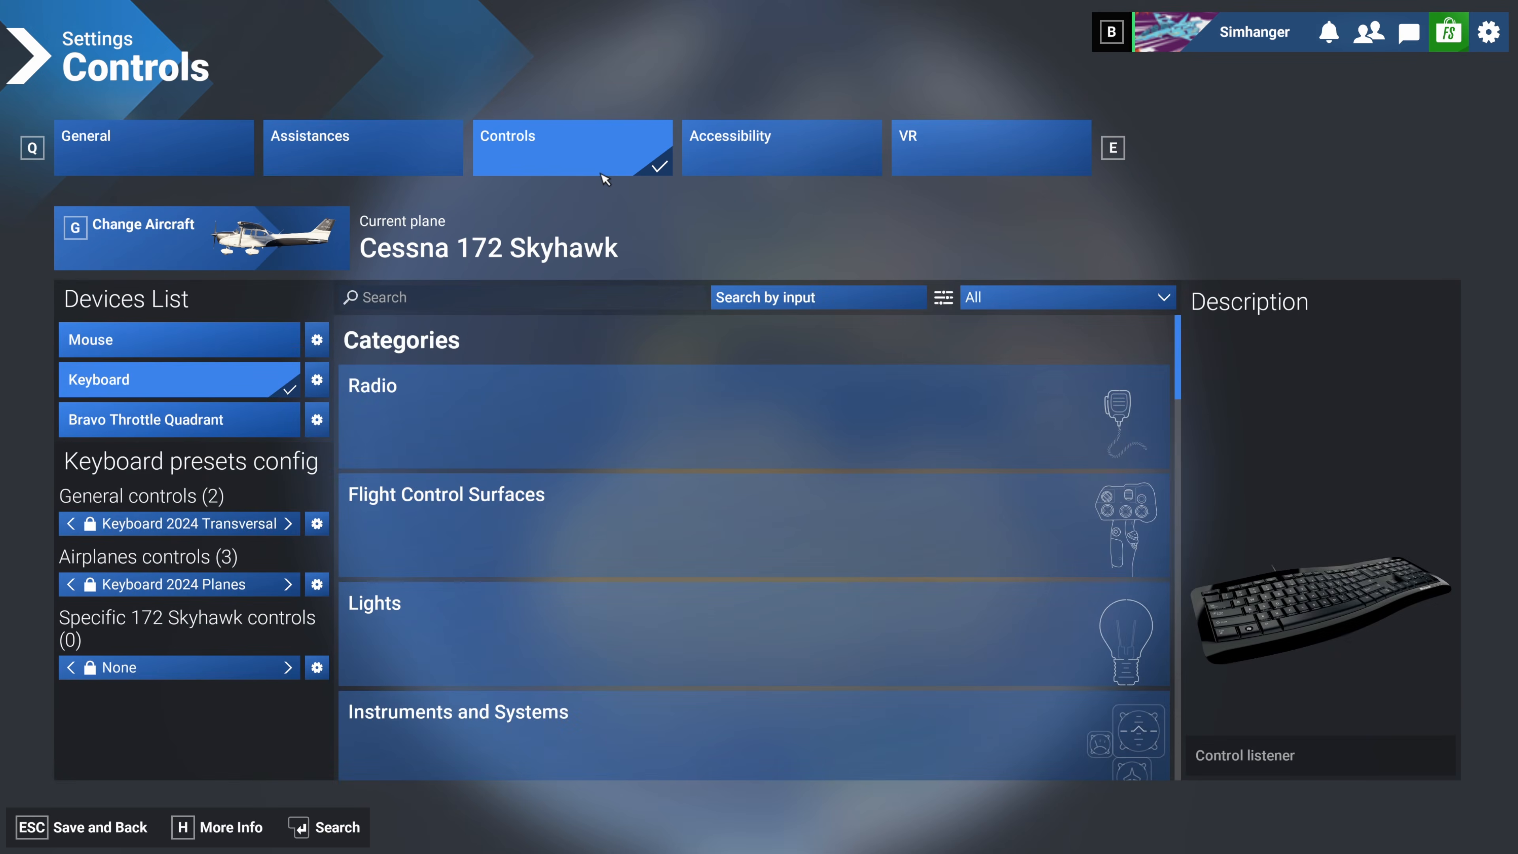
left_click(248, 428)
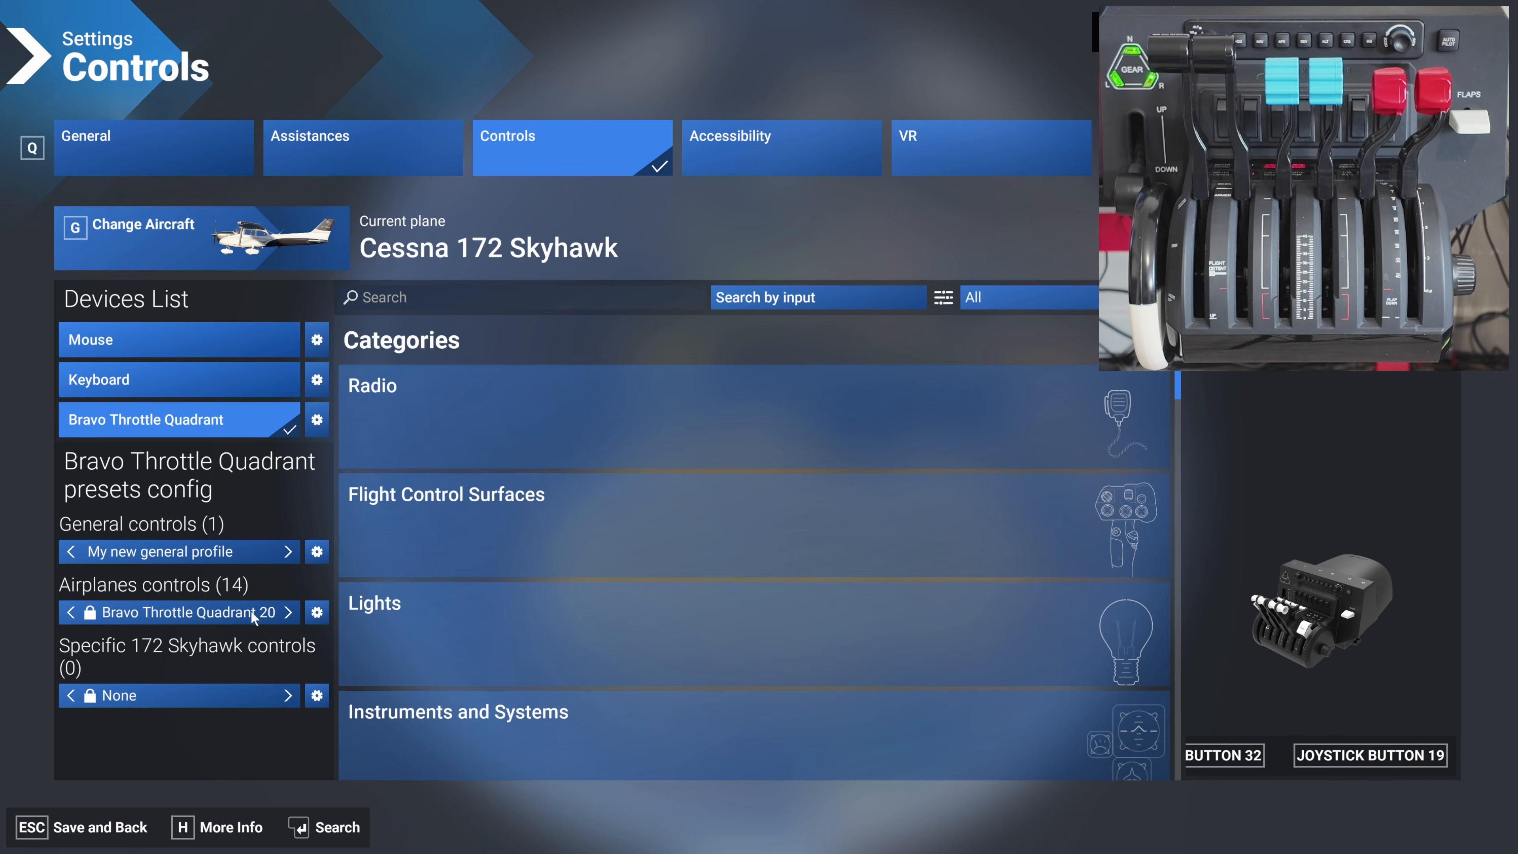
Duplicate the Bravo Throttle Quadrant's locked airplanes controls preset as a new profile named Bravo_temp.
left_click(317, 612)
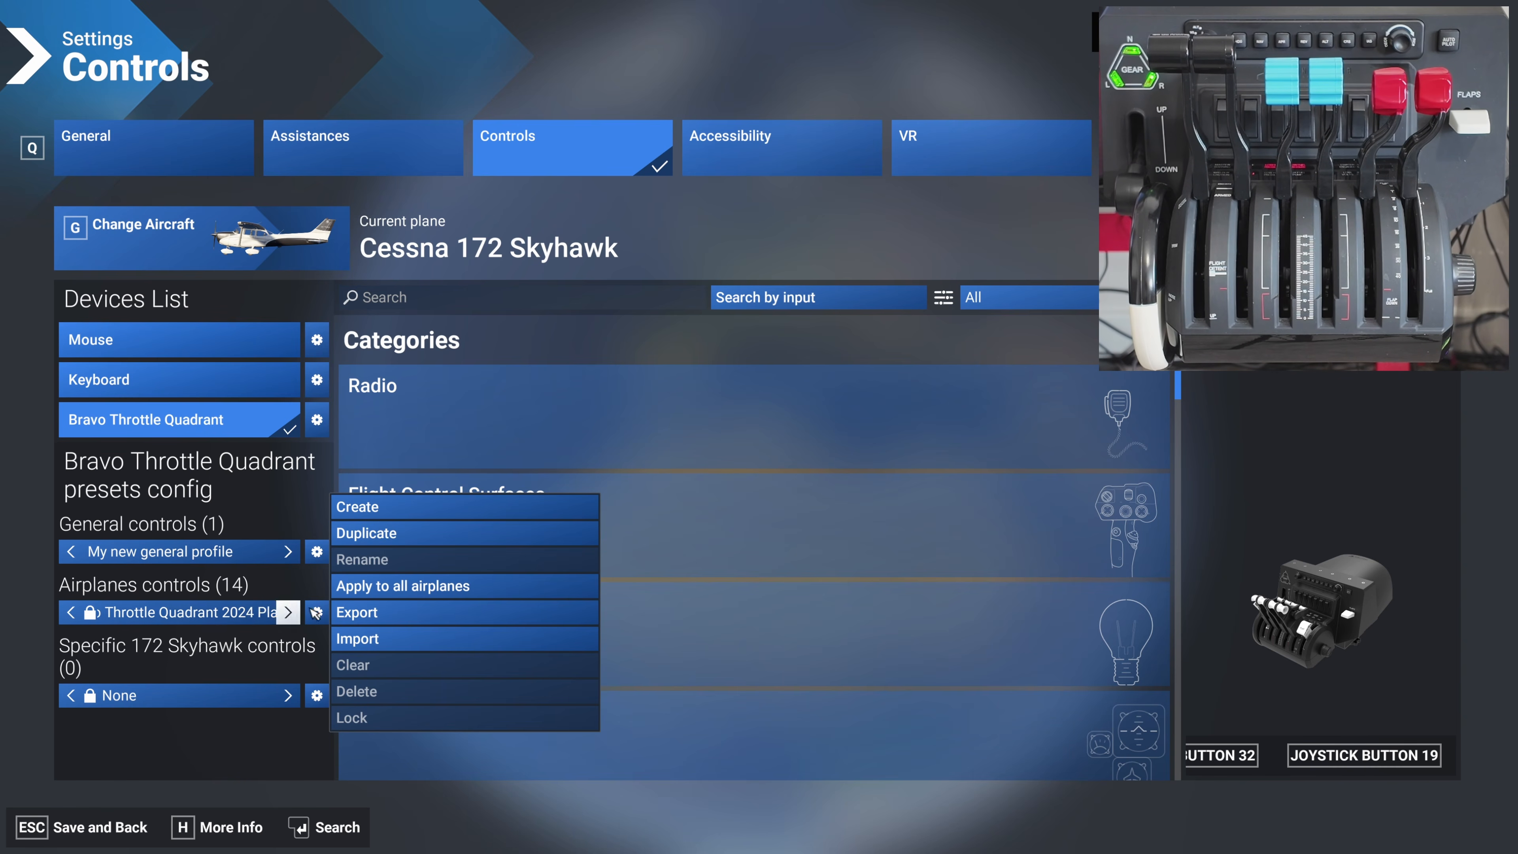
left_click(379, 533)
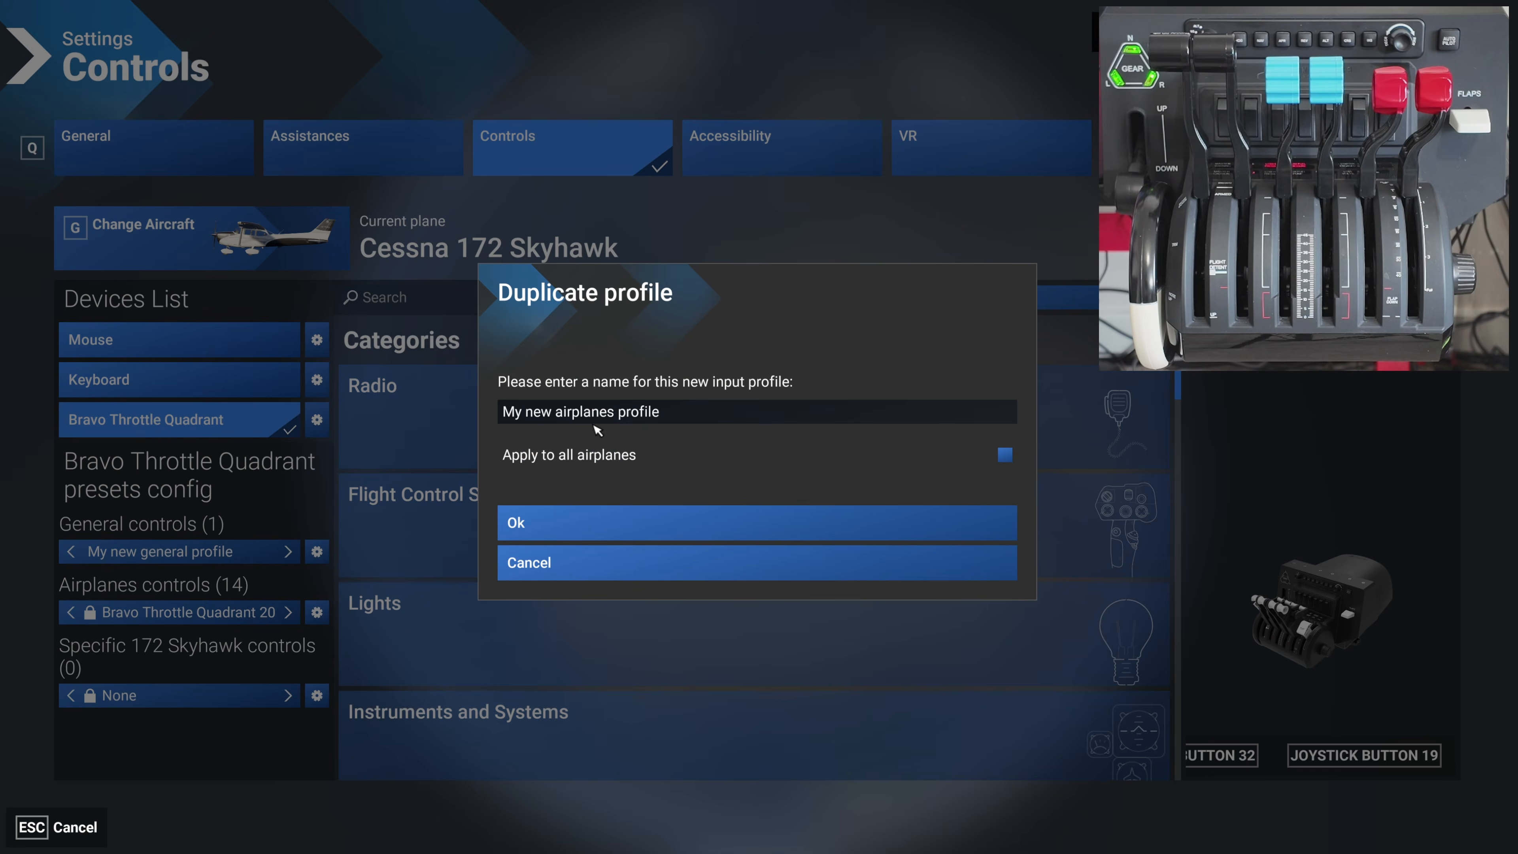
left_click(684, 412)
key("BackSpace")
key("BackSpace")
key("BackSpace")
key("BackSpace")
key("BackSpace")
key("BackSpace")
key("BackSpace")
key("BackSpace")
key("BackSpace")
key("BackSpace")
key("BackSpace")
key("BackSpace")
key("BackSpace")
key("BackSpace")
key("BackSpace")
key("BackSpace")
key("BackSpace")
key("BackSpace")
key("BackSpace")
key("BackSpace")
key("BackSpace")
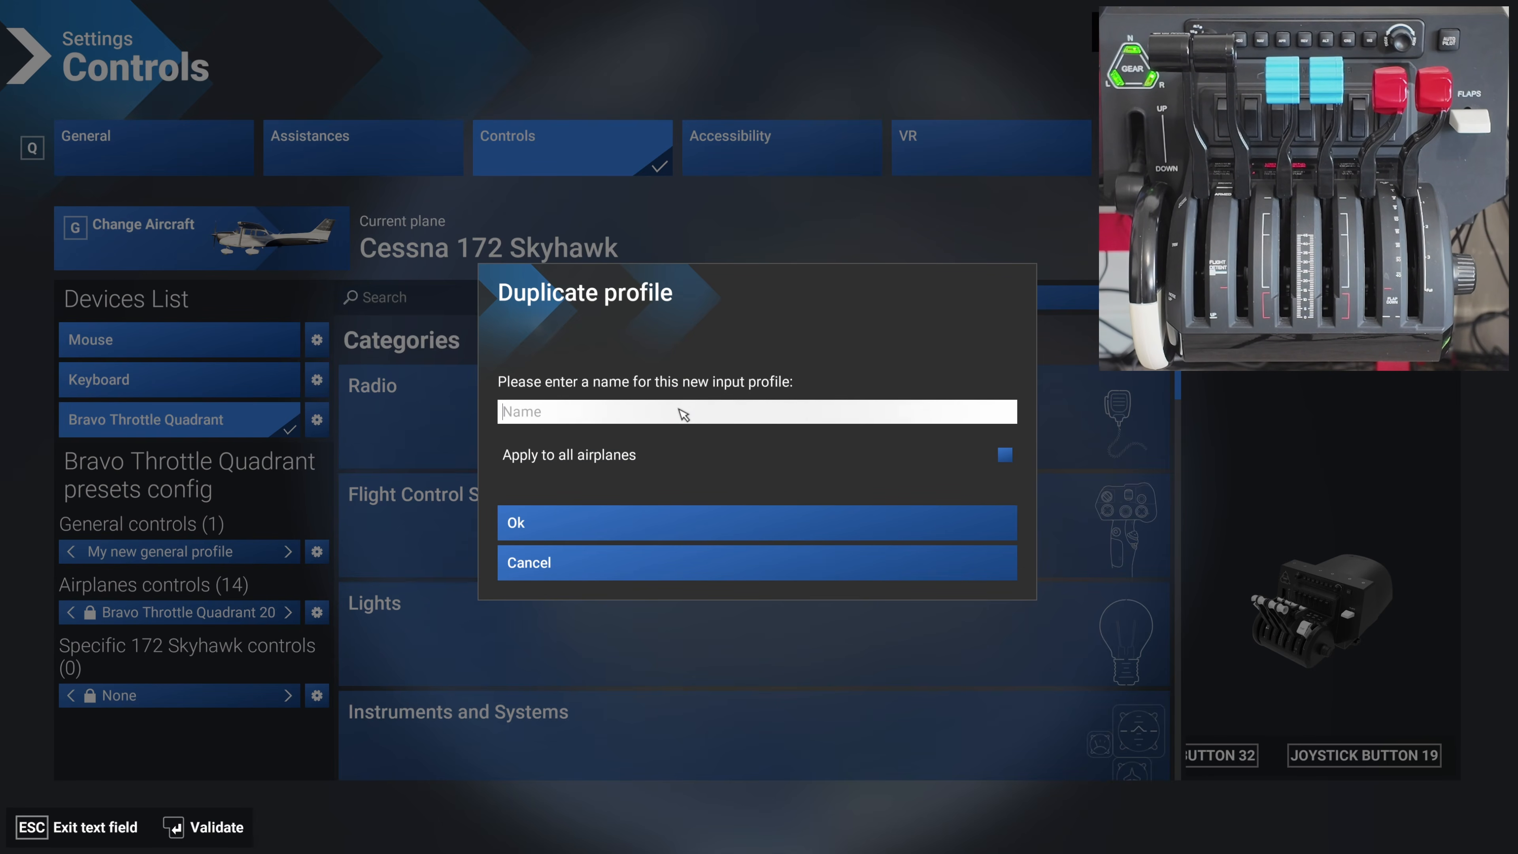
type("Bra")
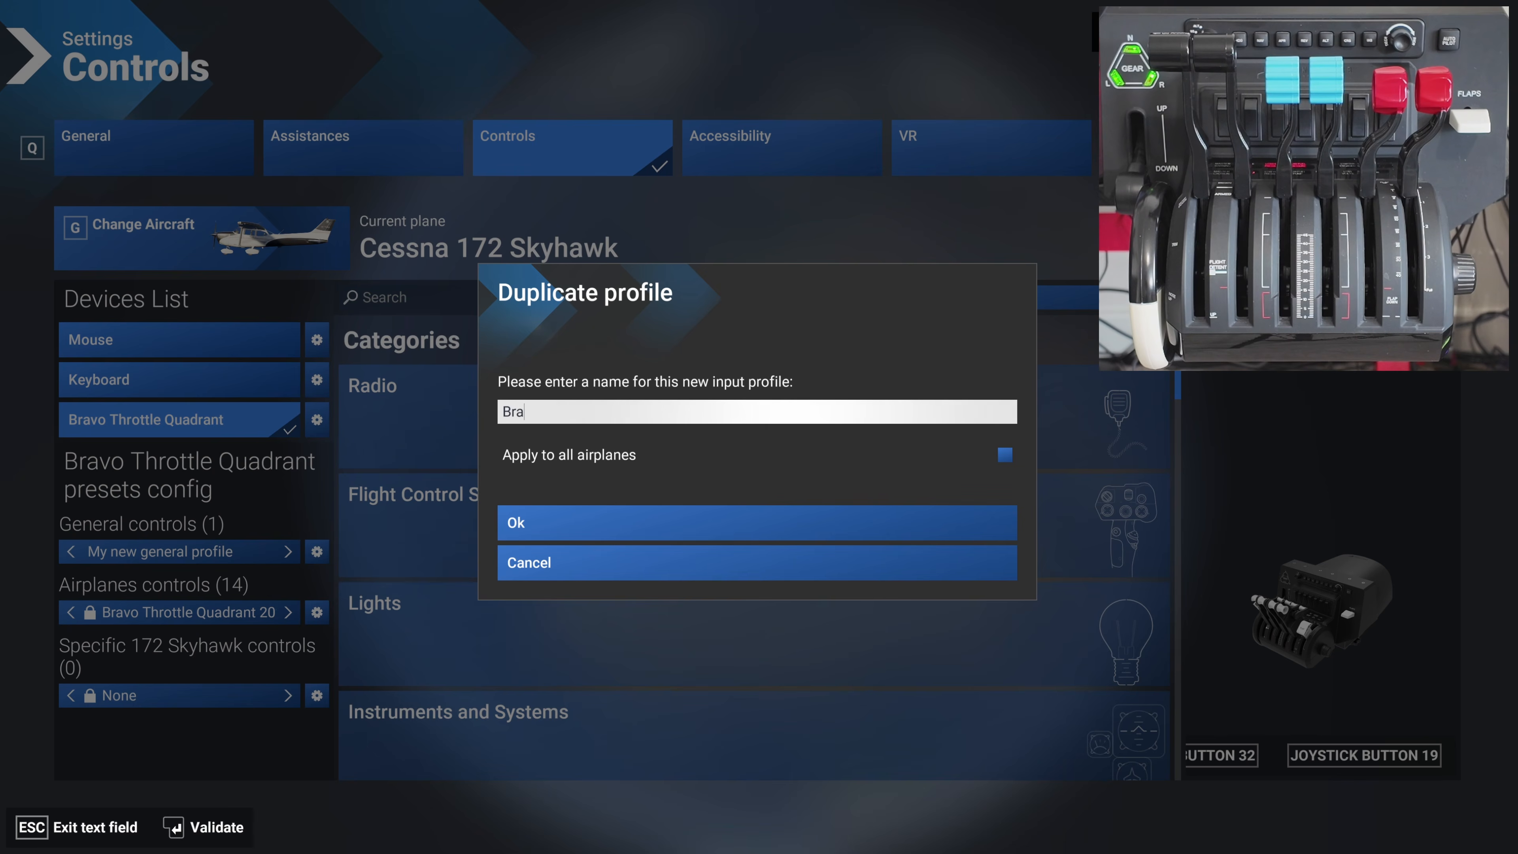
type("vo_te")
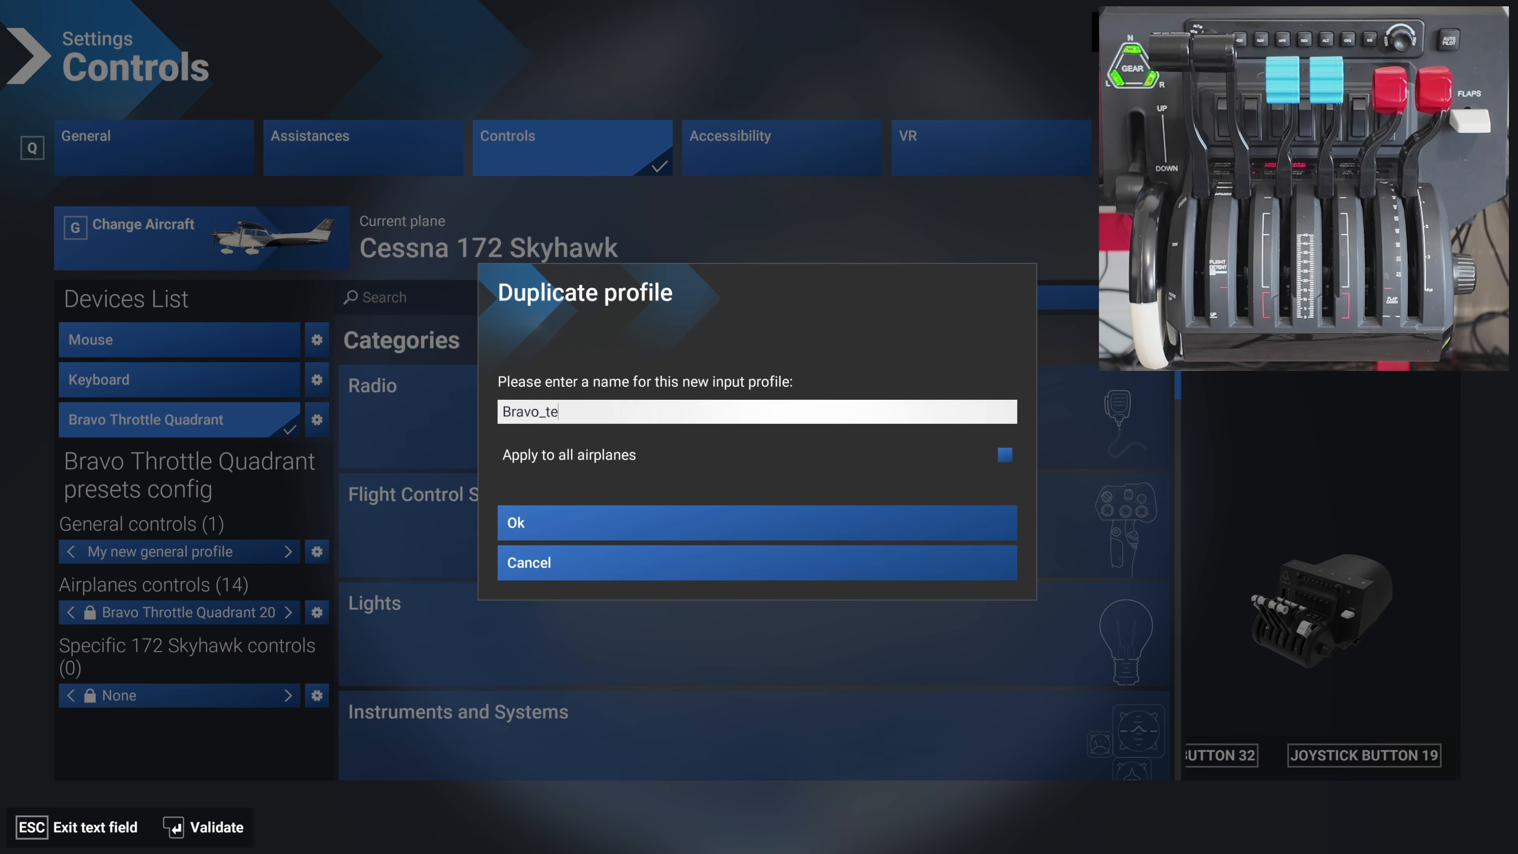
type("mp")
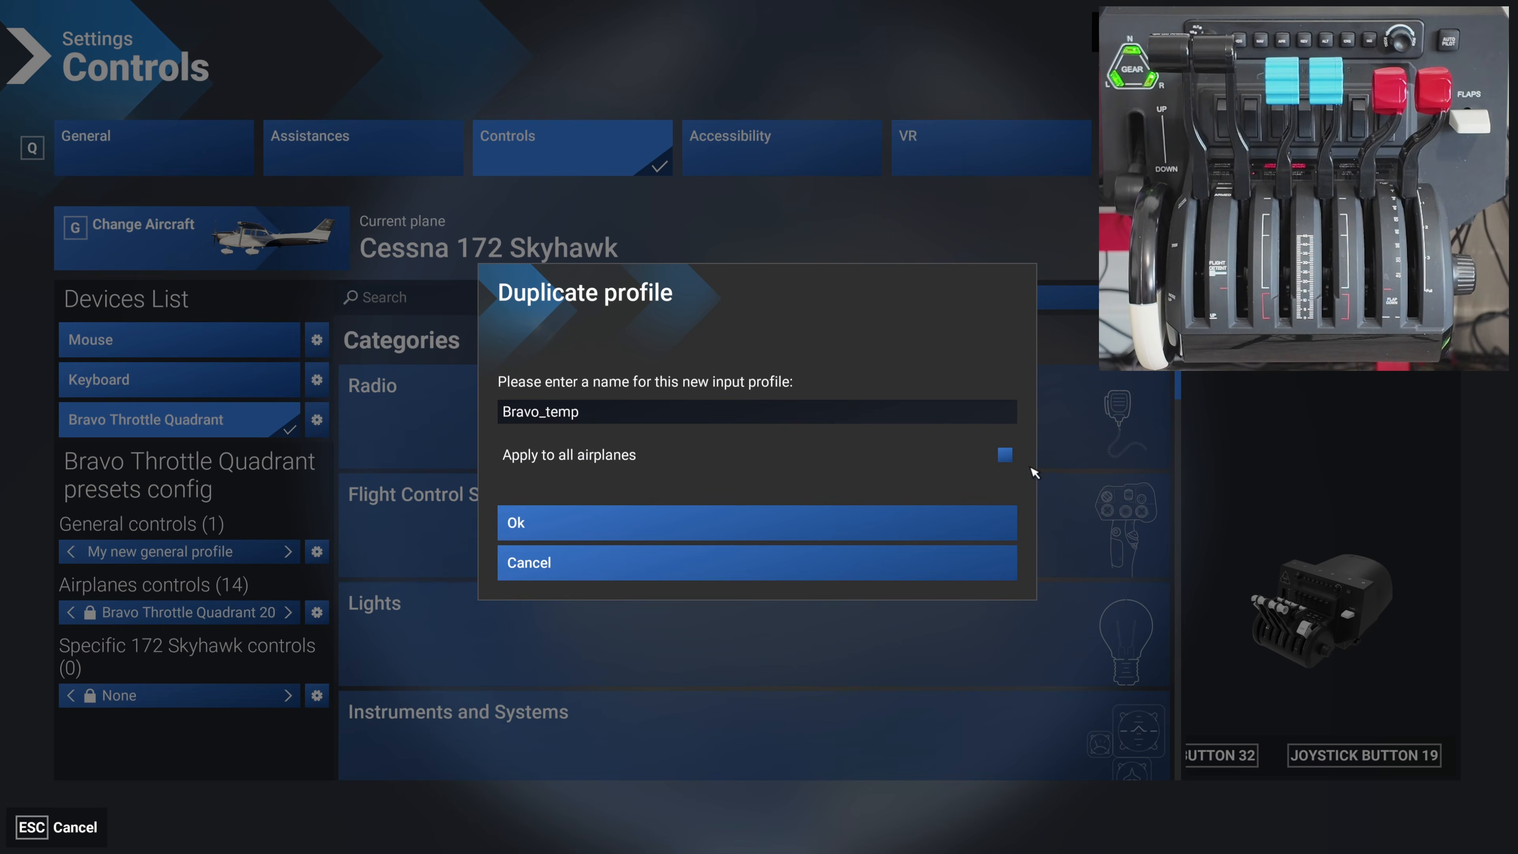
left_click(605, 528)
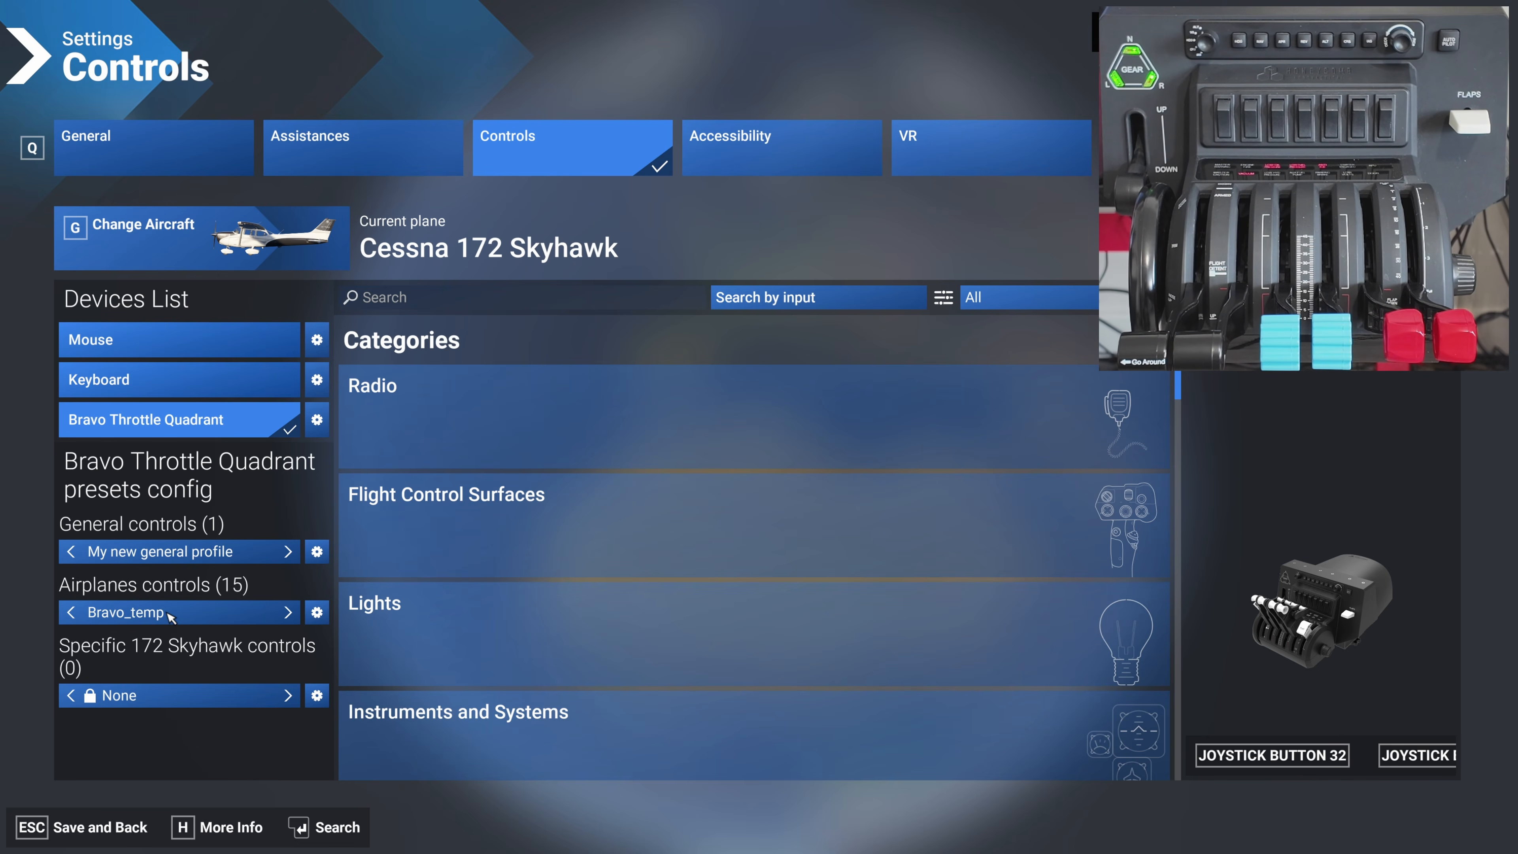
Search the control commands for "throttle" and filter the list to Assigned commands.
left_click(445, 299)
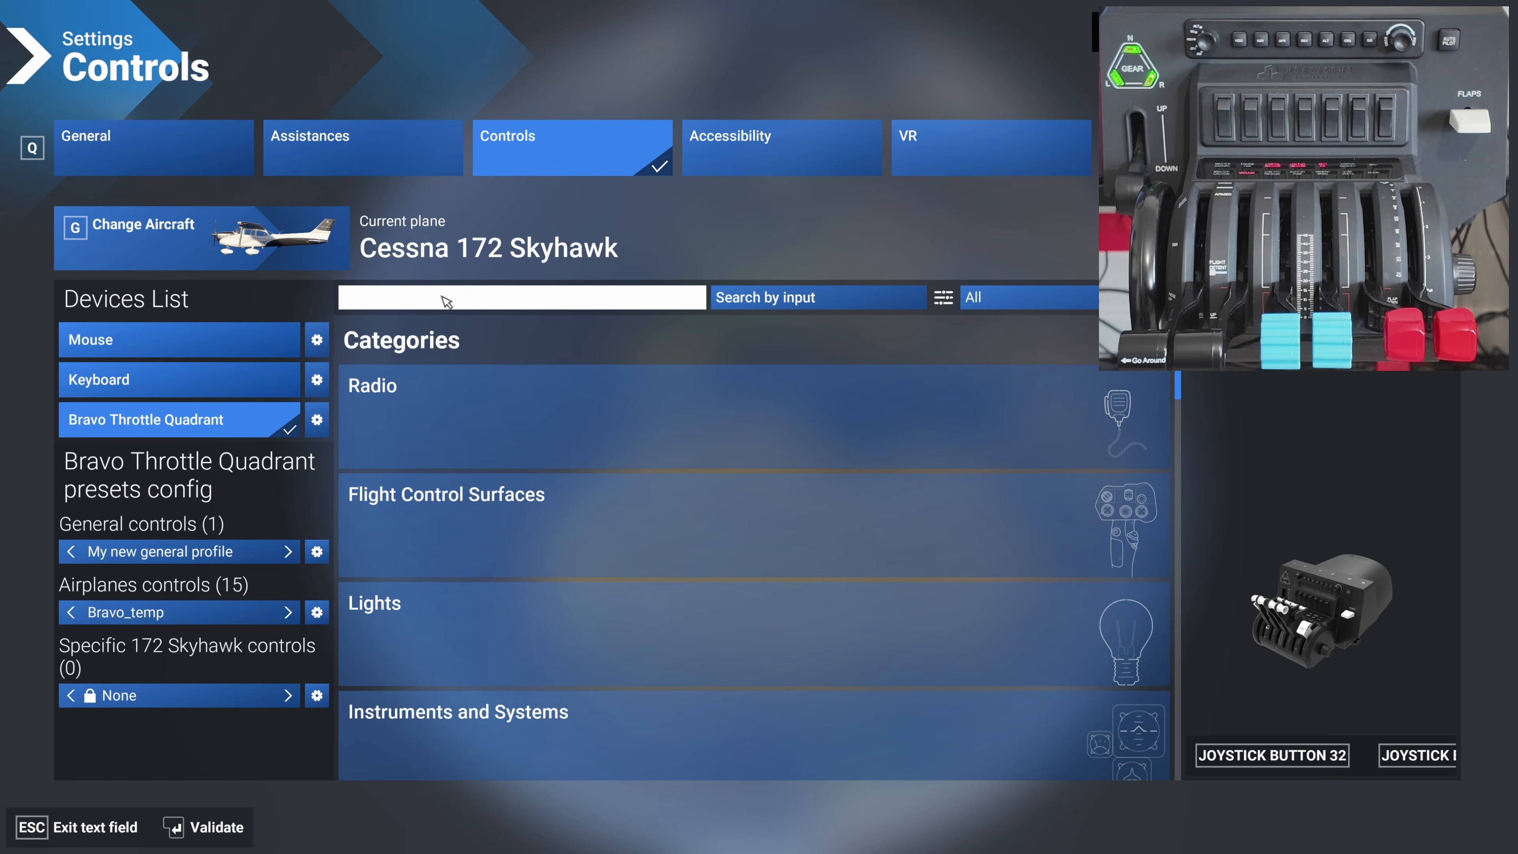
type("throttle")
key("Return")
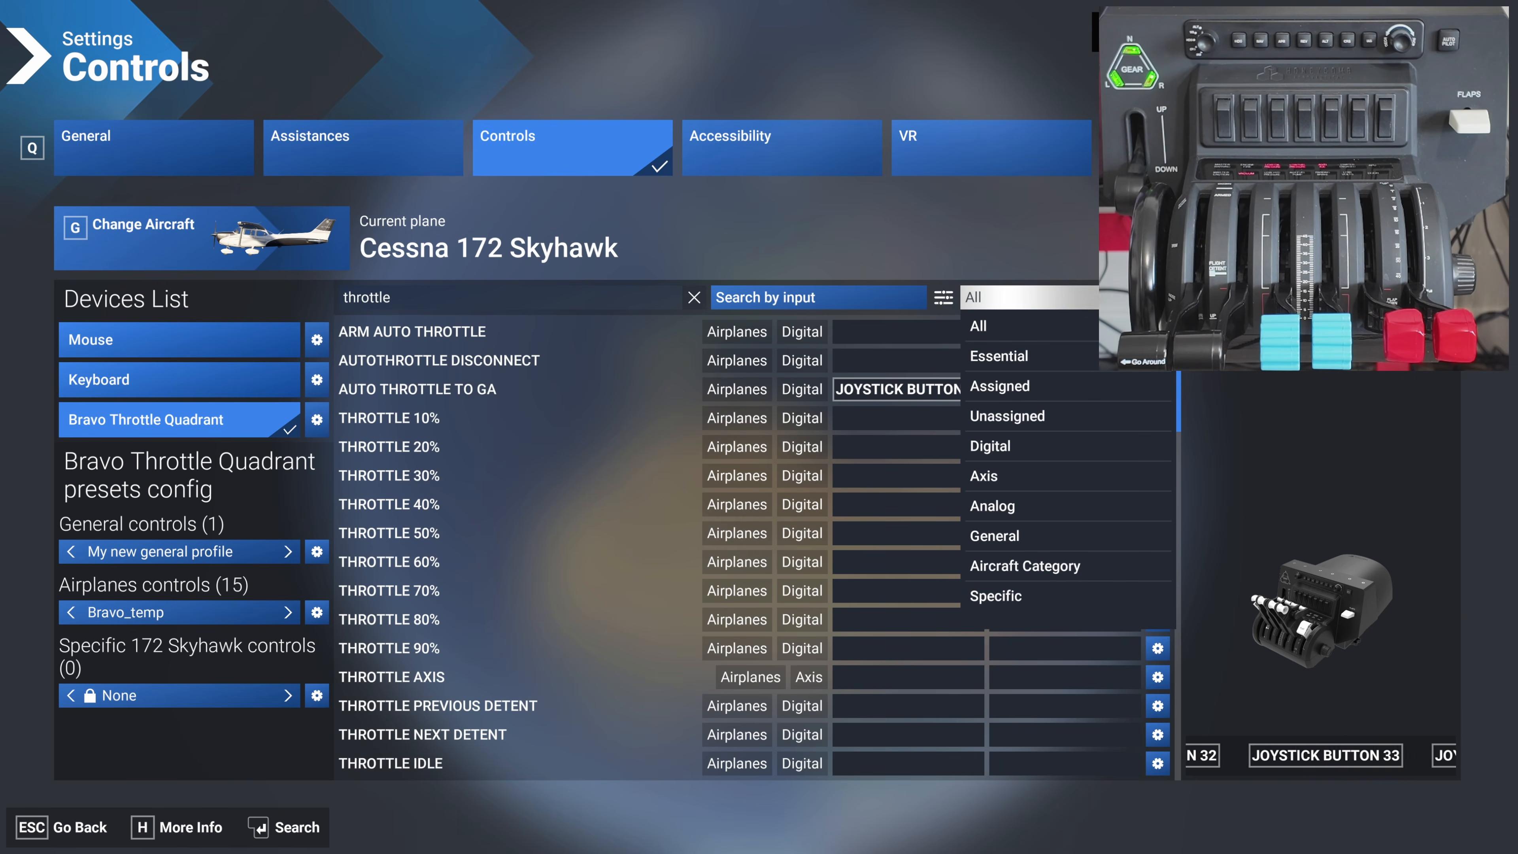
left_click(1107, 397)
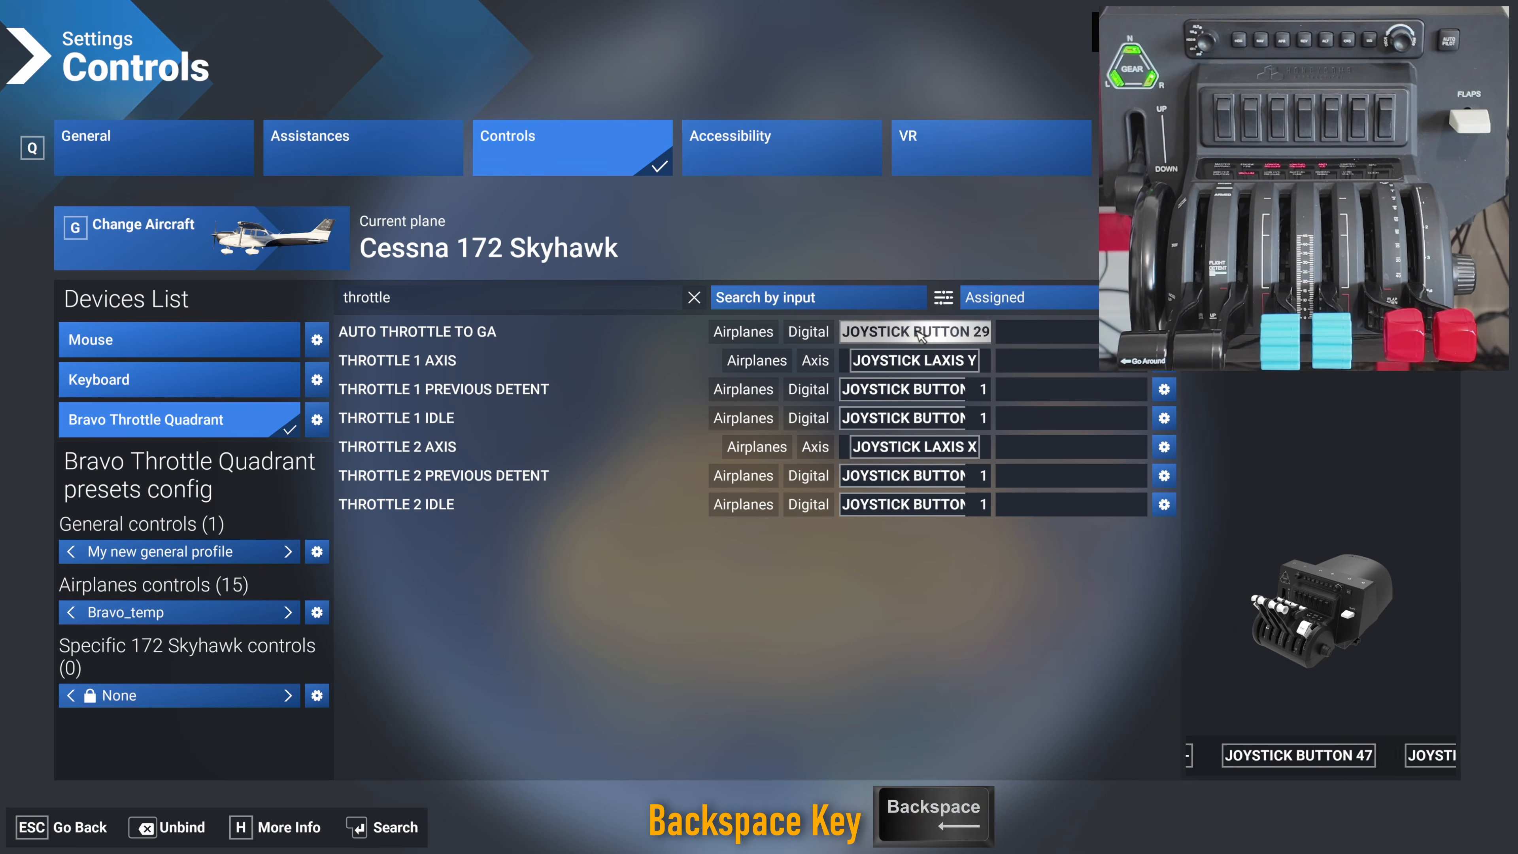
Unbind all assigned throttle commands: Auto Throttle to GA and the axis, previous detent and idle commands for throttles 1 and 2.
key("BackSpace")
key("BackSpace")
key("BackSpace")
key("BackSpace")
key("BackSpace")
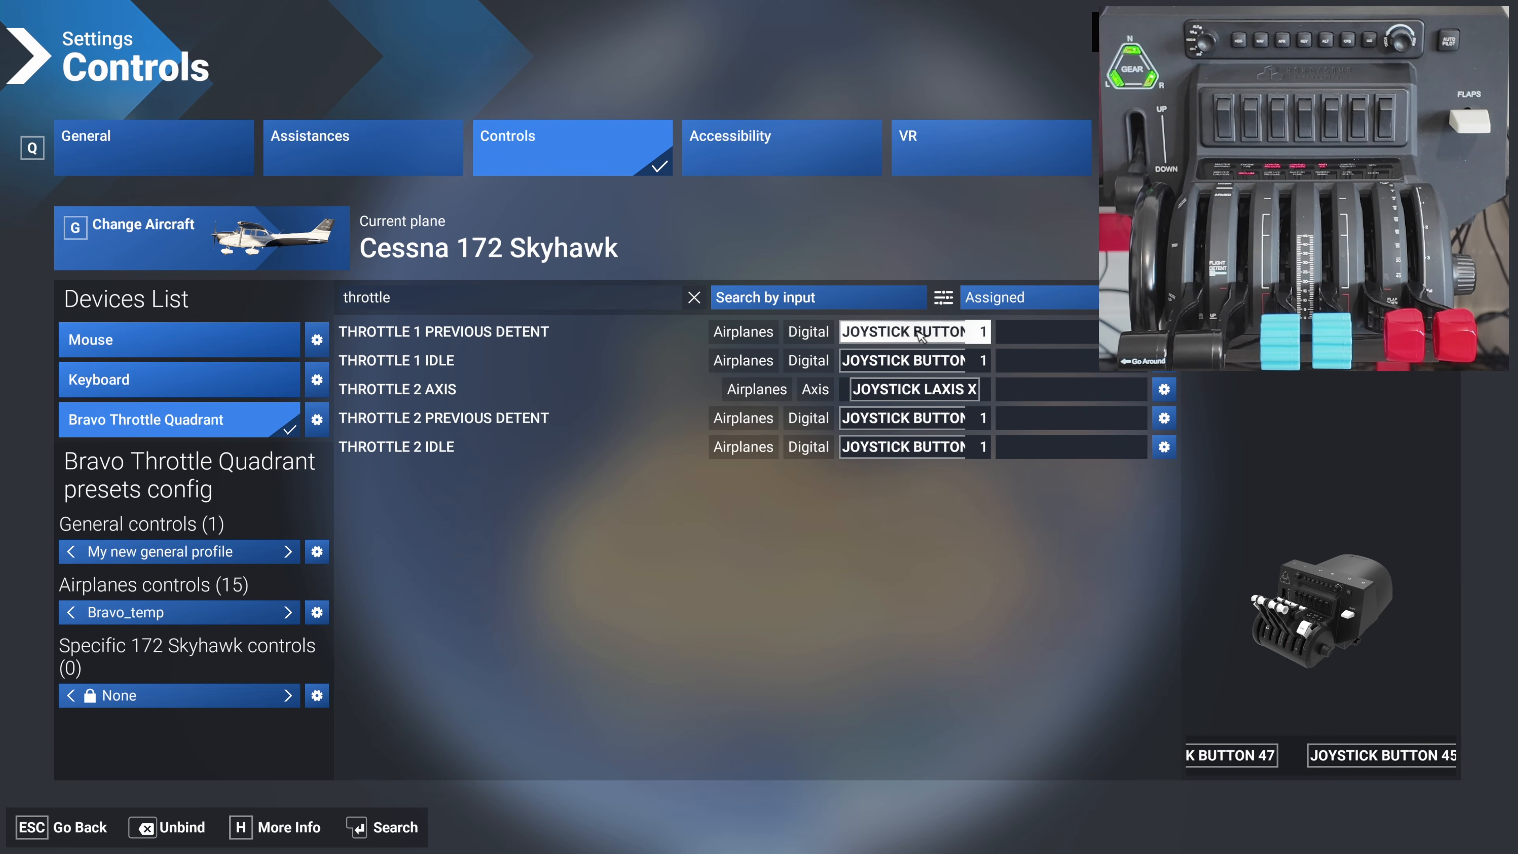
key("BackSpace")
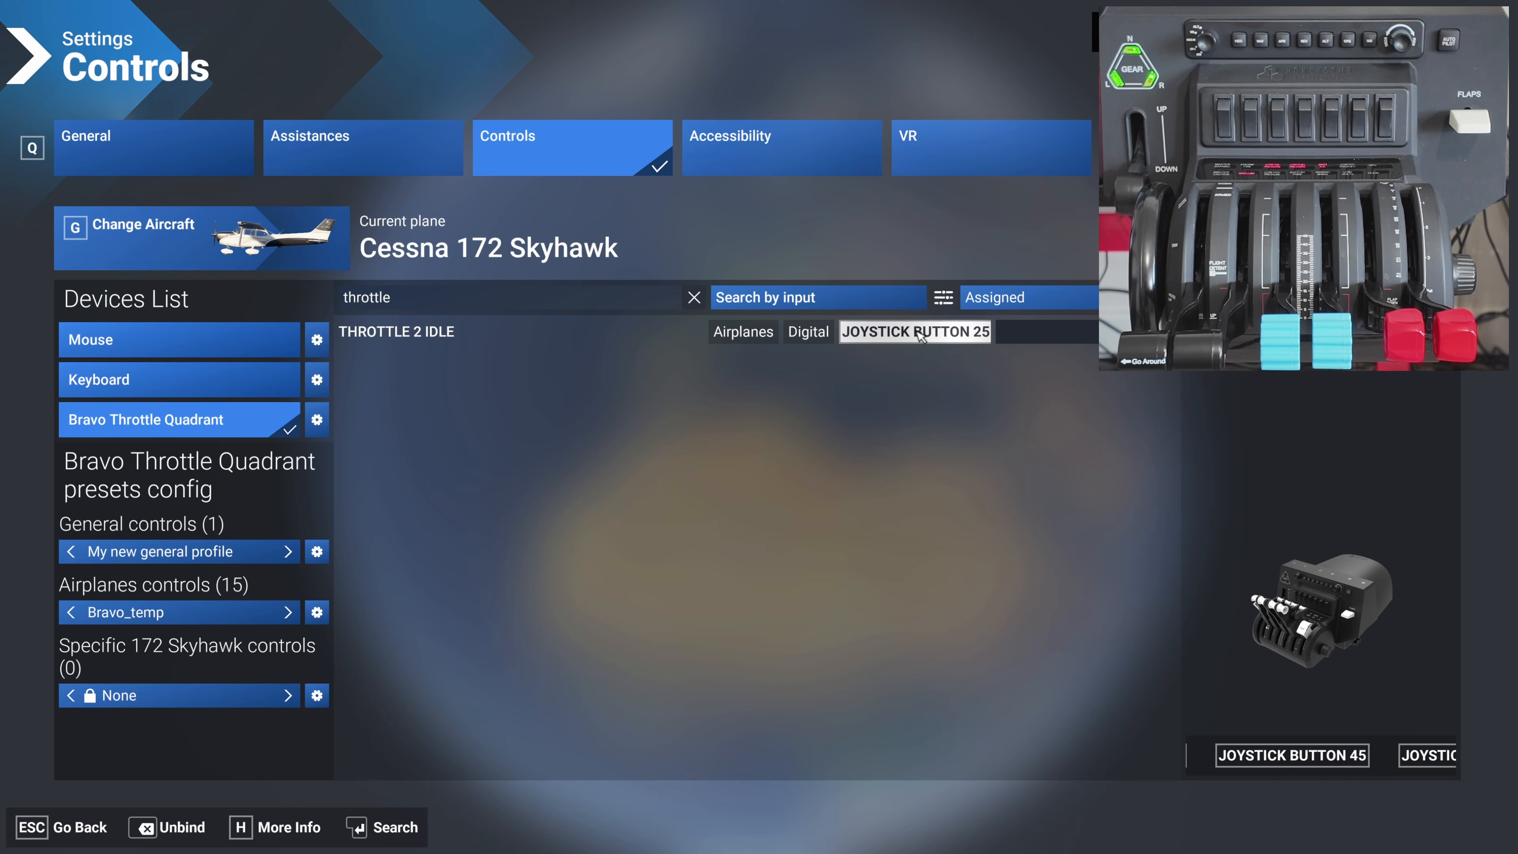
key("BackSpace")
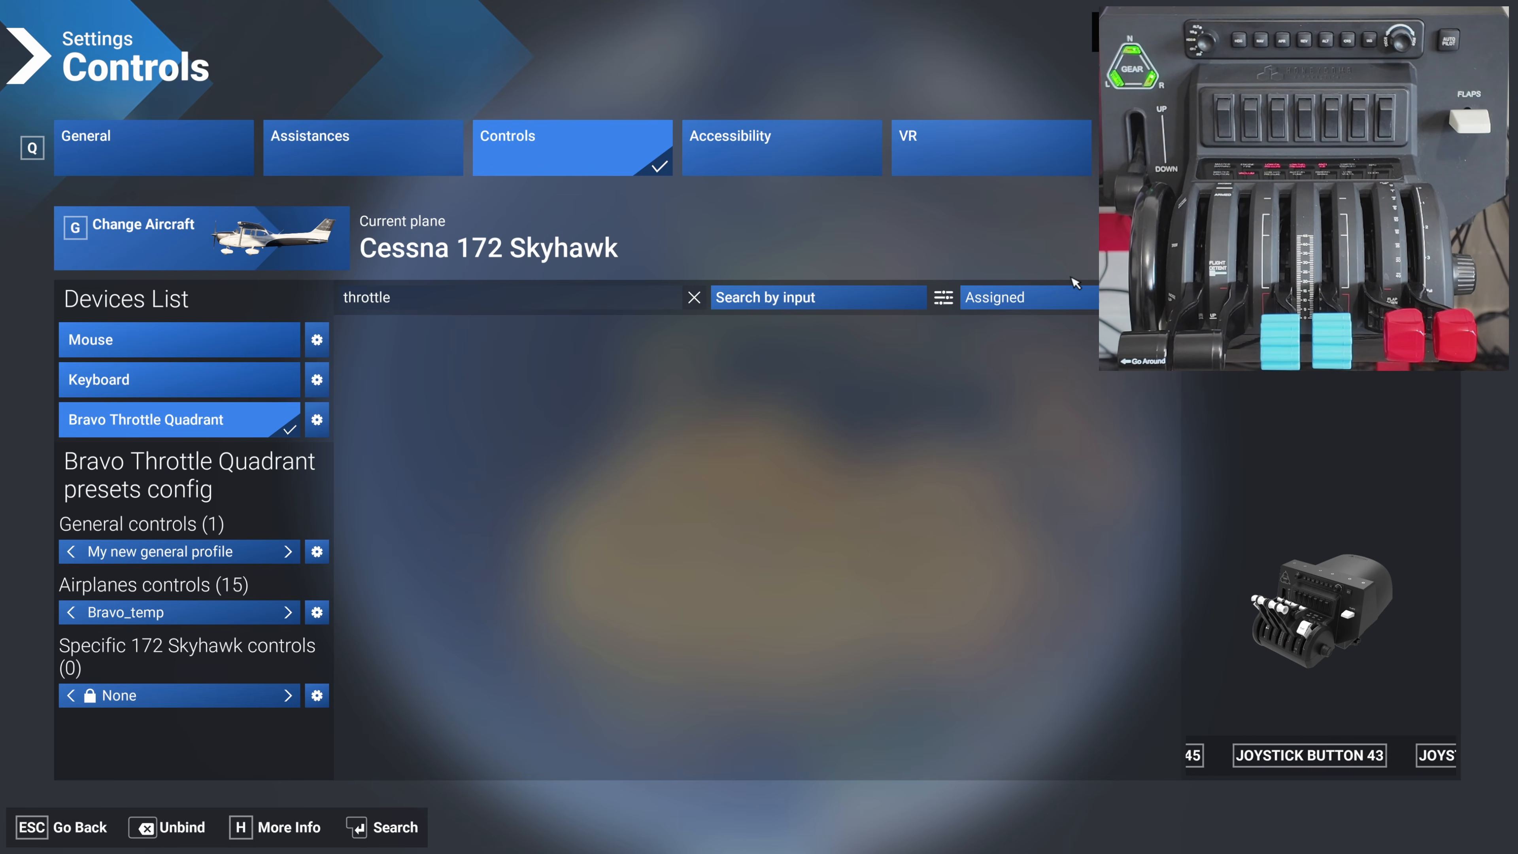
Search the assigned commands for "prop" and unbind the axis and decrease pitch commands for propellers 1 and 2.
left_click(646, 301)
key("BackSpace")
key("BackSpace")
key("BackSpace")
key("BackSpace")
key("BackSpace")
key("BackSpace")
key("BackSpace")
type("prop")
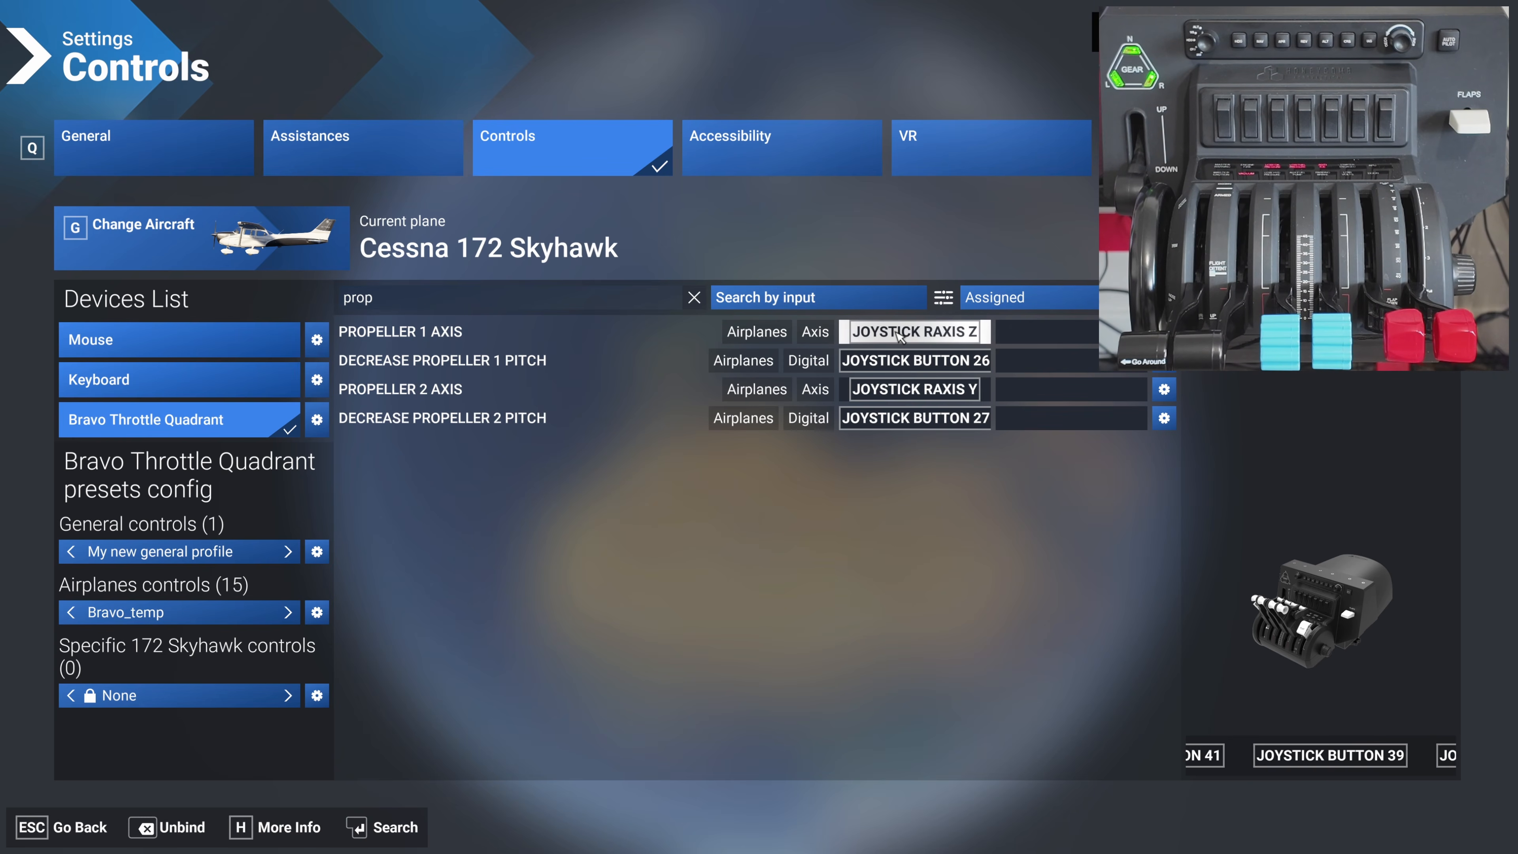
key("BackSpace")
key("BackSpace")
key("BackSpace")
key("BackSpace")
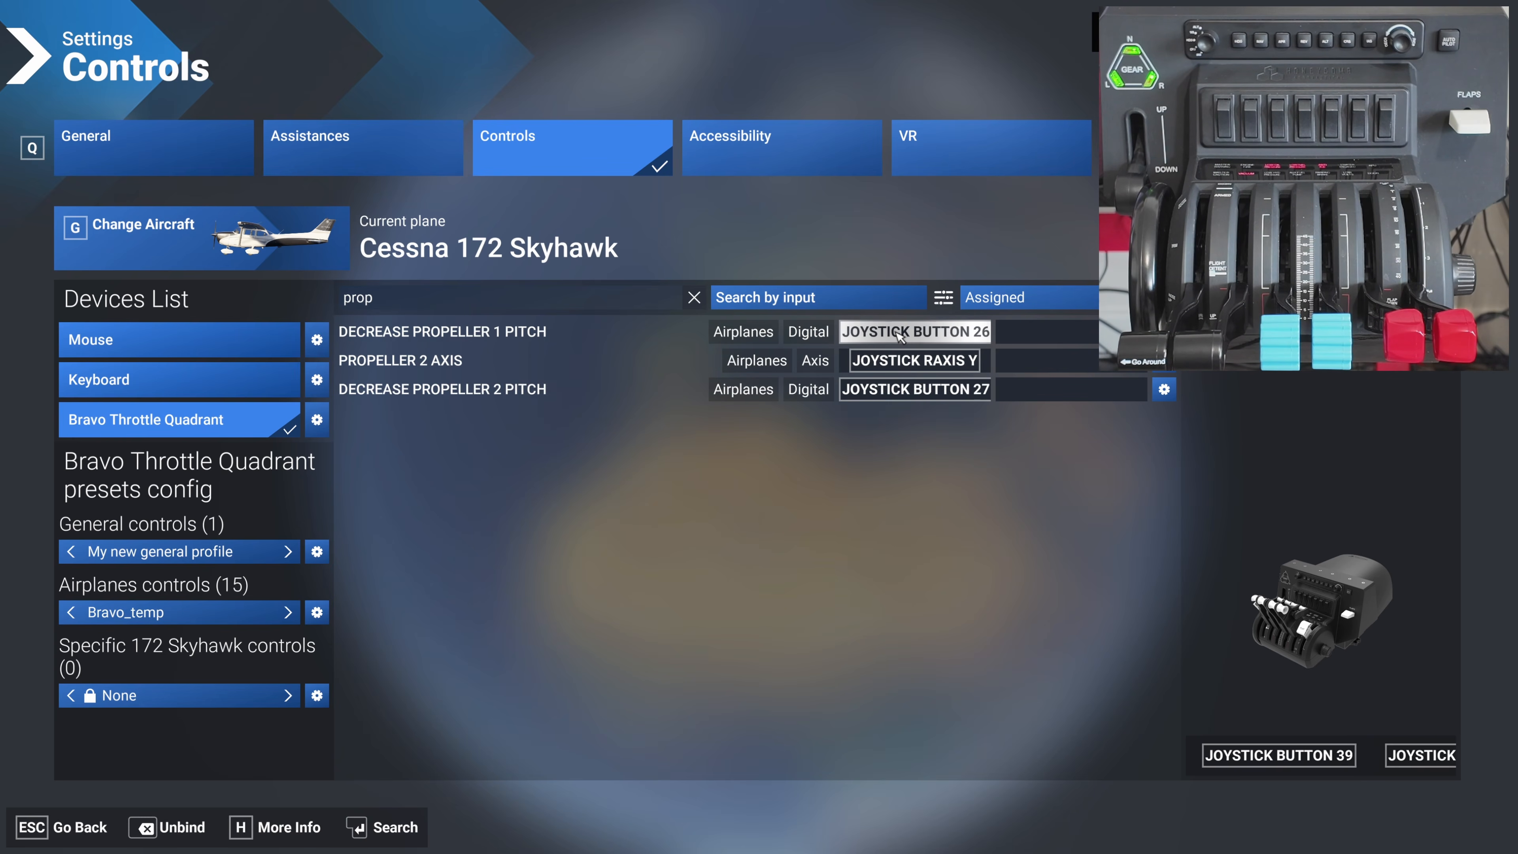
Search the assigned commands for "mixture" and unbind the axis and decrease commands for mixtures 1 and 2.
left_click(638, 299)
key("BackSpace")
key("BackSpace")
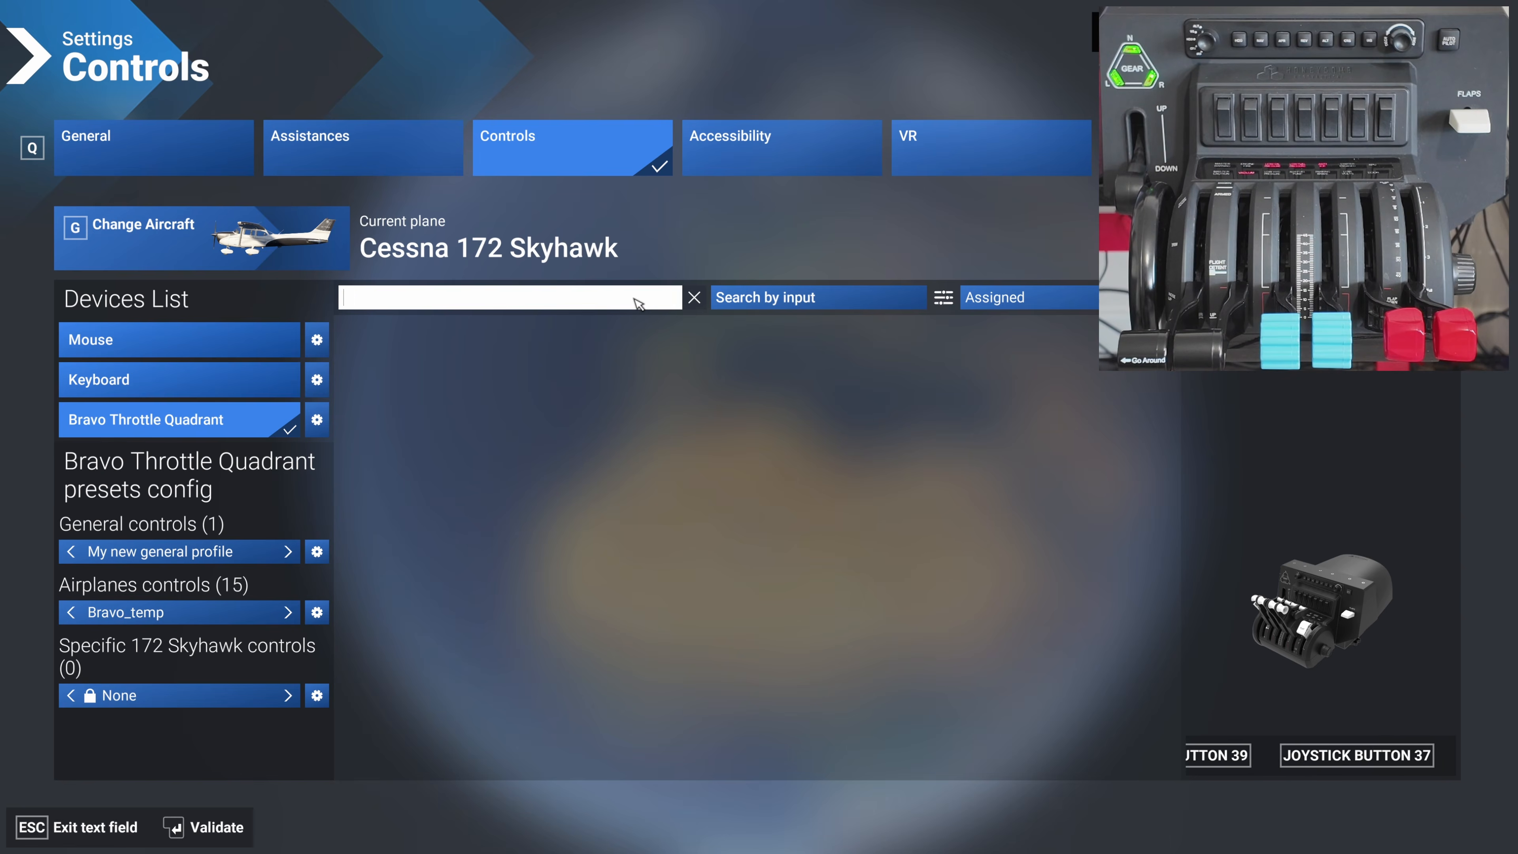
type("mix")
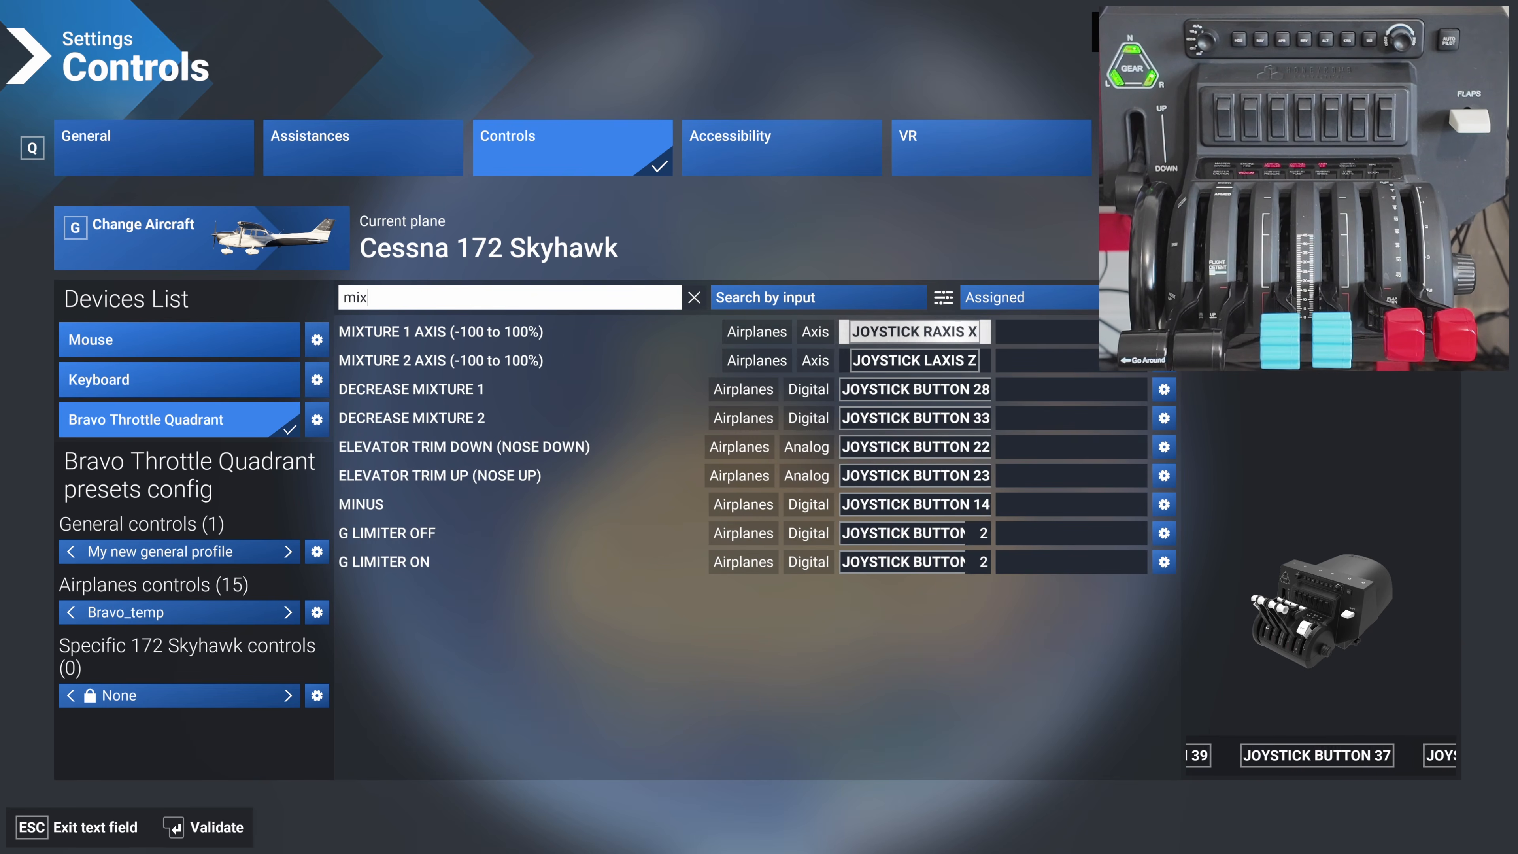
type("ture")
key("Return")
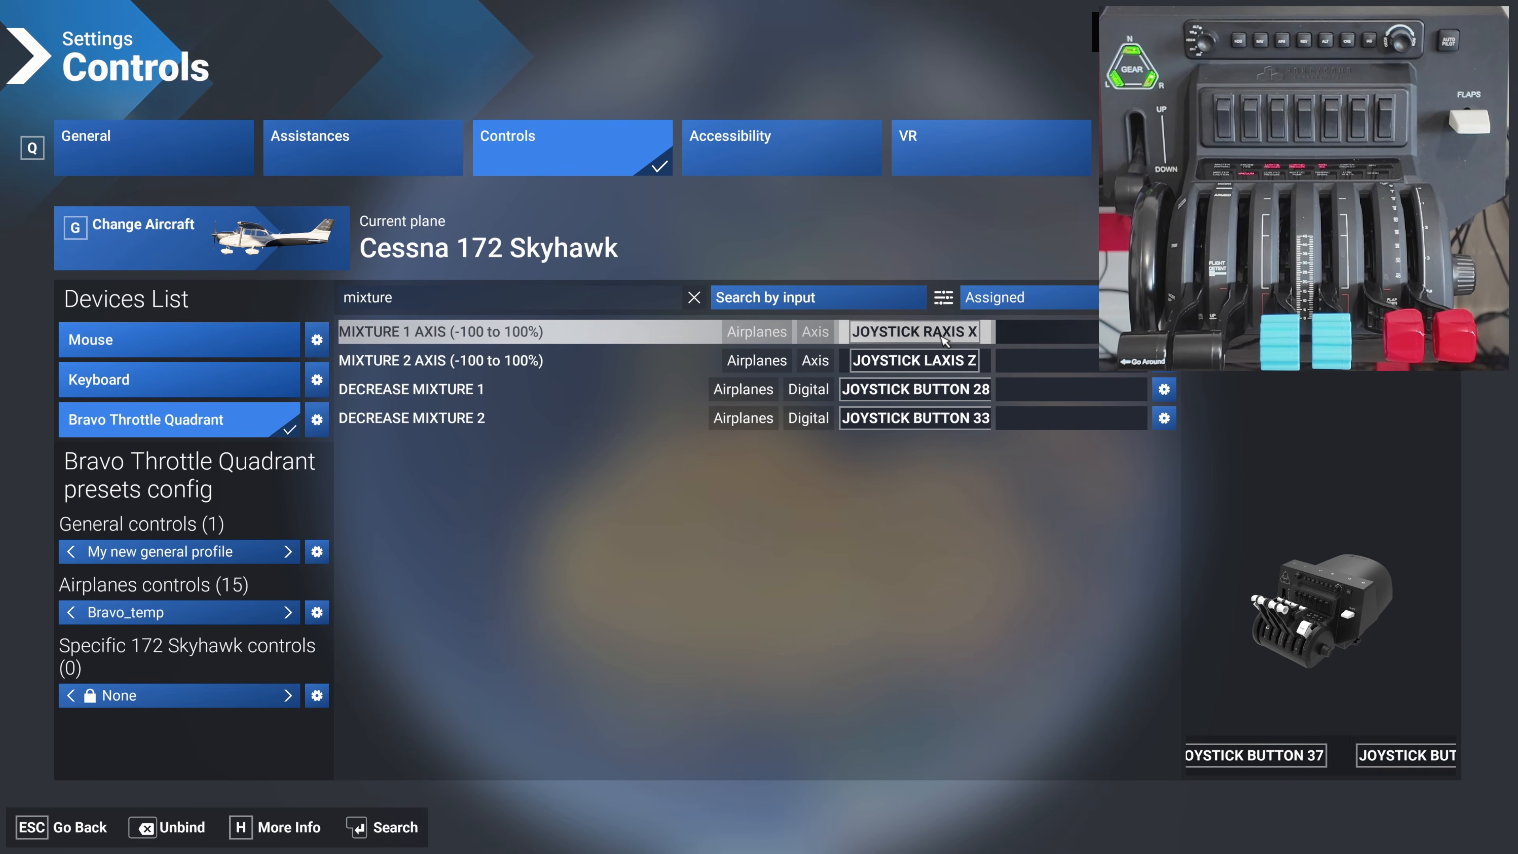
key("BackSpace")
key("BackSpace")
key("BackSpace")
key("BackSpace")
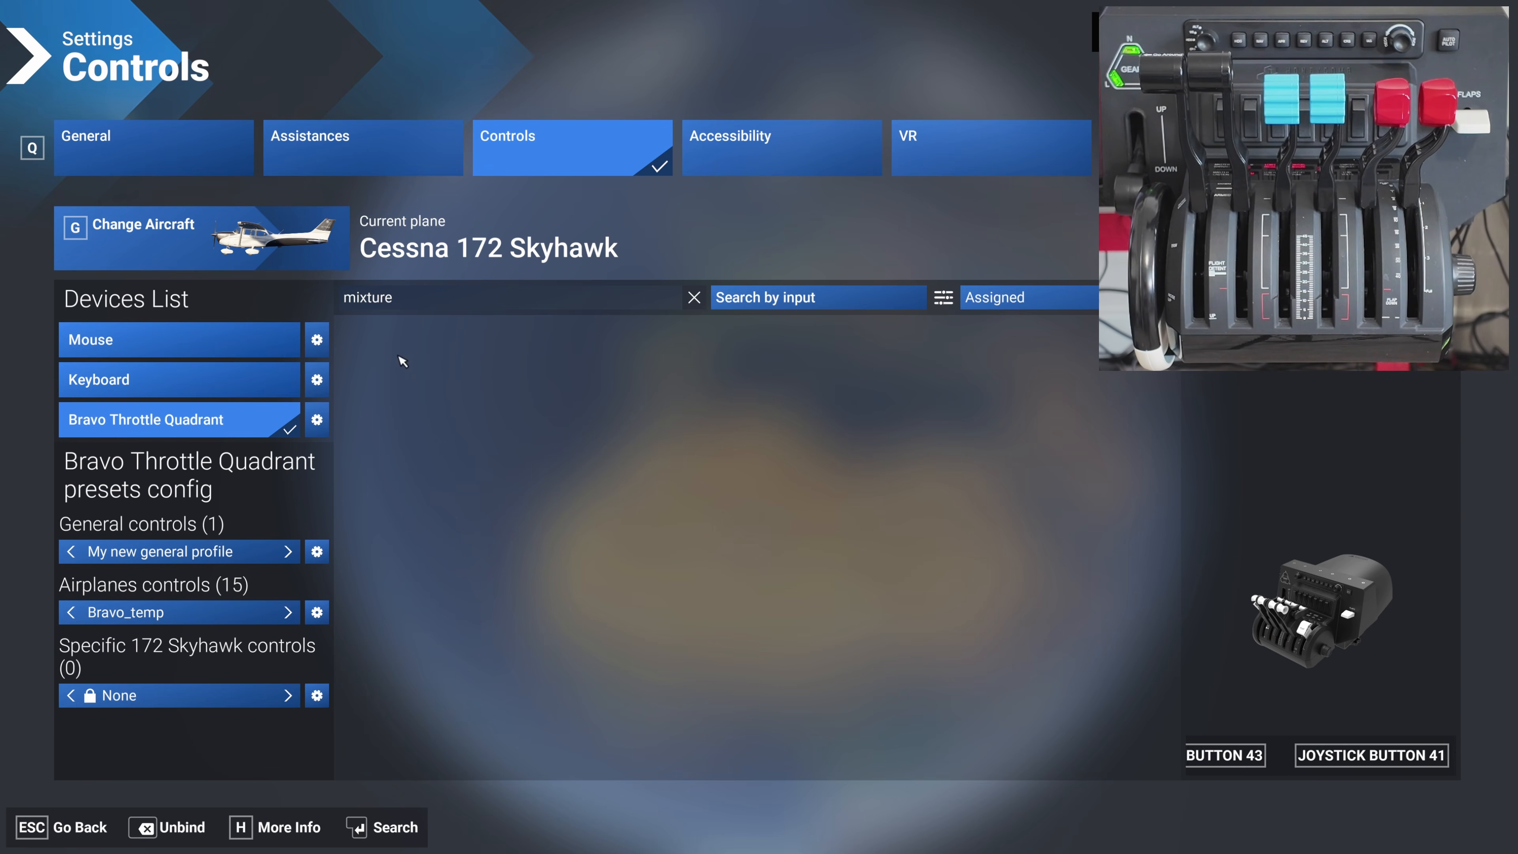
Search by input for Joystick Button 34 and unbind G Limiter On, Lead Pole On and Door Lights Switch Get Ready.
left_click(693, 299)
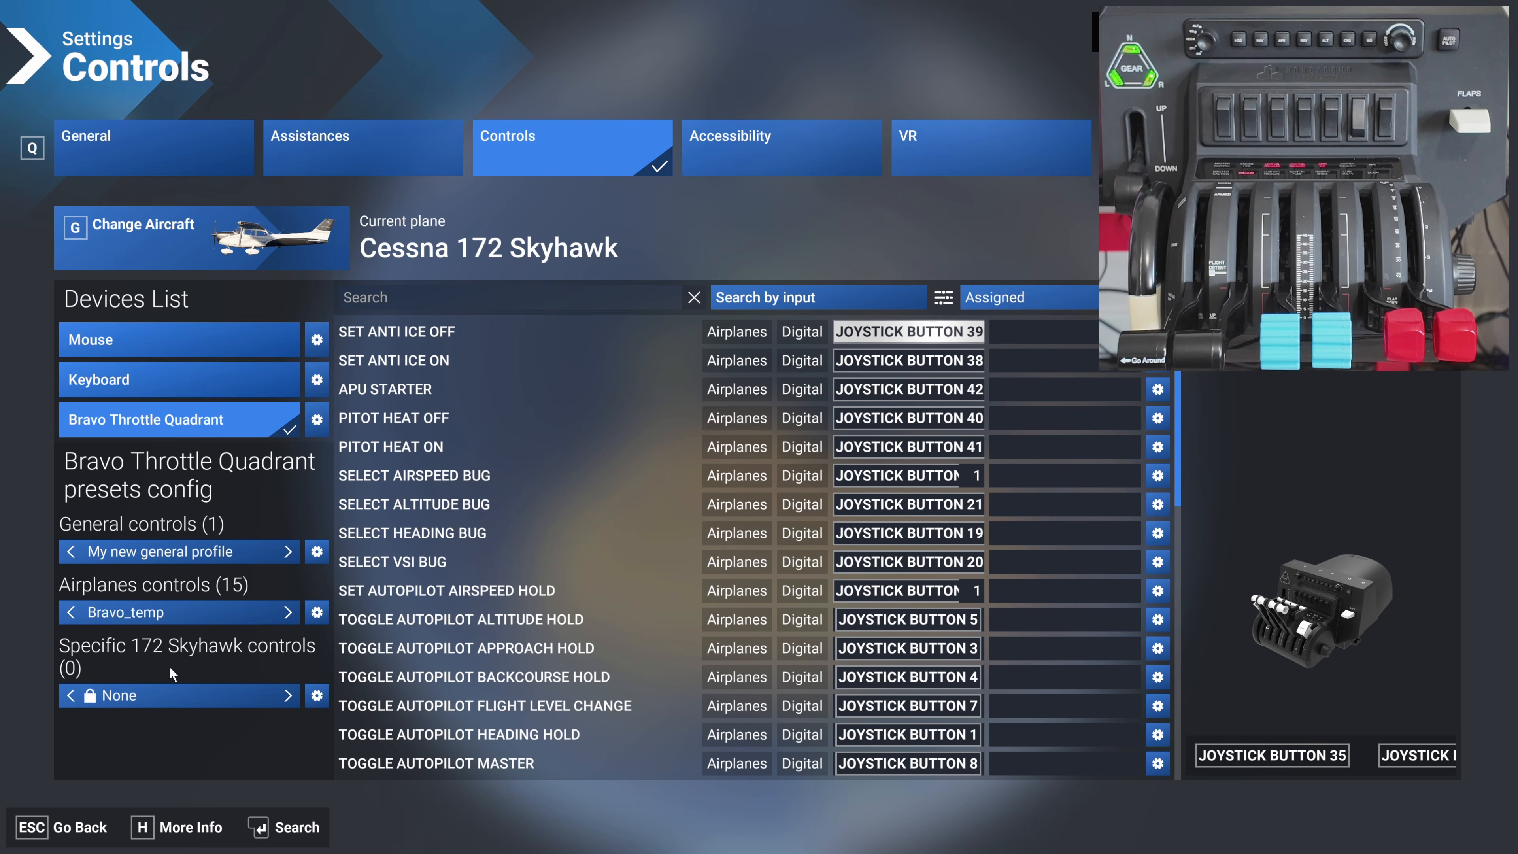
left_click(783, 302)
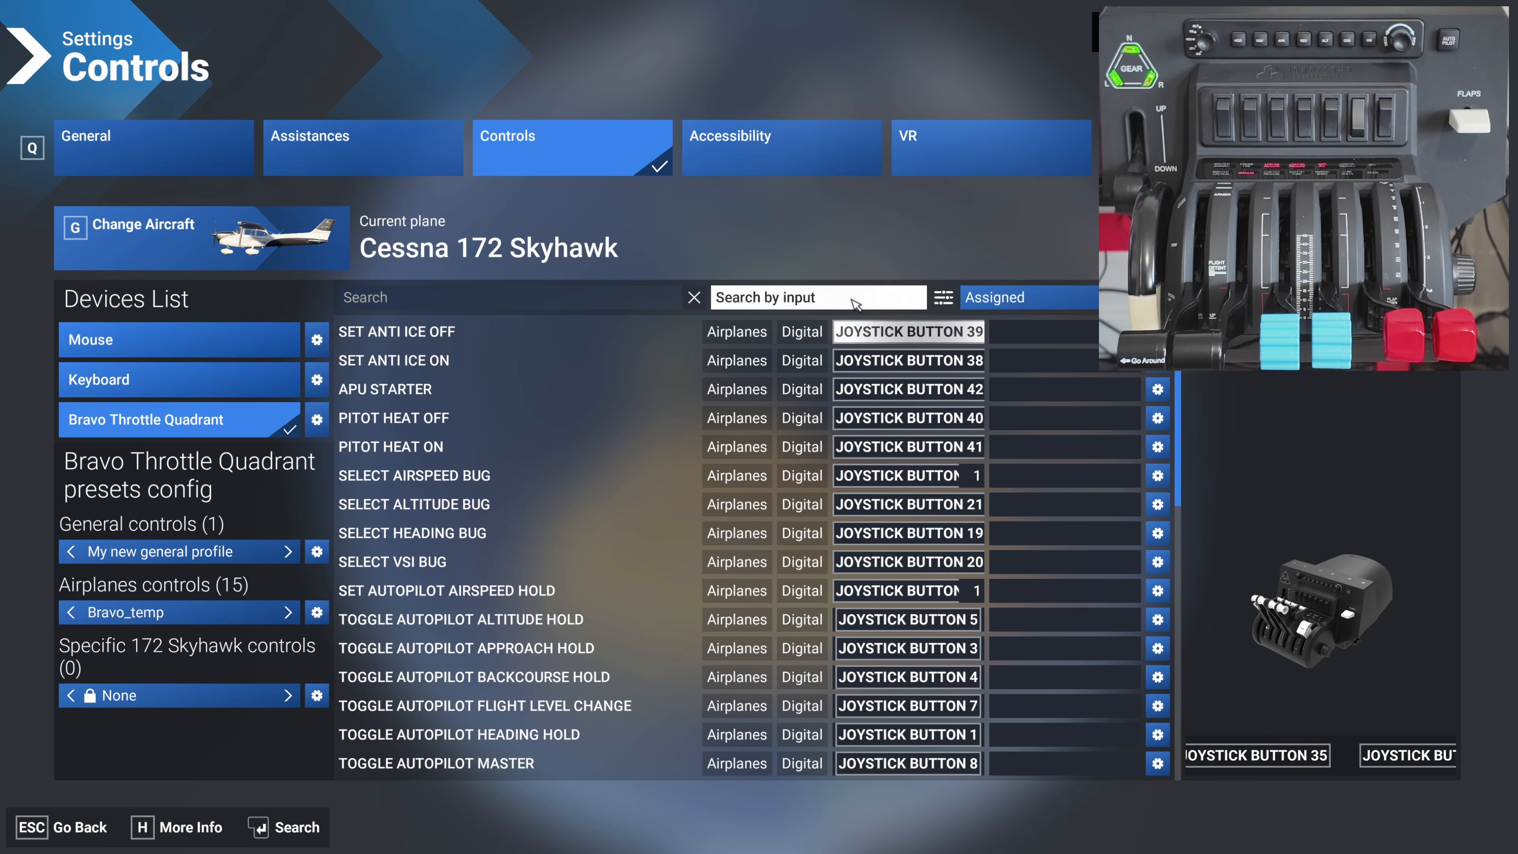
left_click(790, 302)
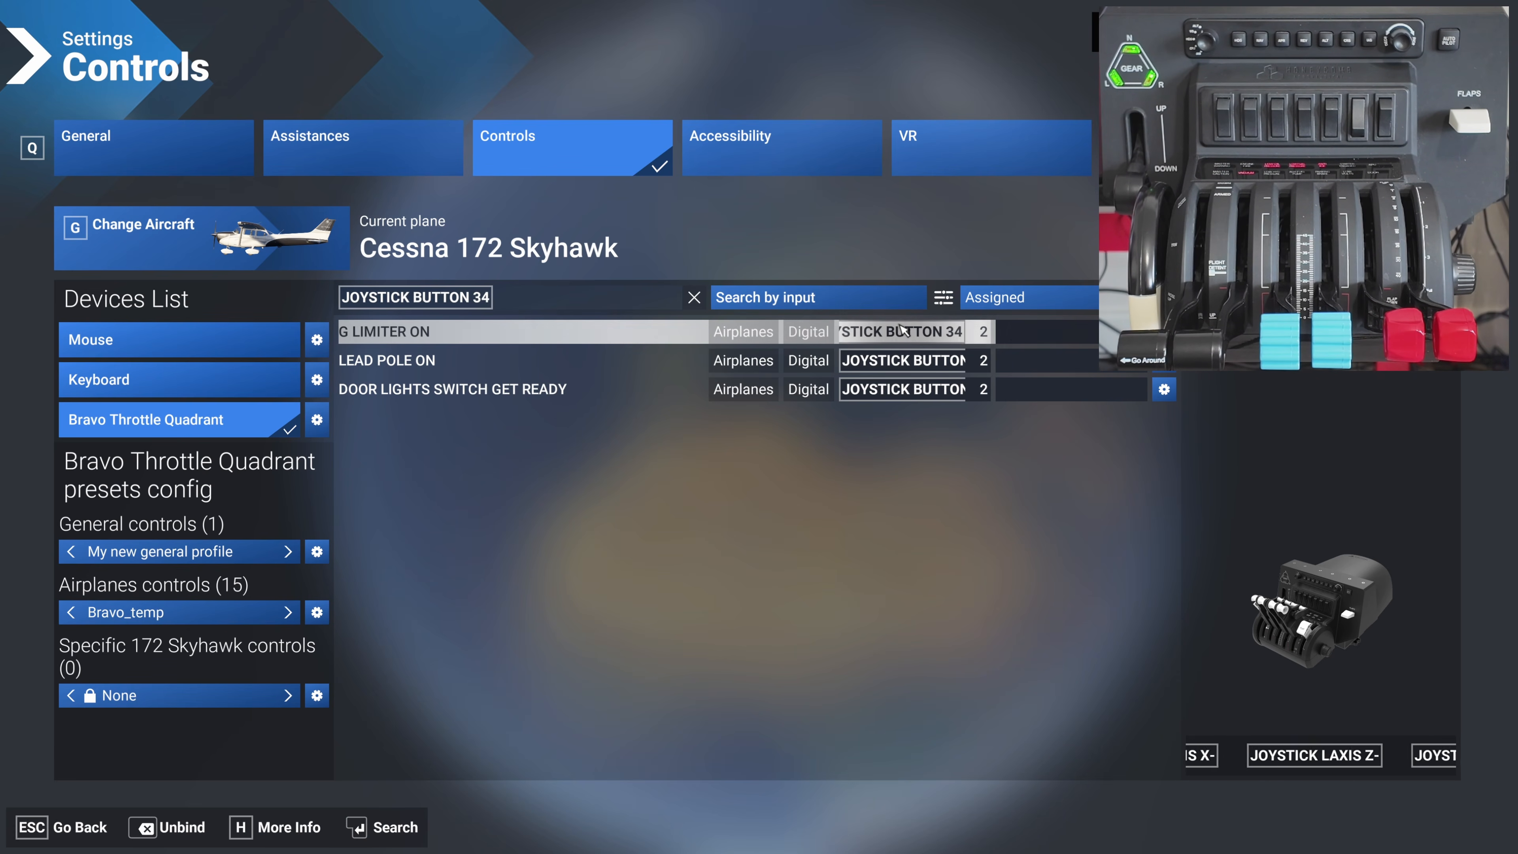
key("BackSpace")
key("BackSpace")
key("BackSpace")
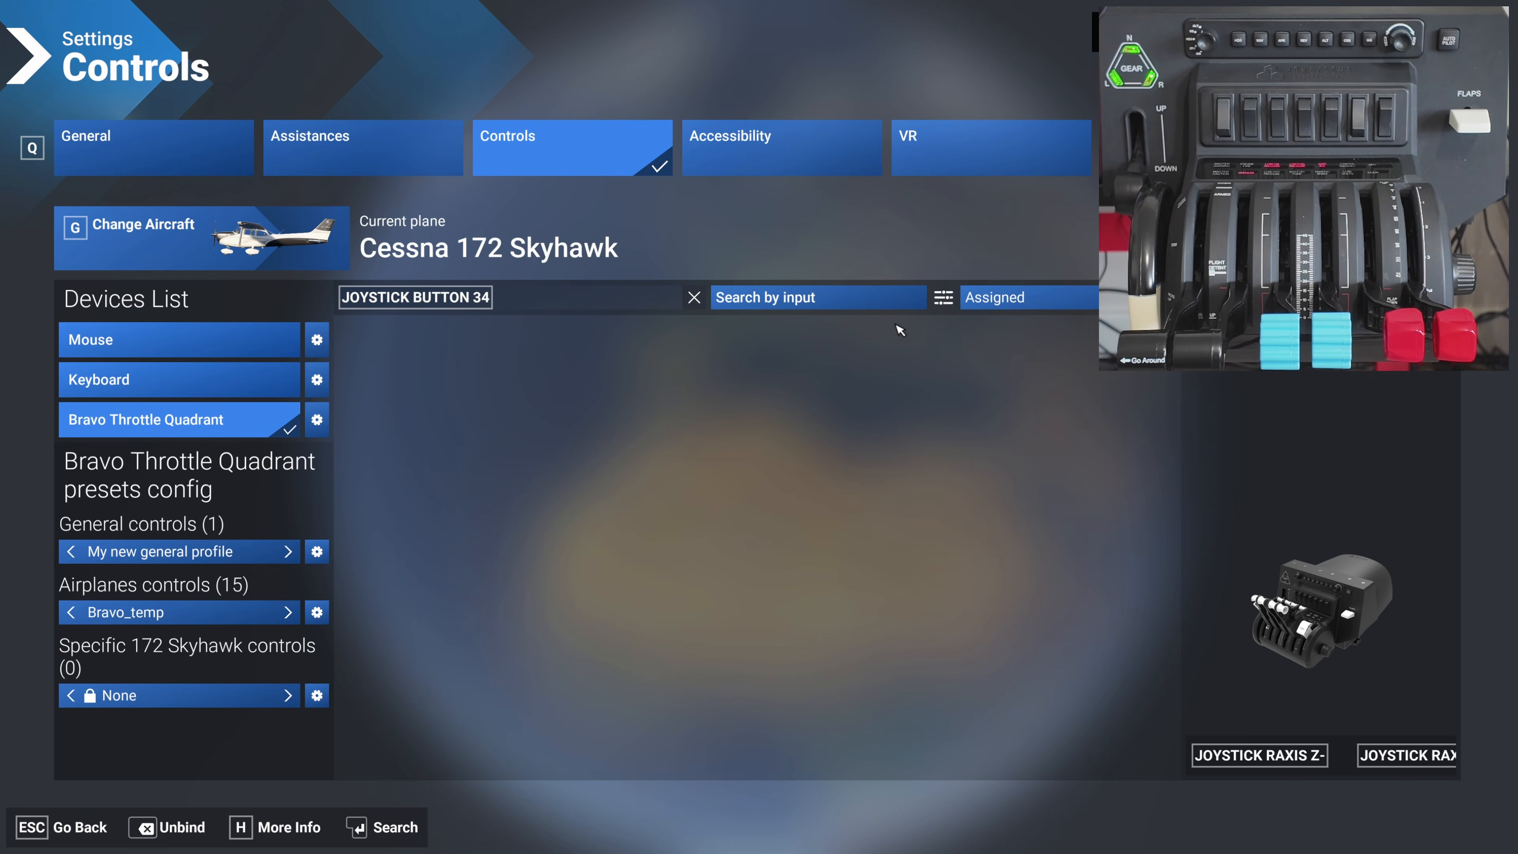
Search by input for Joystick Button 35 and unbind G Limiter Off, Lead Pole On and Door Lights Switch Off.
left_click(783, 299)
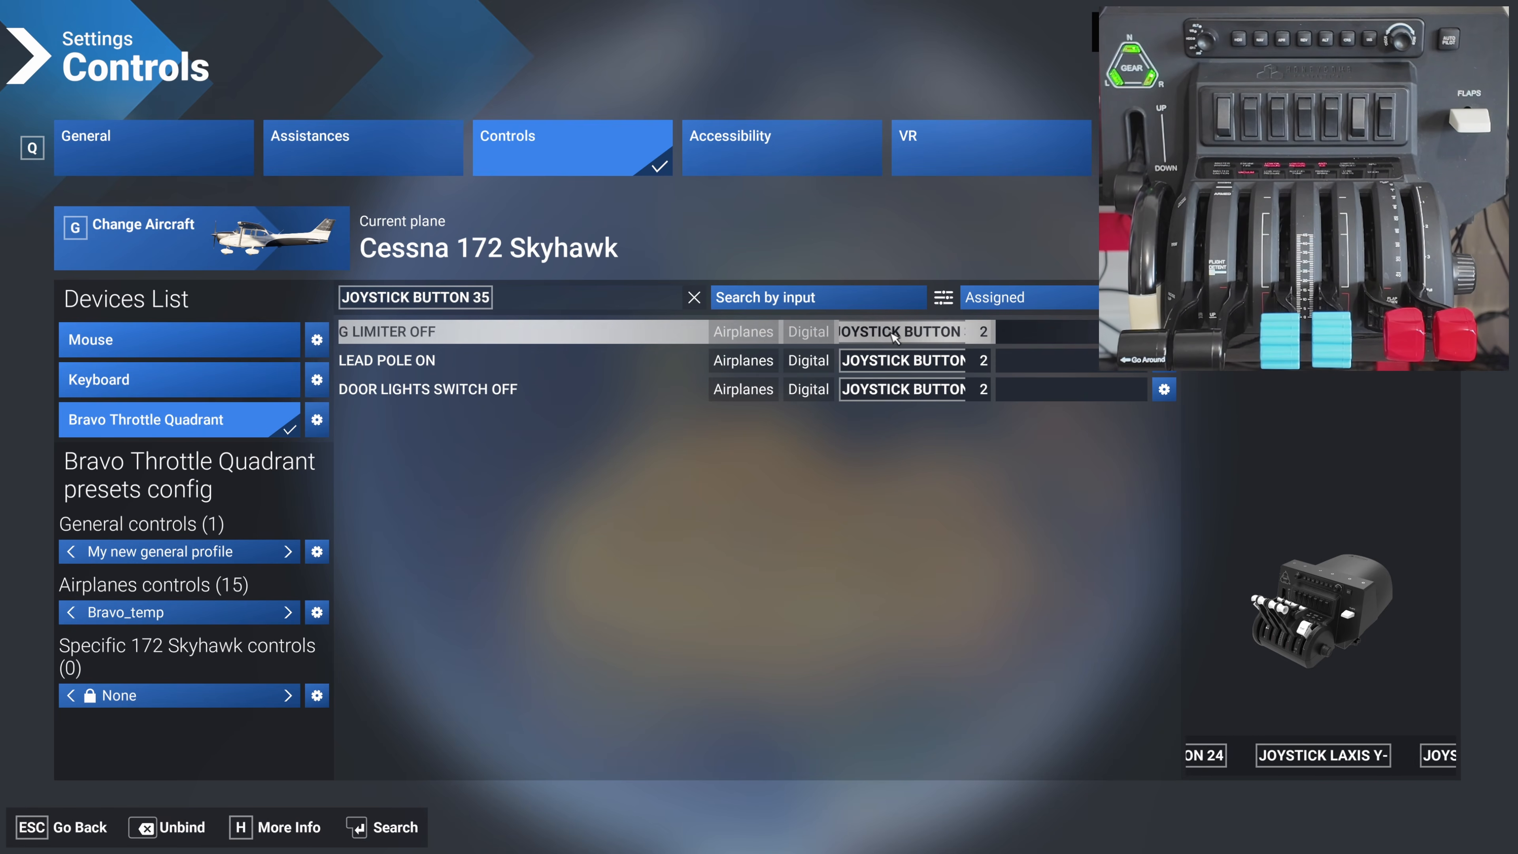
key("BackSpace")
key("BackSpace")
key("BackSpace")
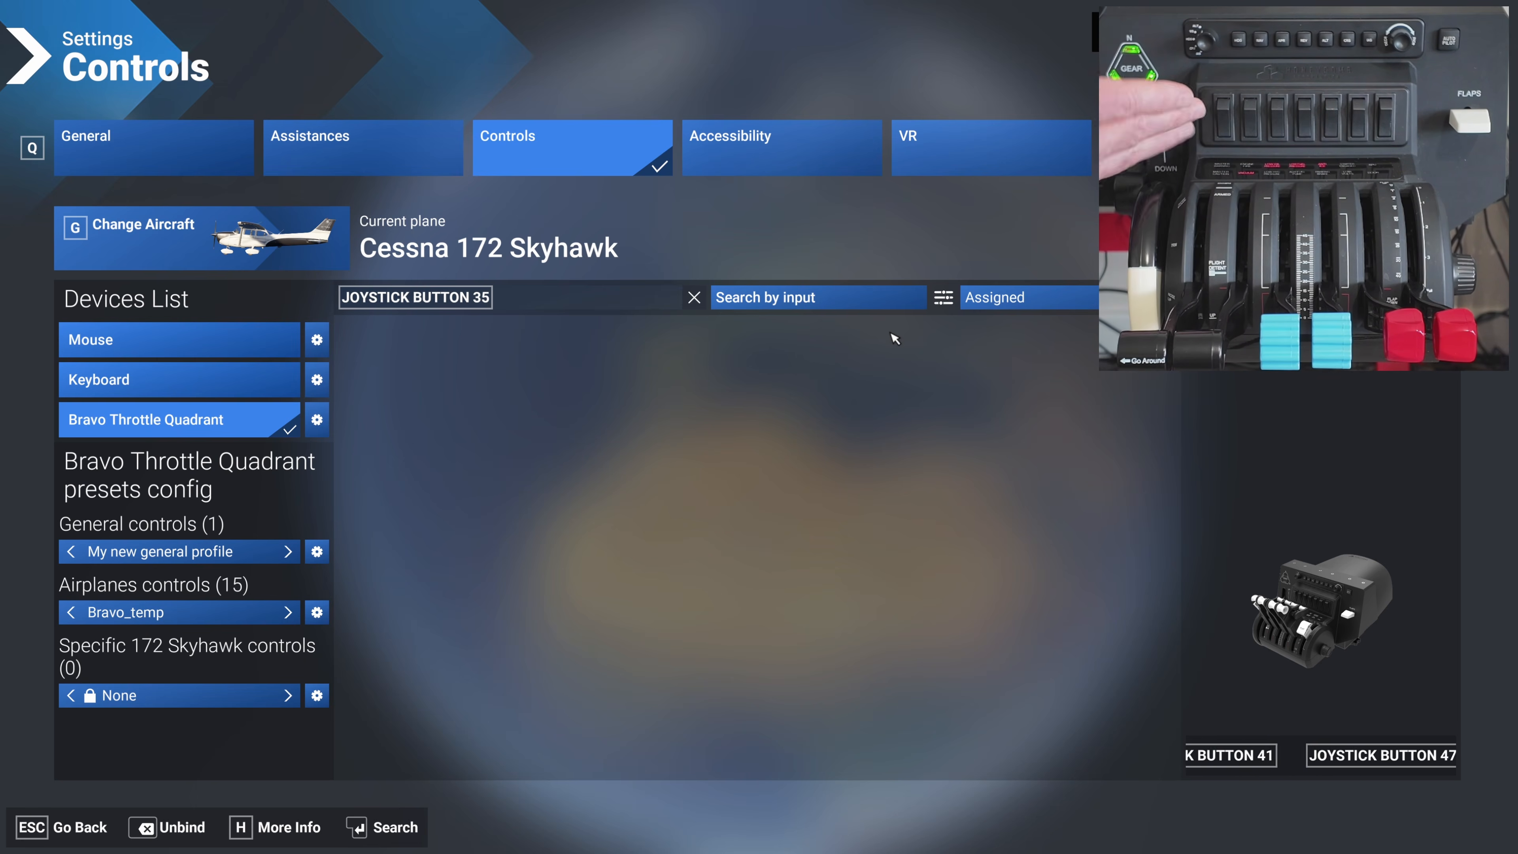
Search all commands for "parking" and bind Parking Brakes On to Joystick Button 34 and Parking Brakes Off to Joystick Button 35.
left_click(694, 298)
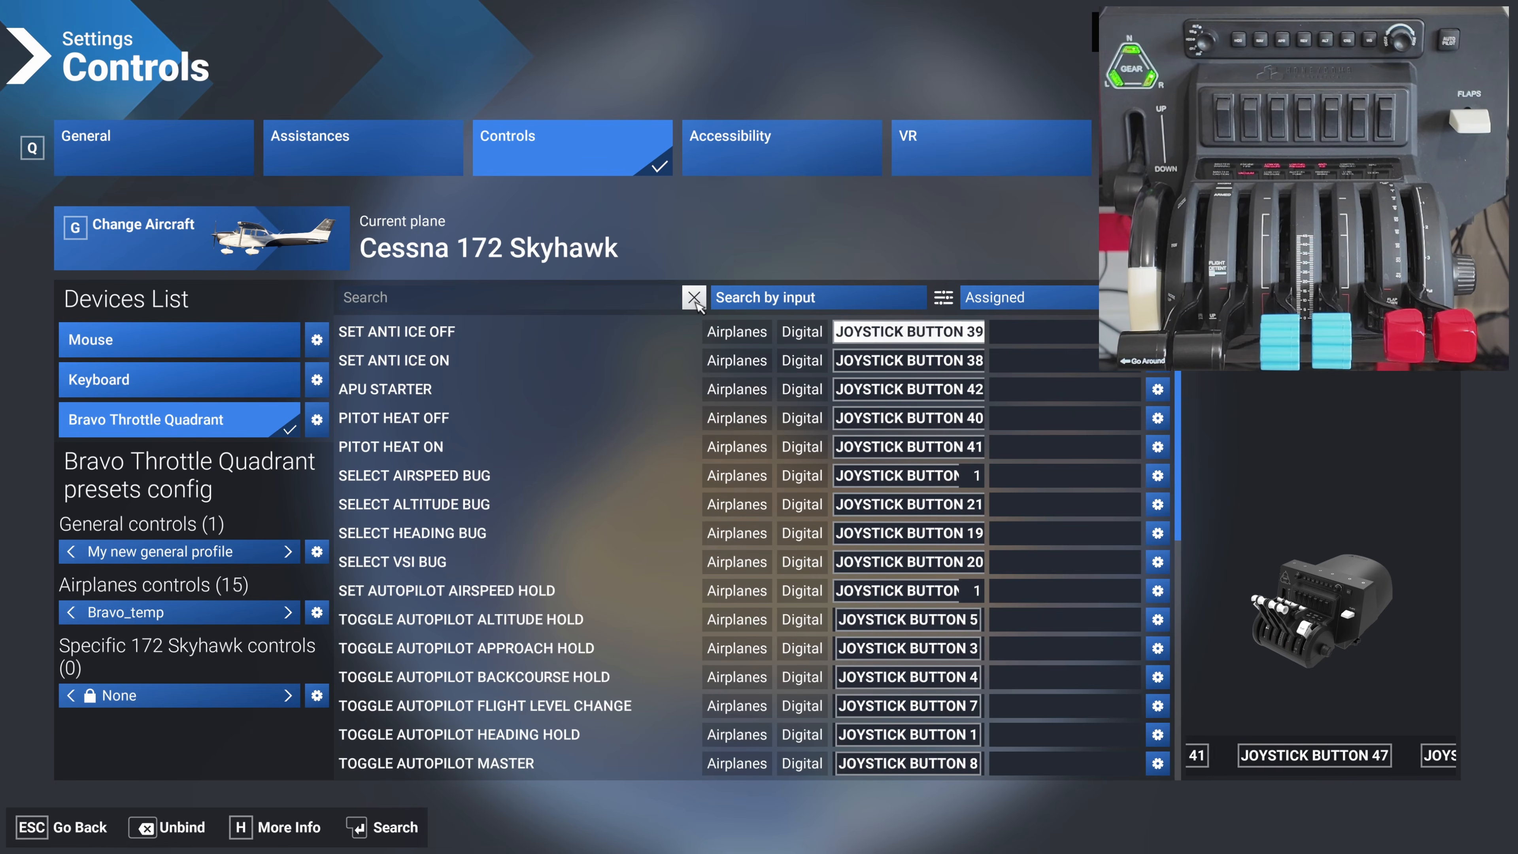
left_click(566, 298)
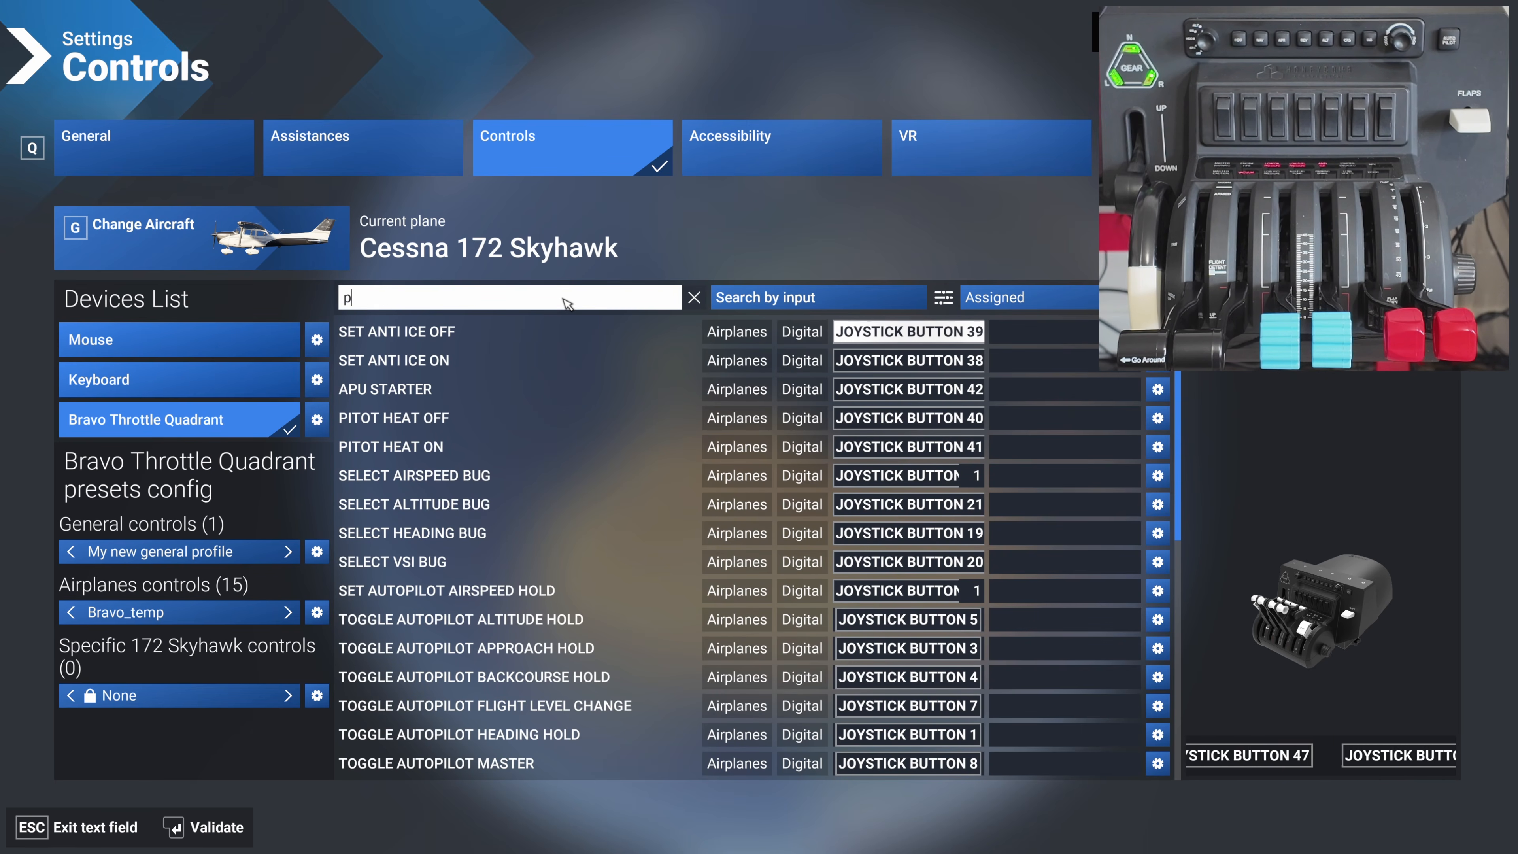
type("parkimg")
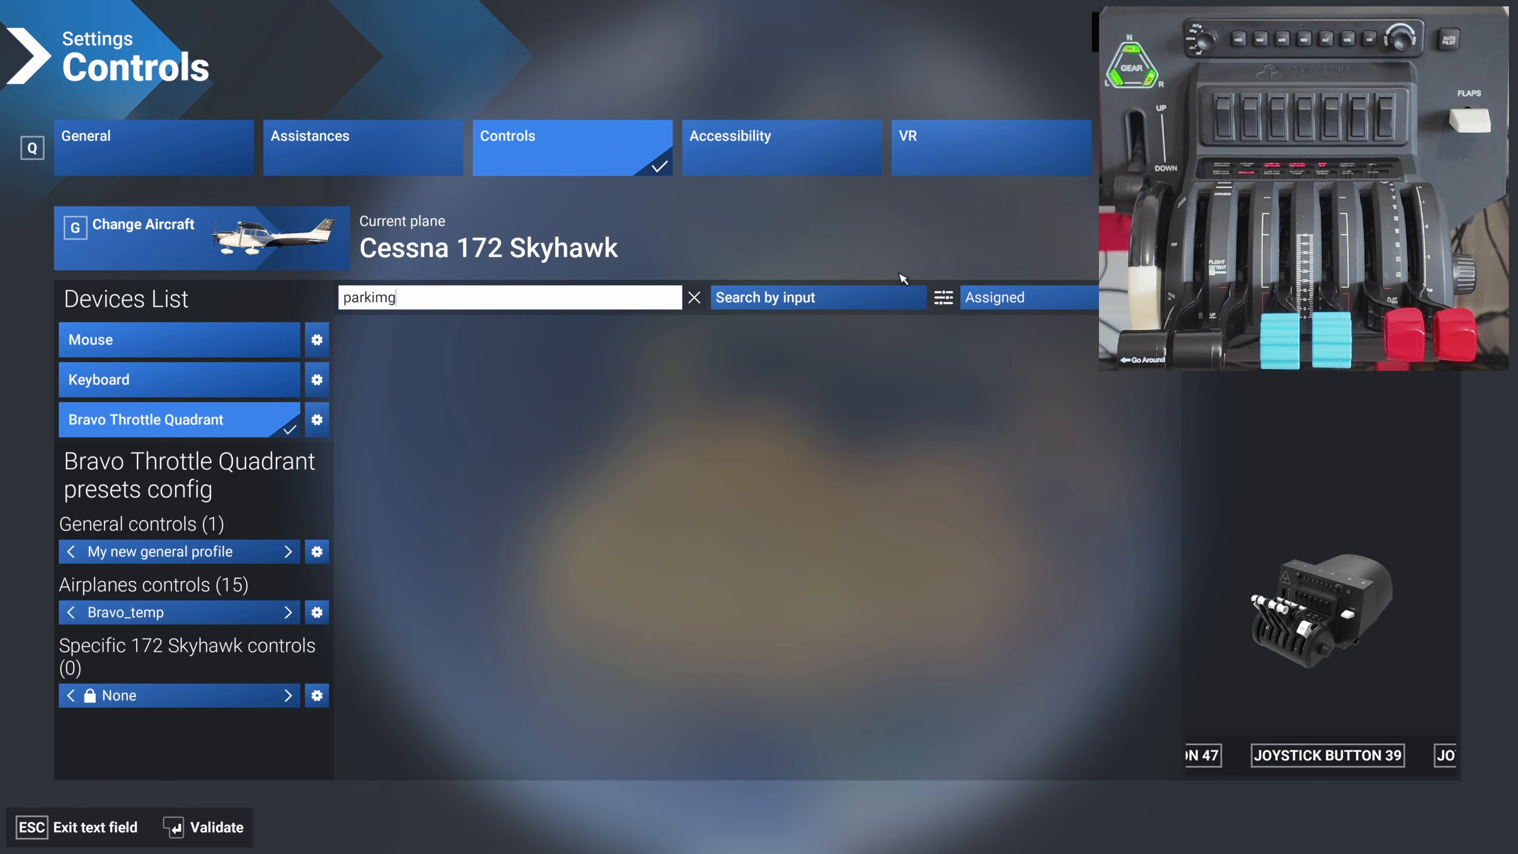
key("Return")
left_click(1028, 297)
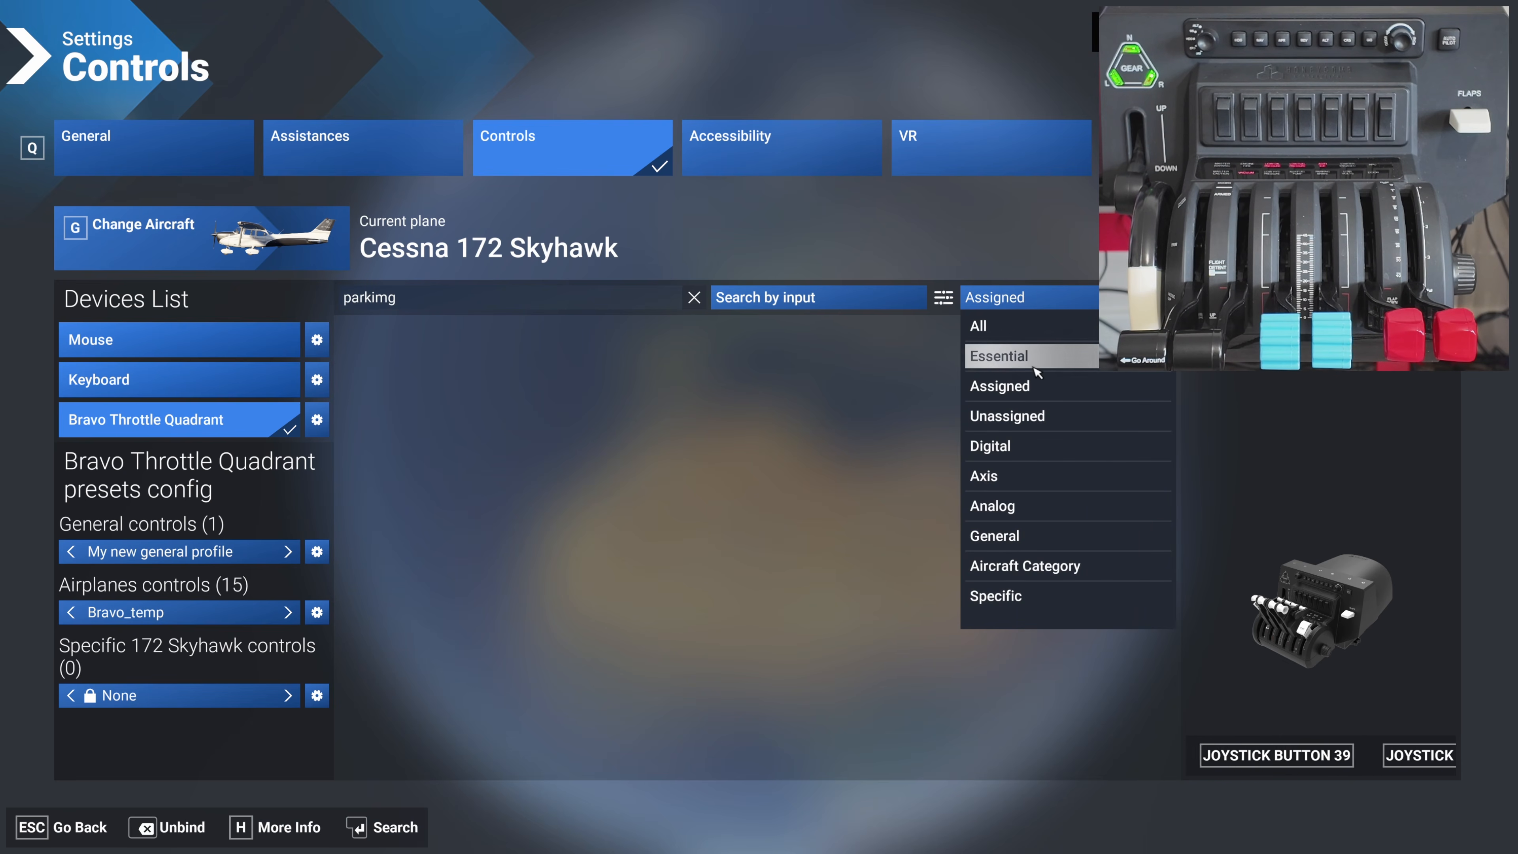
left_click(979, 327)
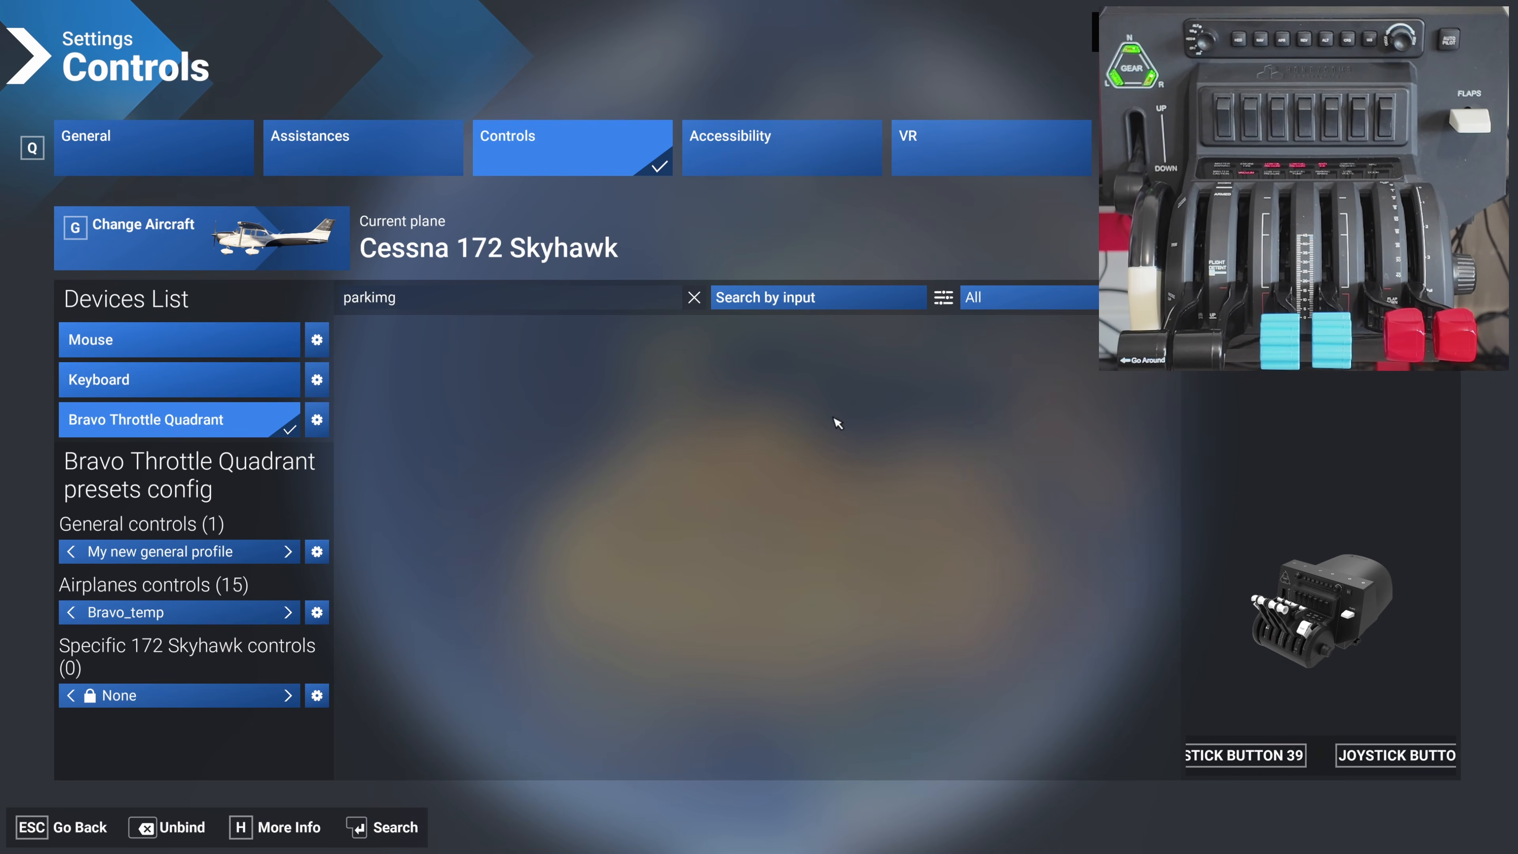
left_click(415, 301)
type("parkin")
key("Return")
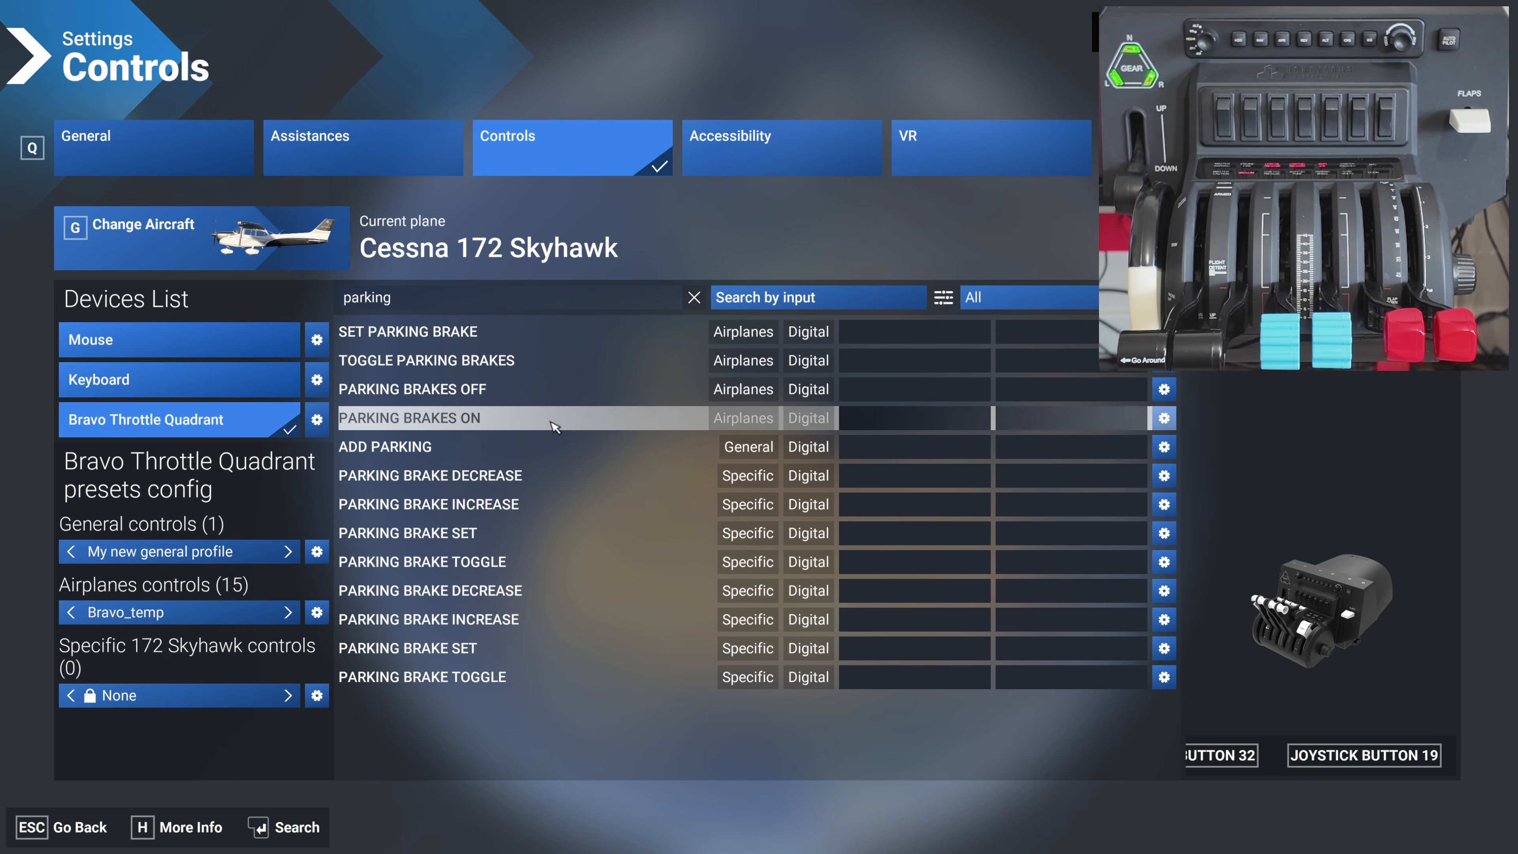
left_click(919, 424)
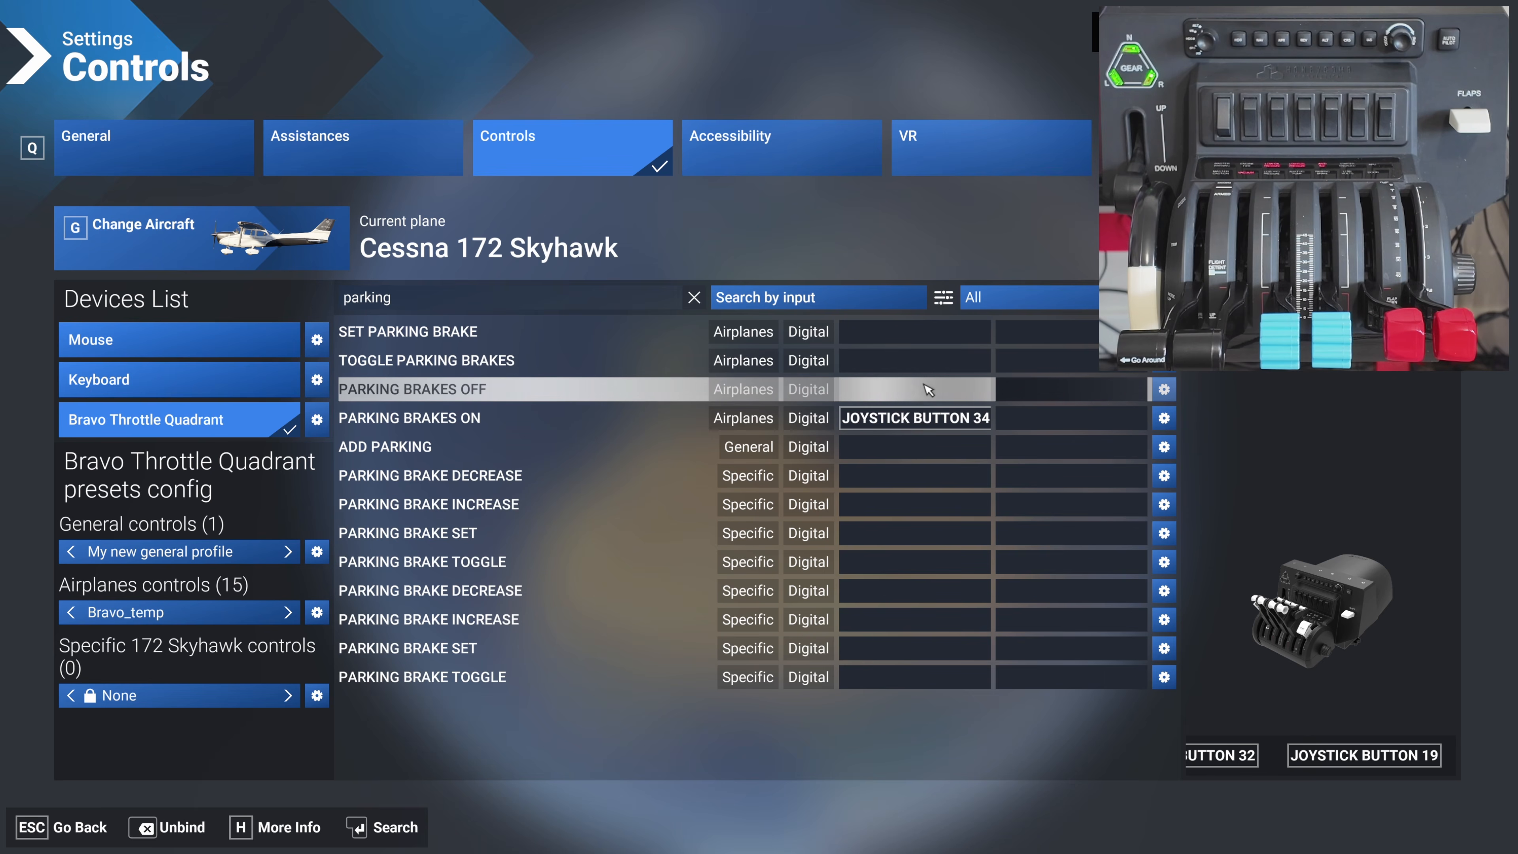
left_click(929, 390)
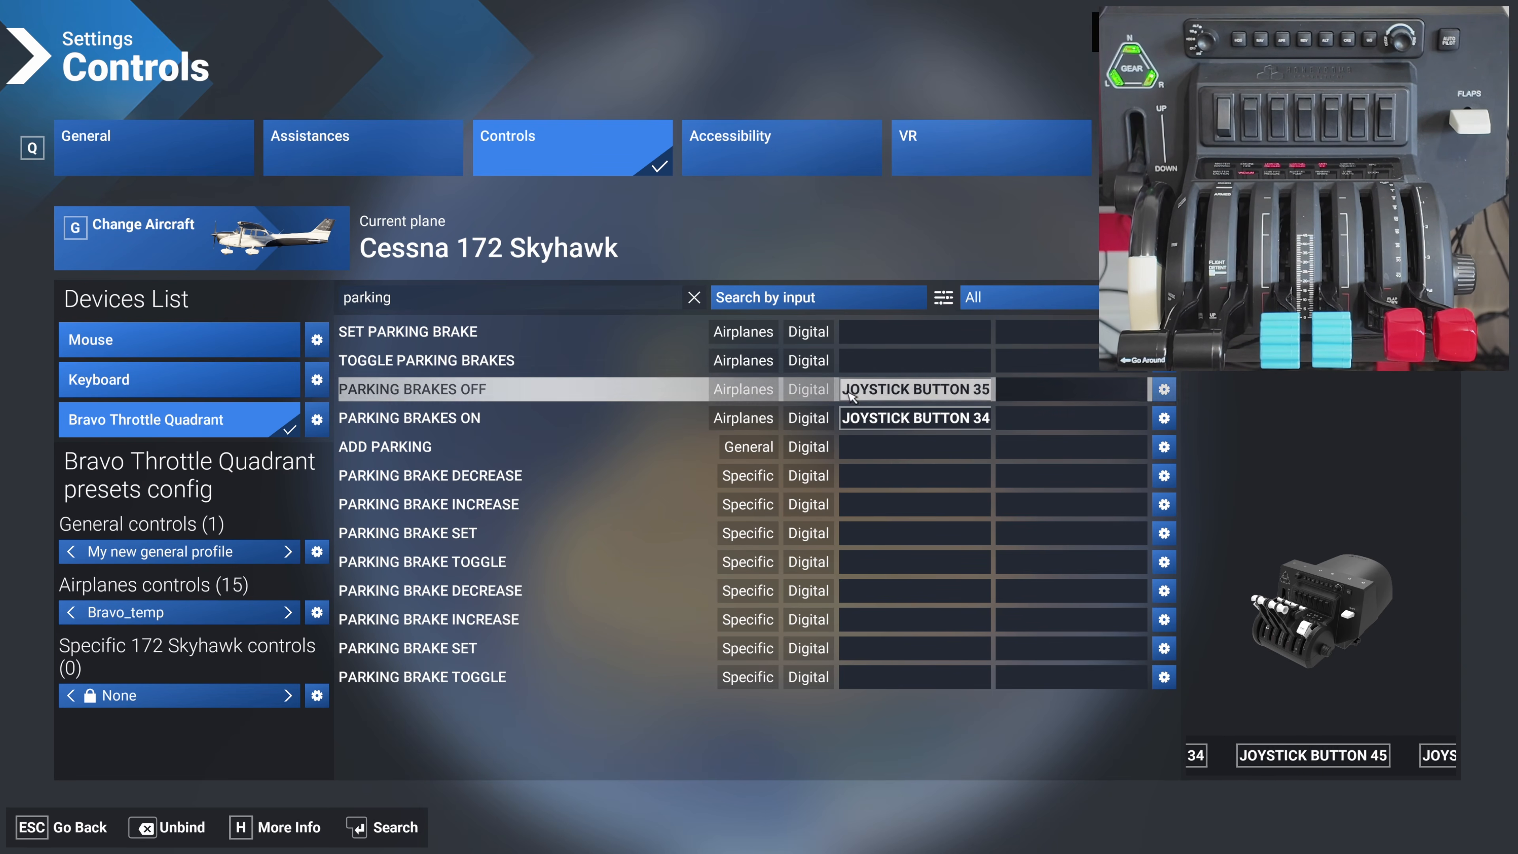
Permanently delete the Bravo_temp airplanes profile.
left_click(316, 612)
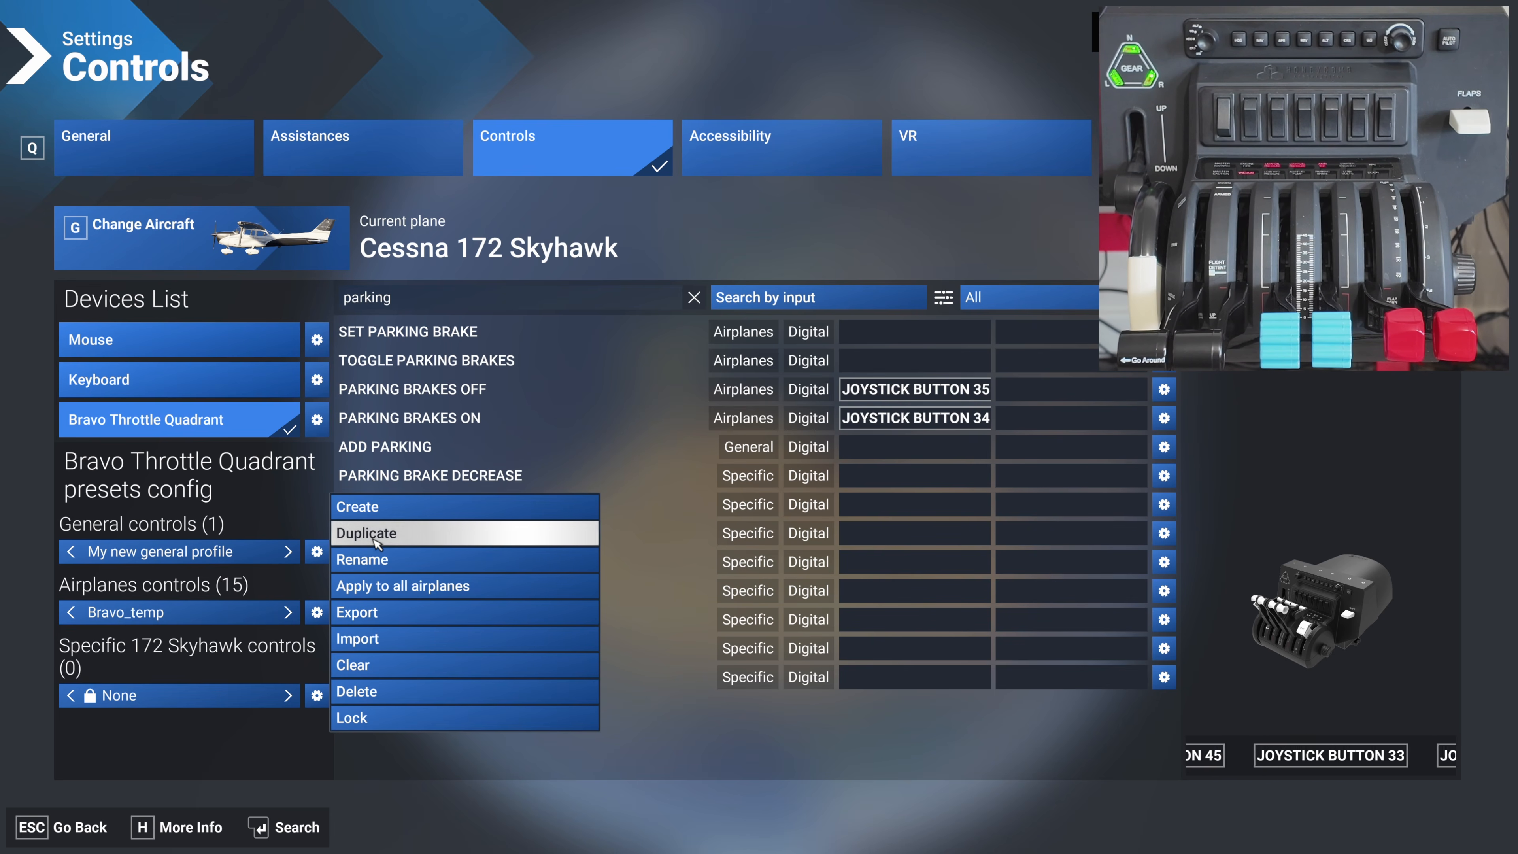
left_click(373, 693)
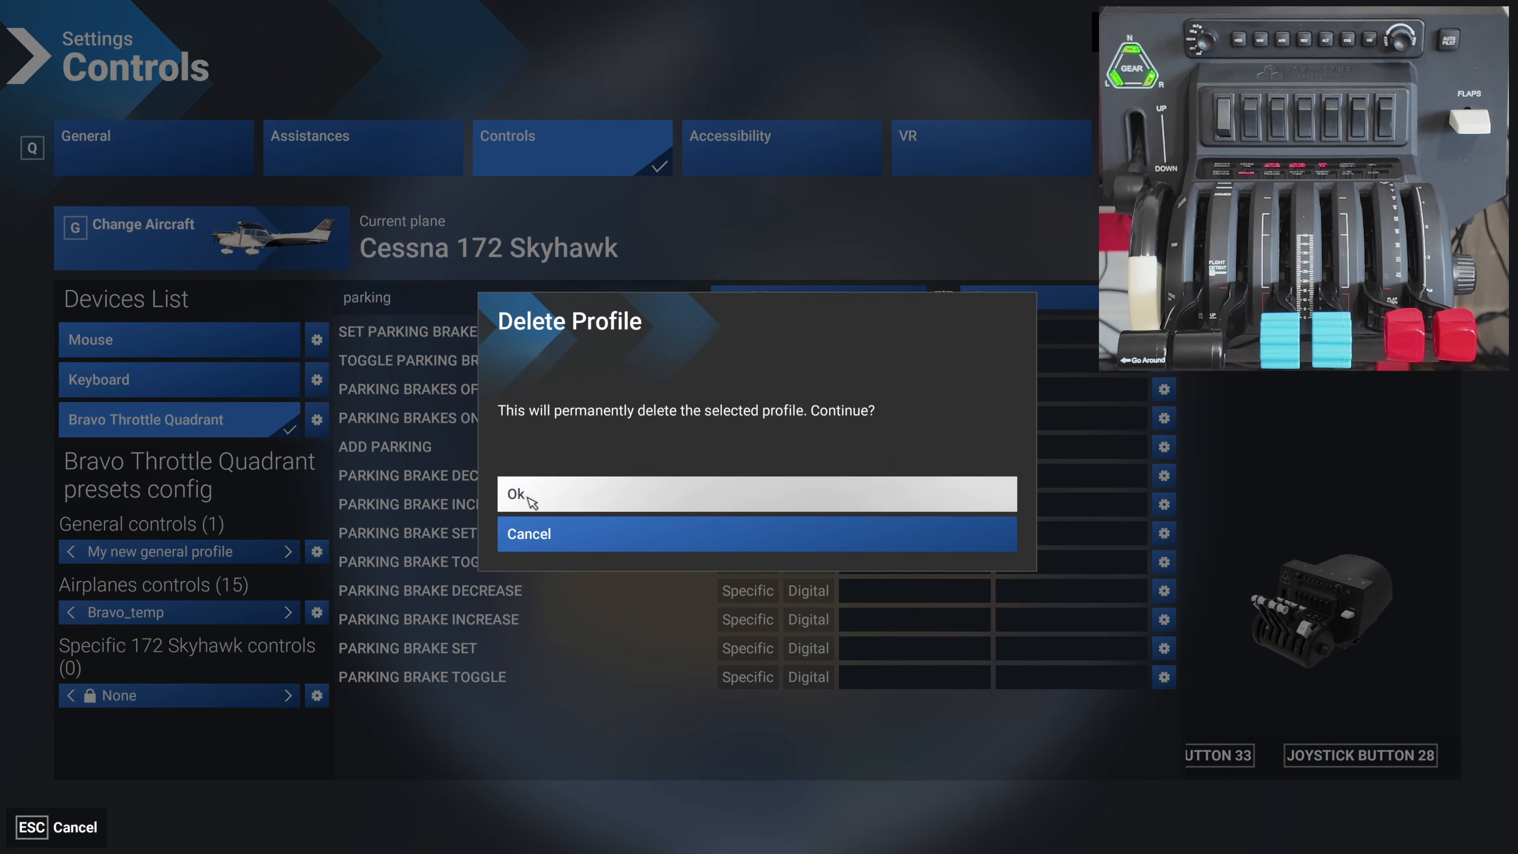
left_click(530, 501)
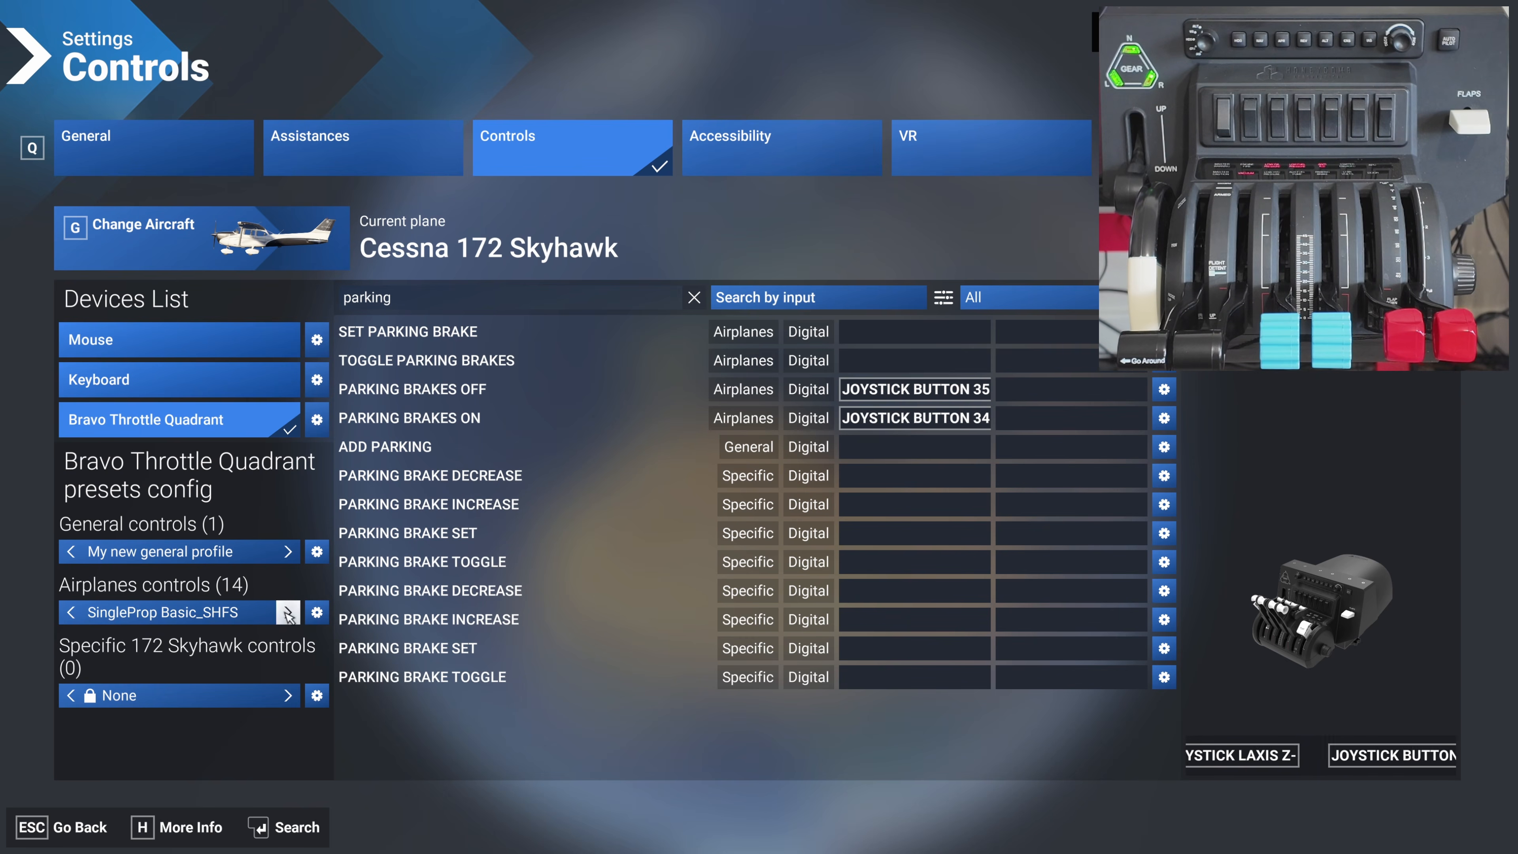
Switch to the Bravo_Template airplanes profile, clear the search, and review its list of assigned commands.
left_click(72, 612)
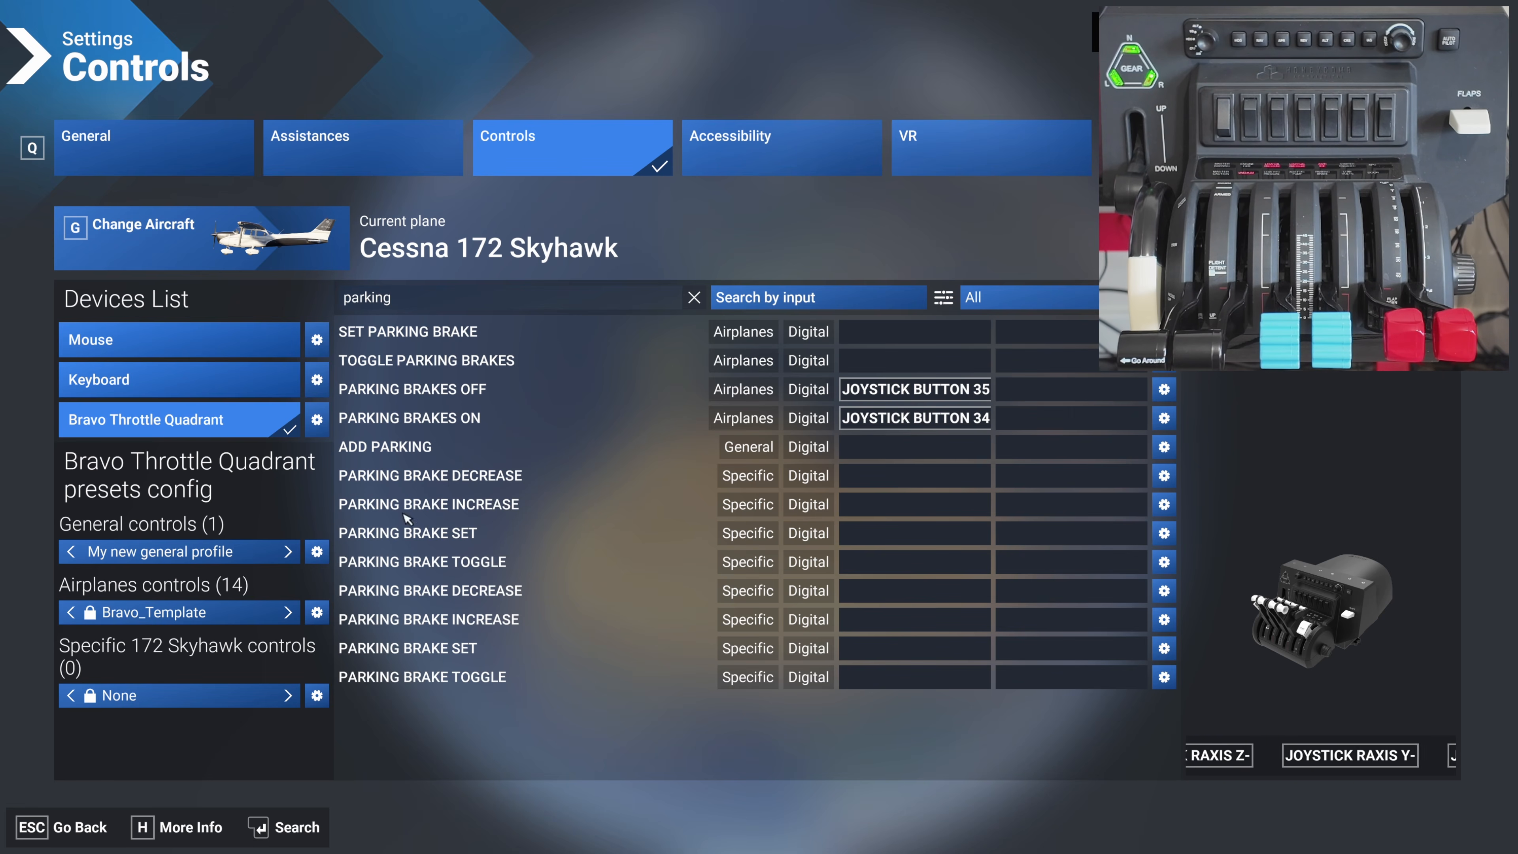
left_click(707, 297)
left_click(1028, 298)
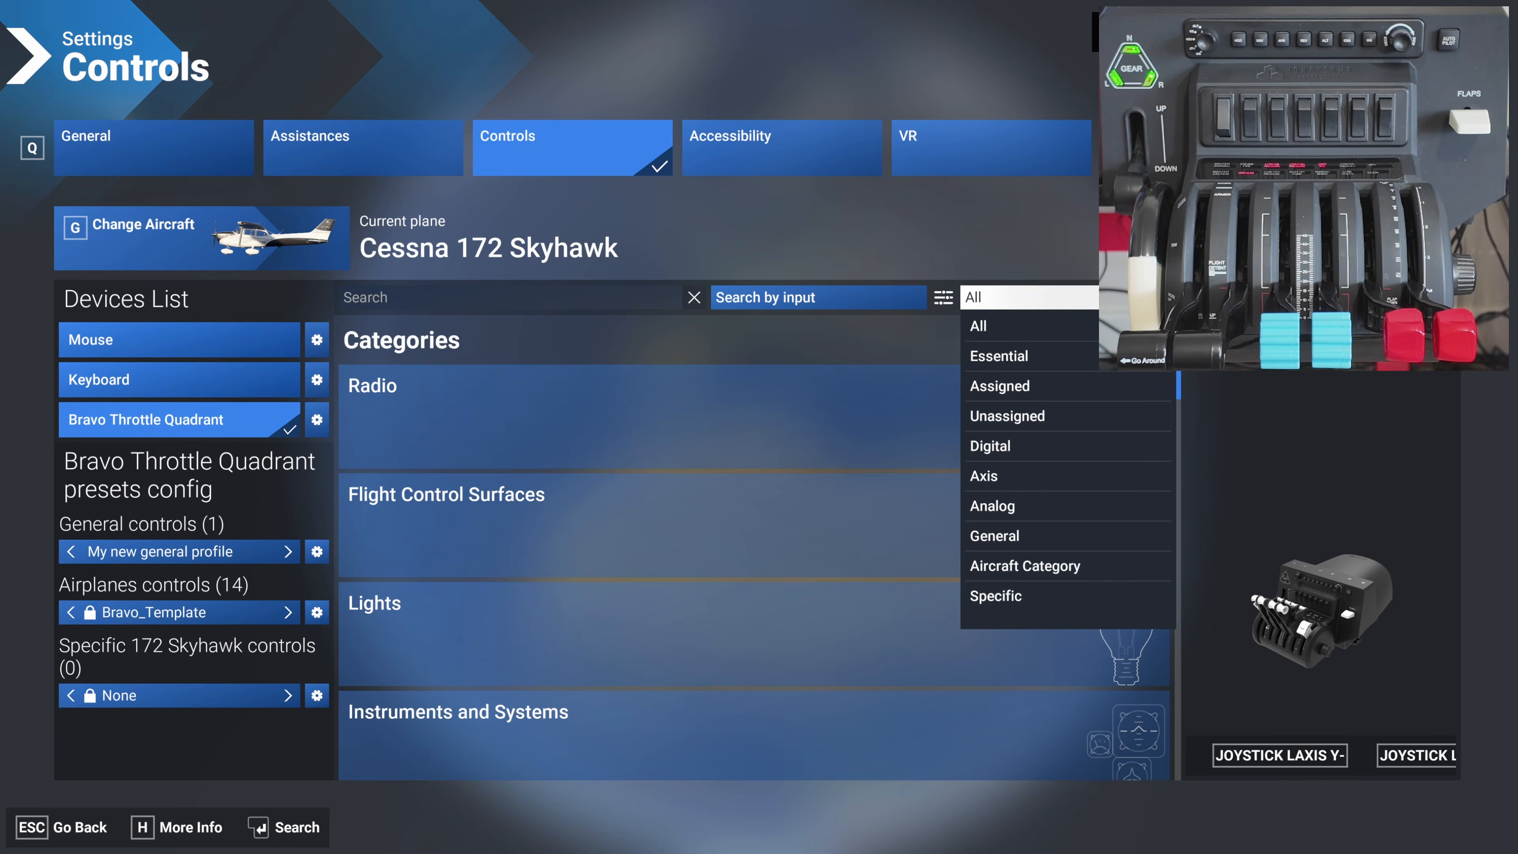
left_click(1094, 385)
scroll(604, 360, "down", 6)
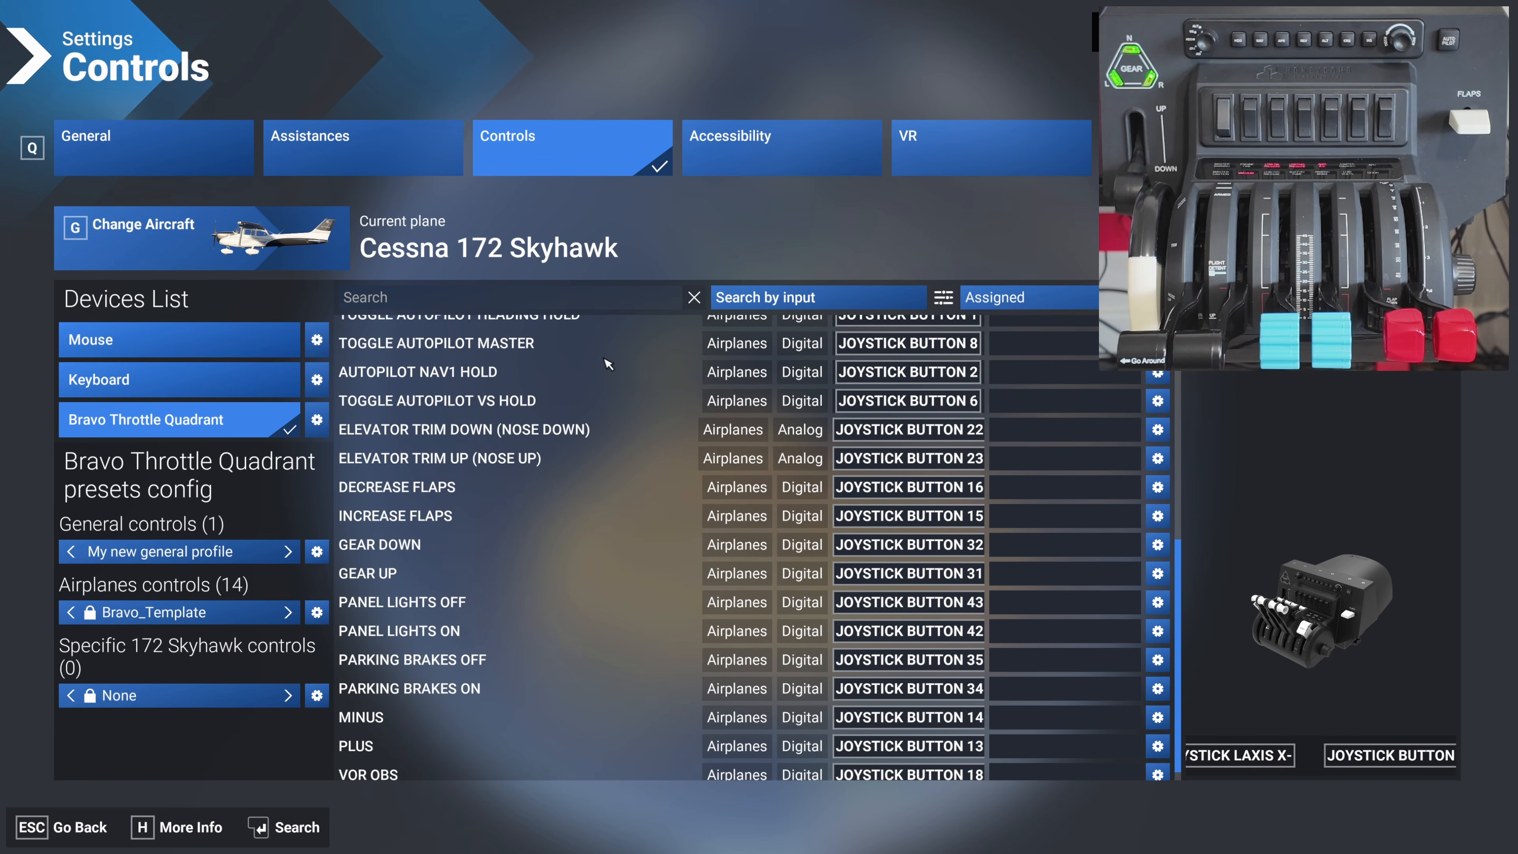
scroll(610, 365, "up", 3)
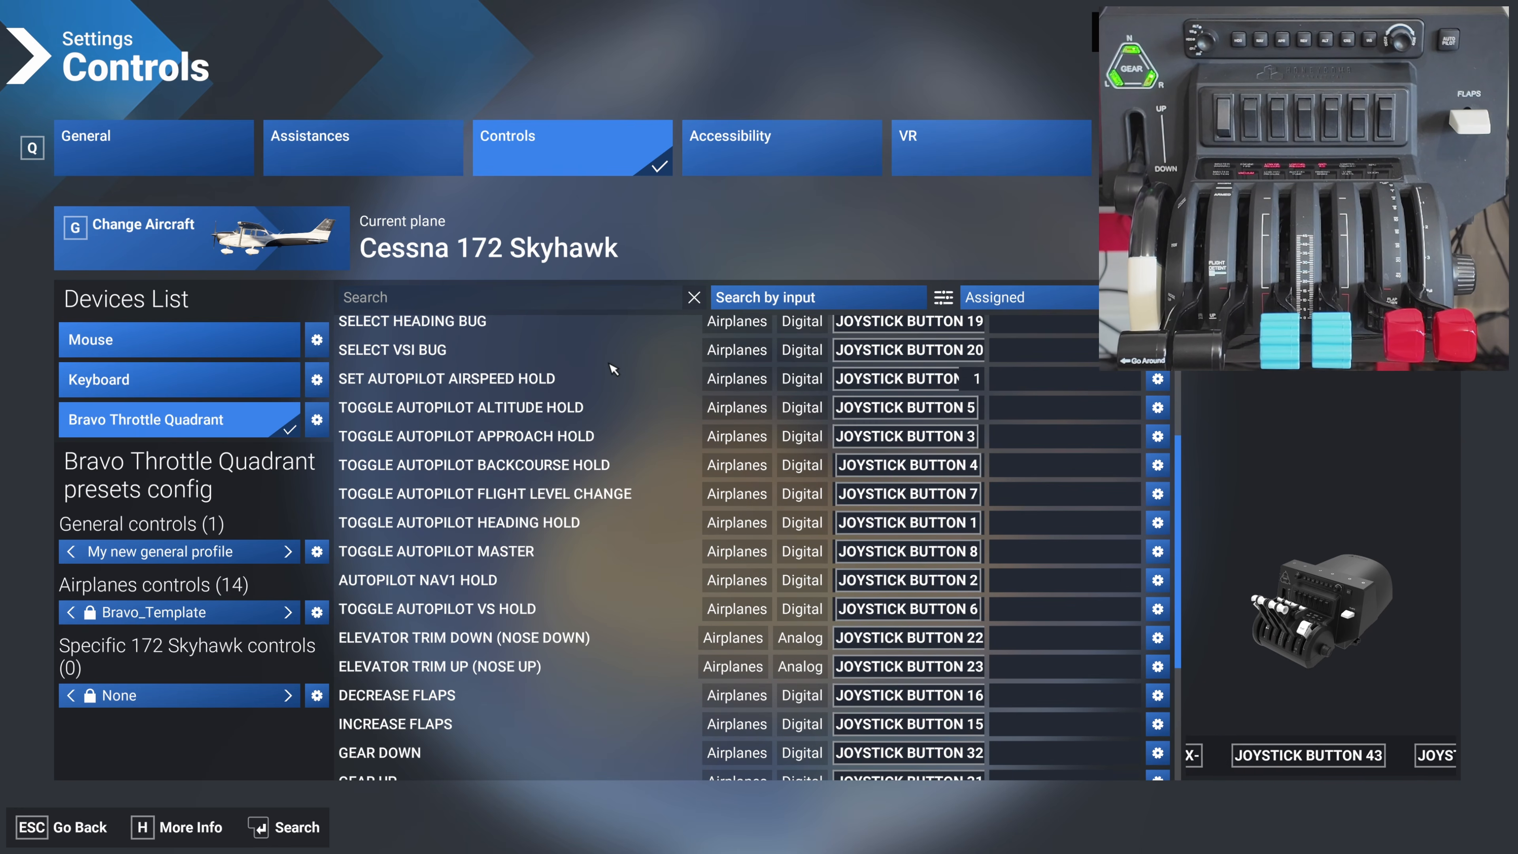
scroll(614, 369, "down", 3)
scroll(609, 353, "up", 6)
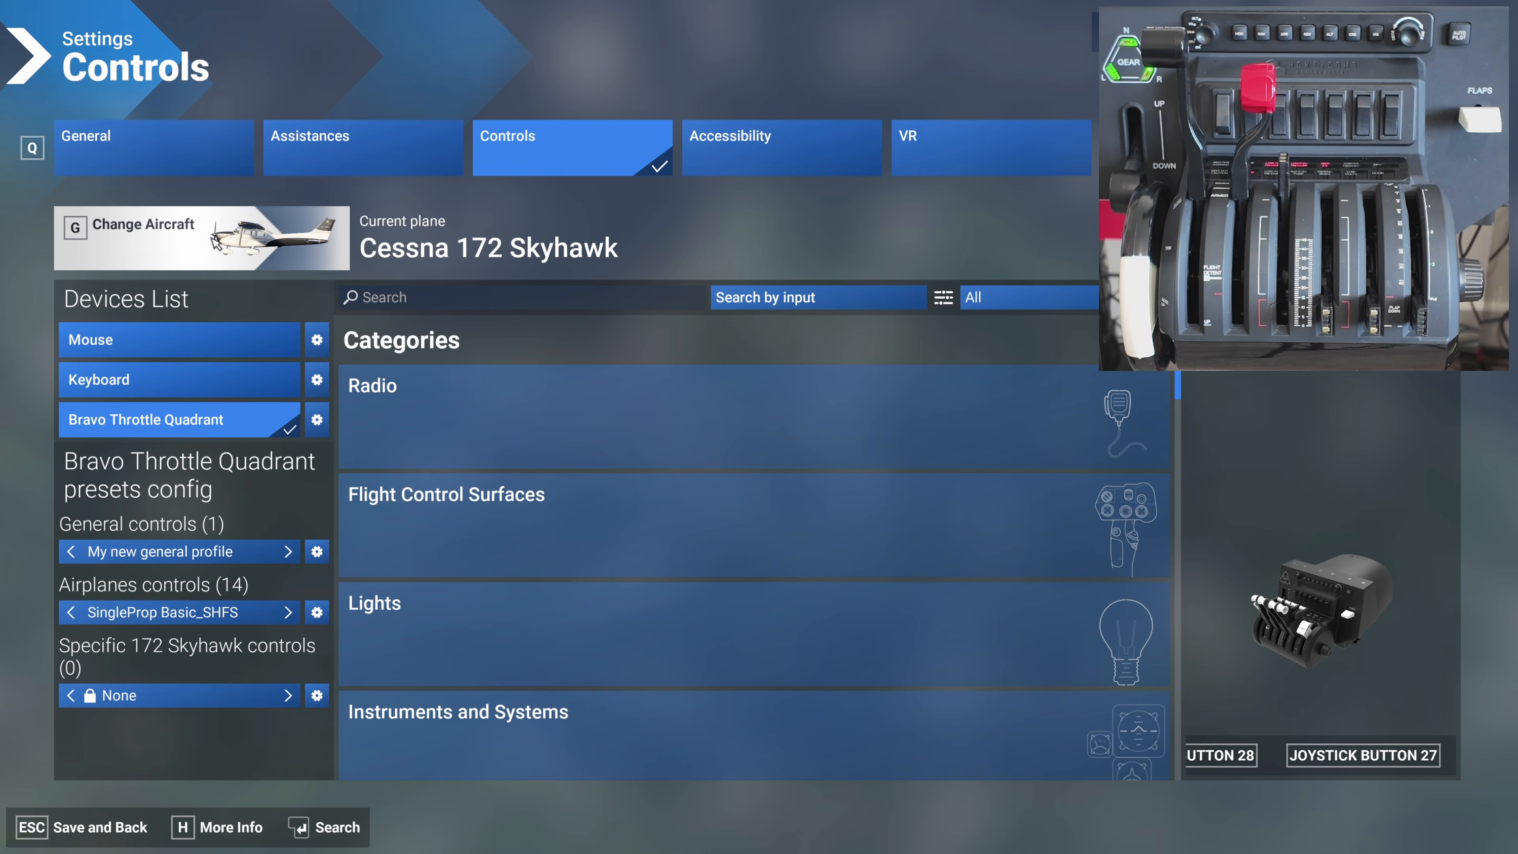
Save and exit the settings with SingleProp Basic_SHFS as the Cessna 172 airplanes profile, and reopen the control settings.
left_click(71, 612)
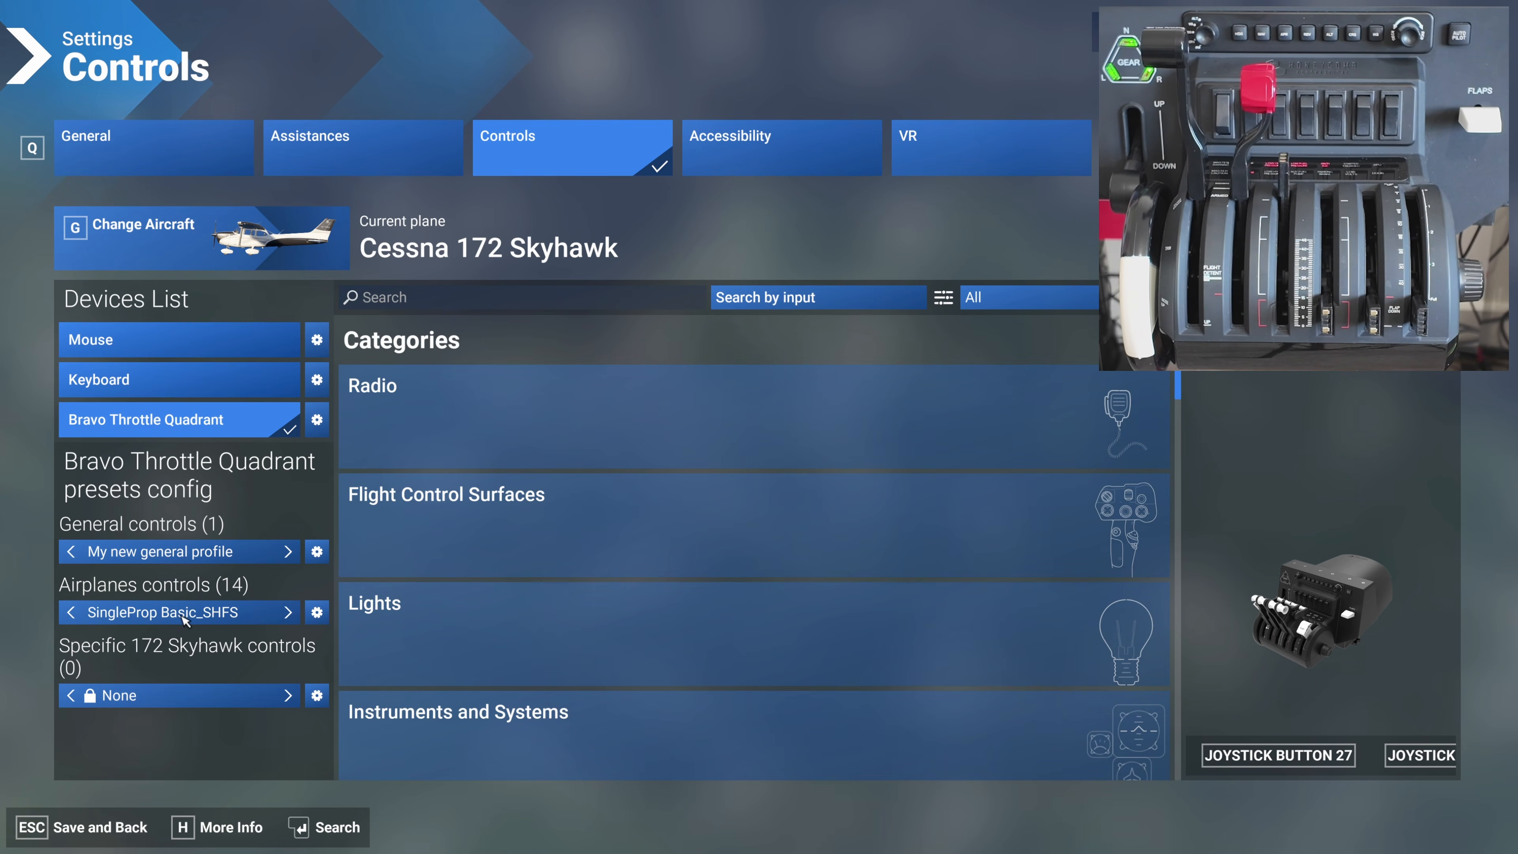
key("Escape")
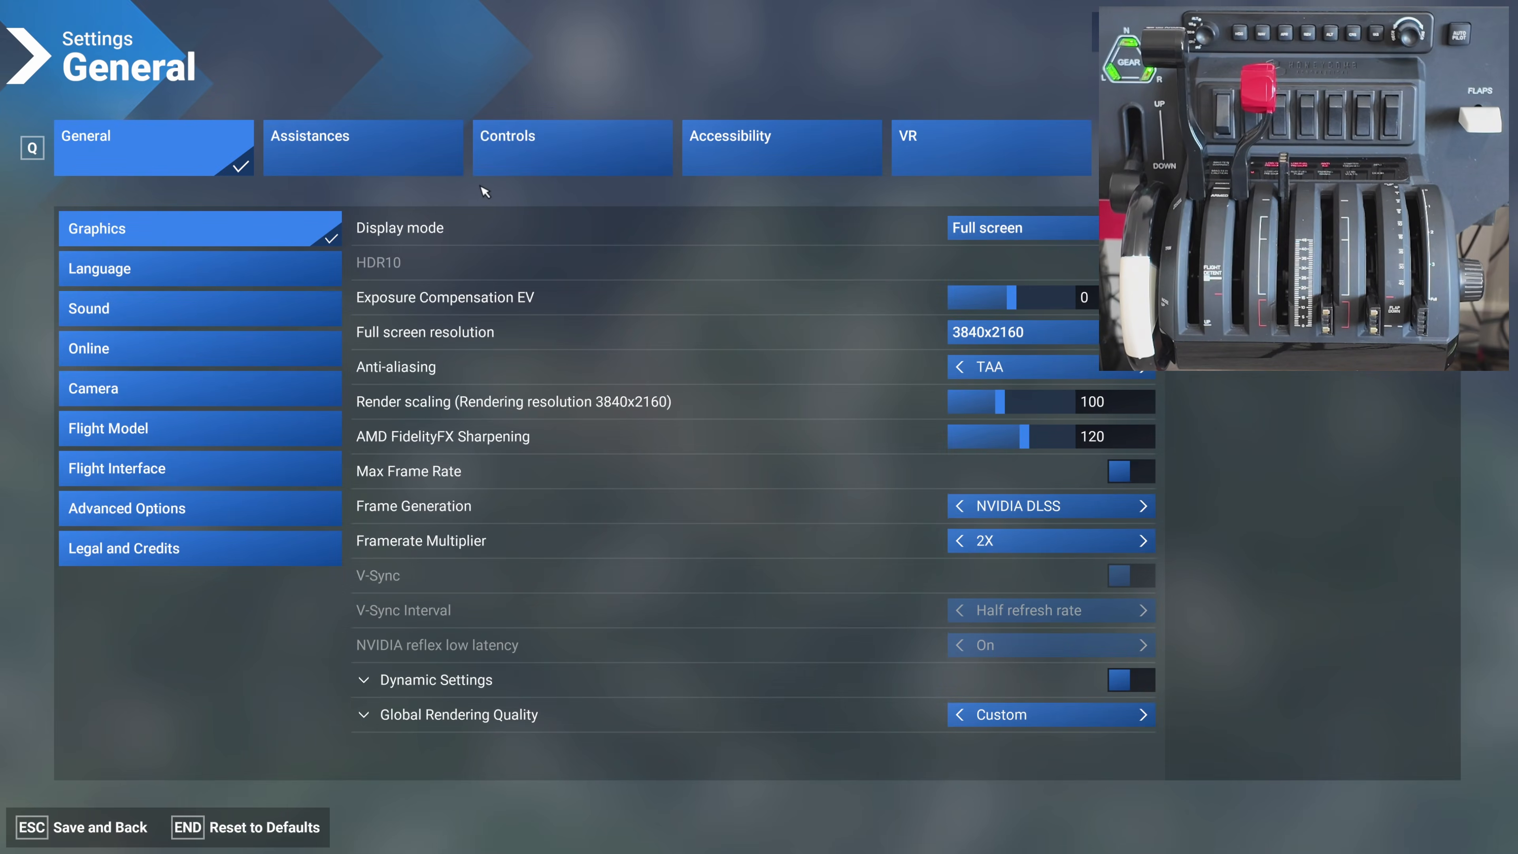
left_click(573, 147)
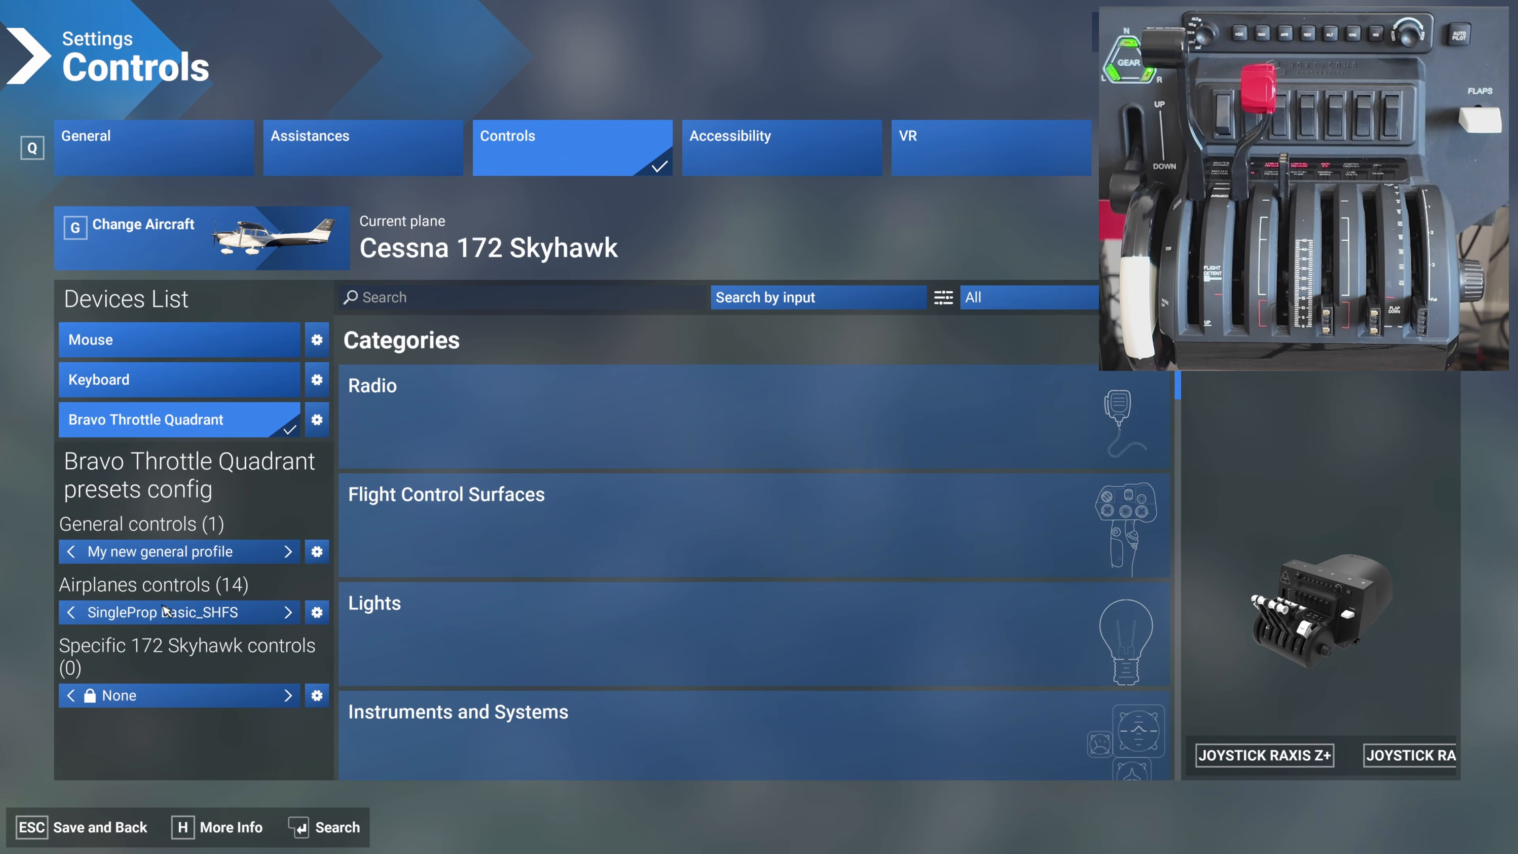
Change the current aircraft to the Textron Aviation Beechcraft Bonanza G36 by searching for "g36", and save the choice.
left_click(248, 245)
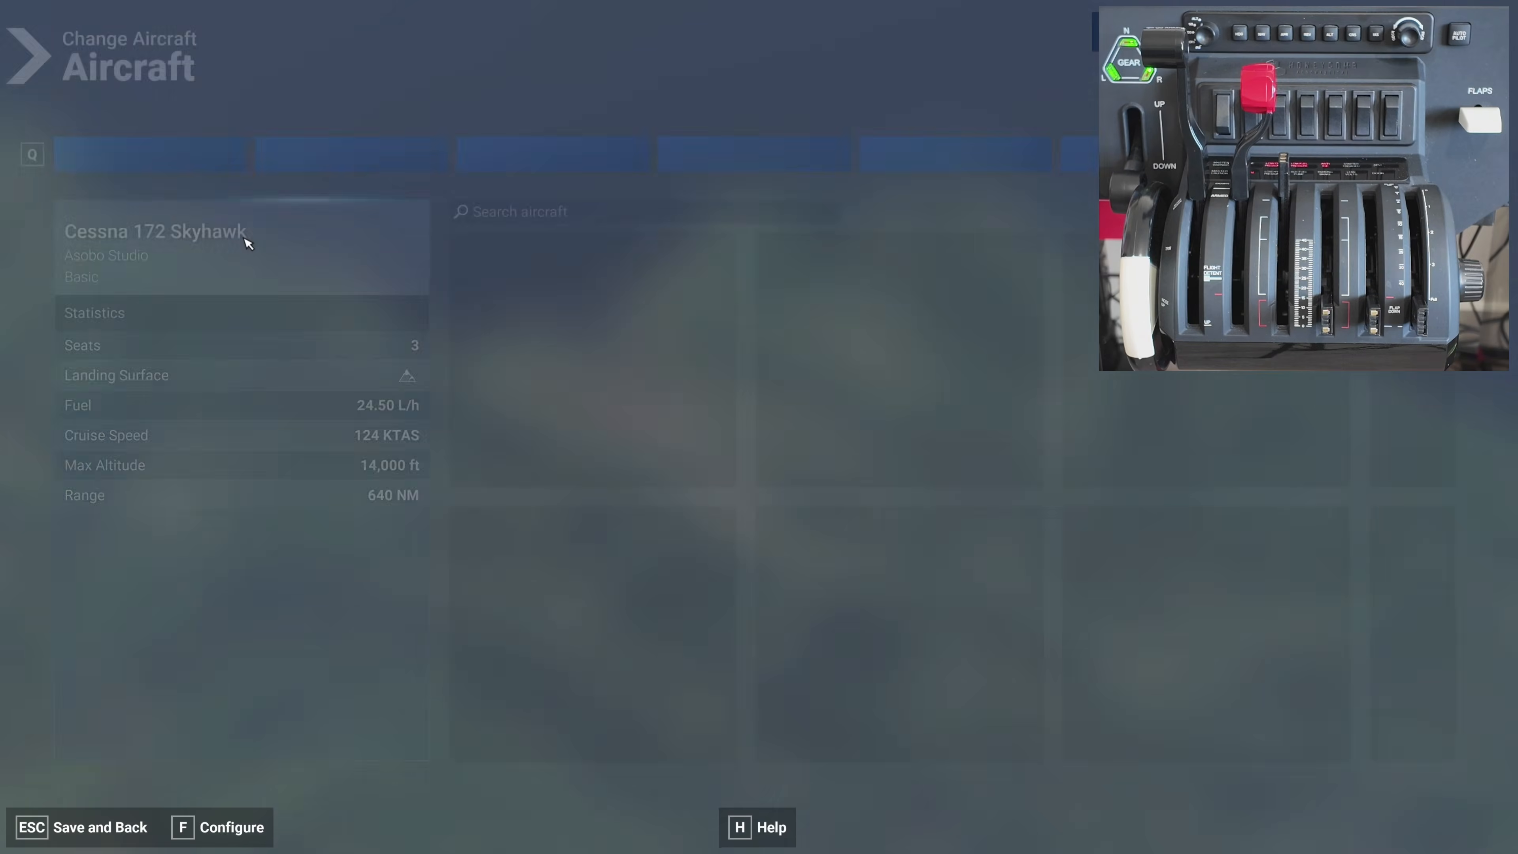
left_click(519, 212)
type("g")
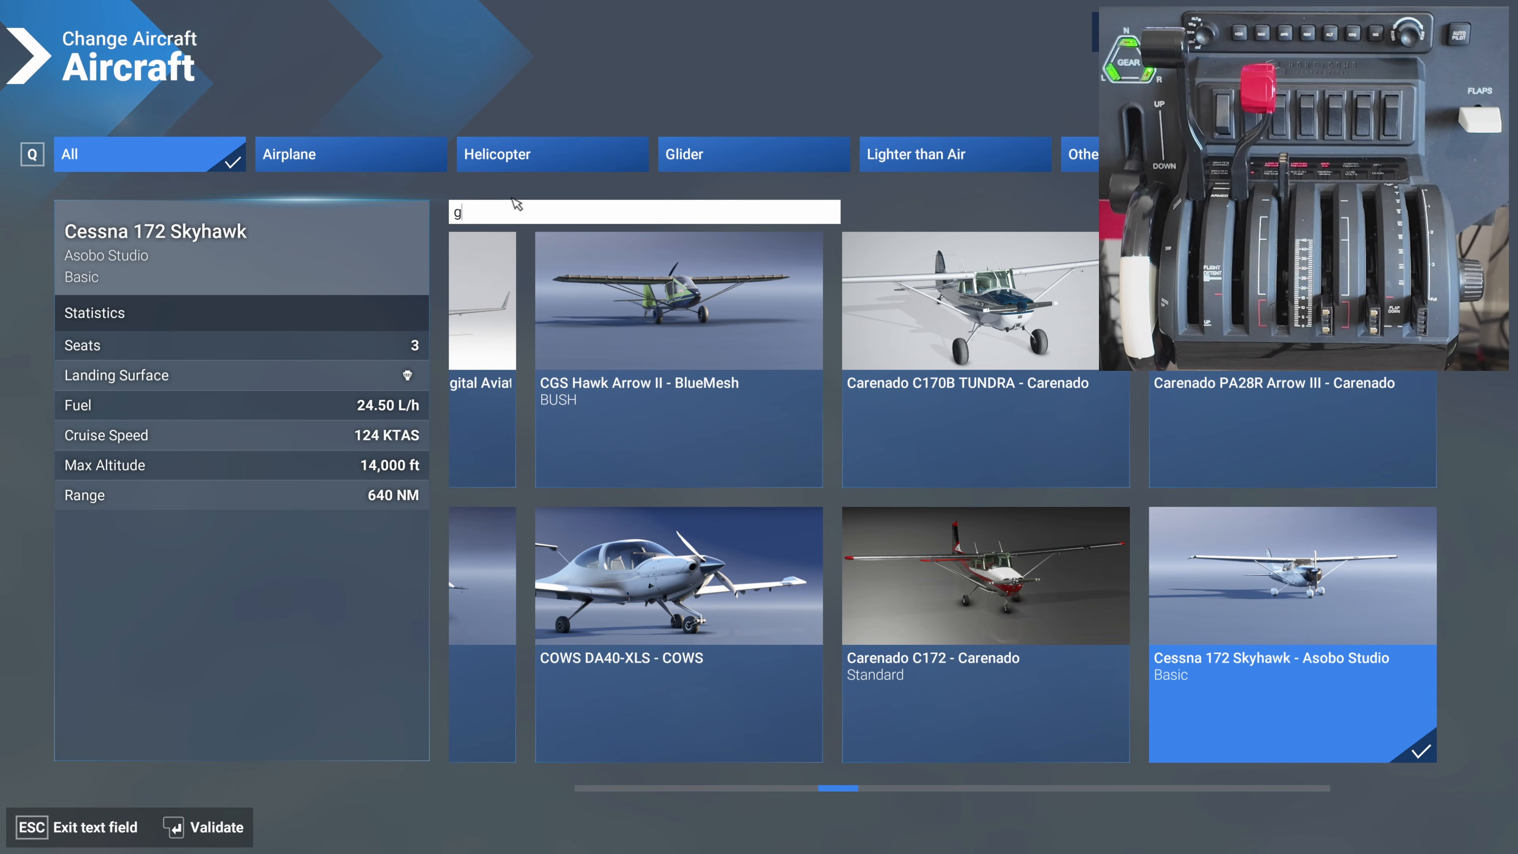
type("36")
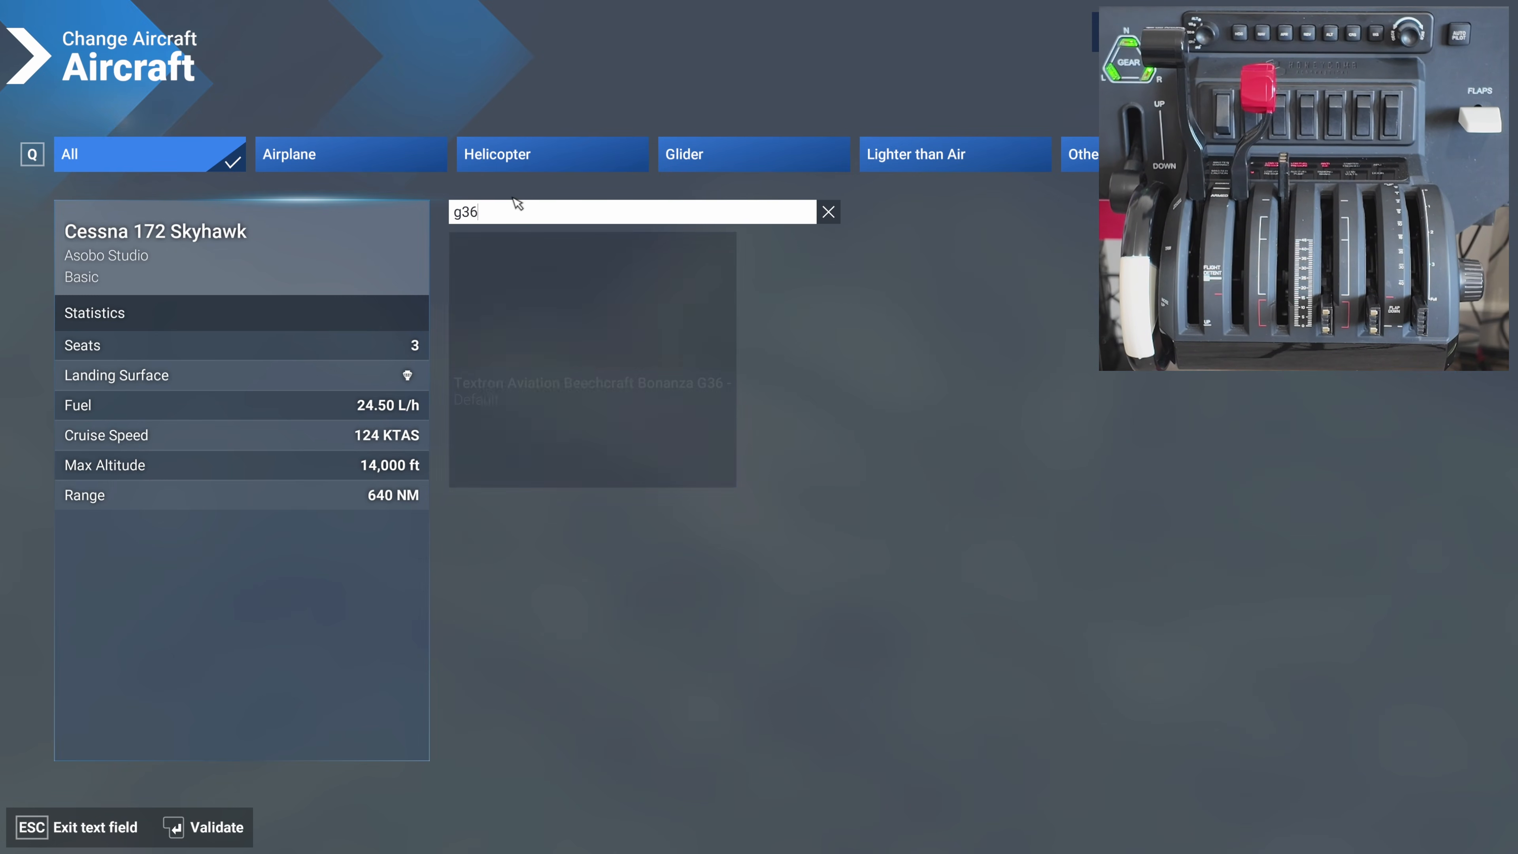
key("Return")
left_click(589, 320)
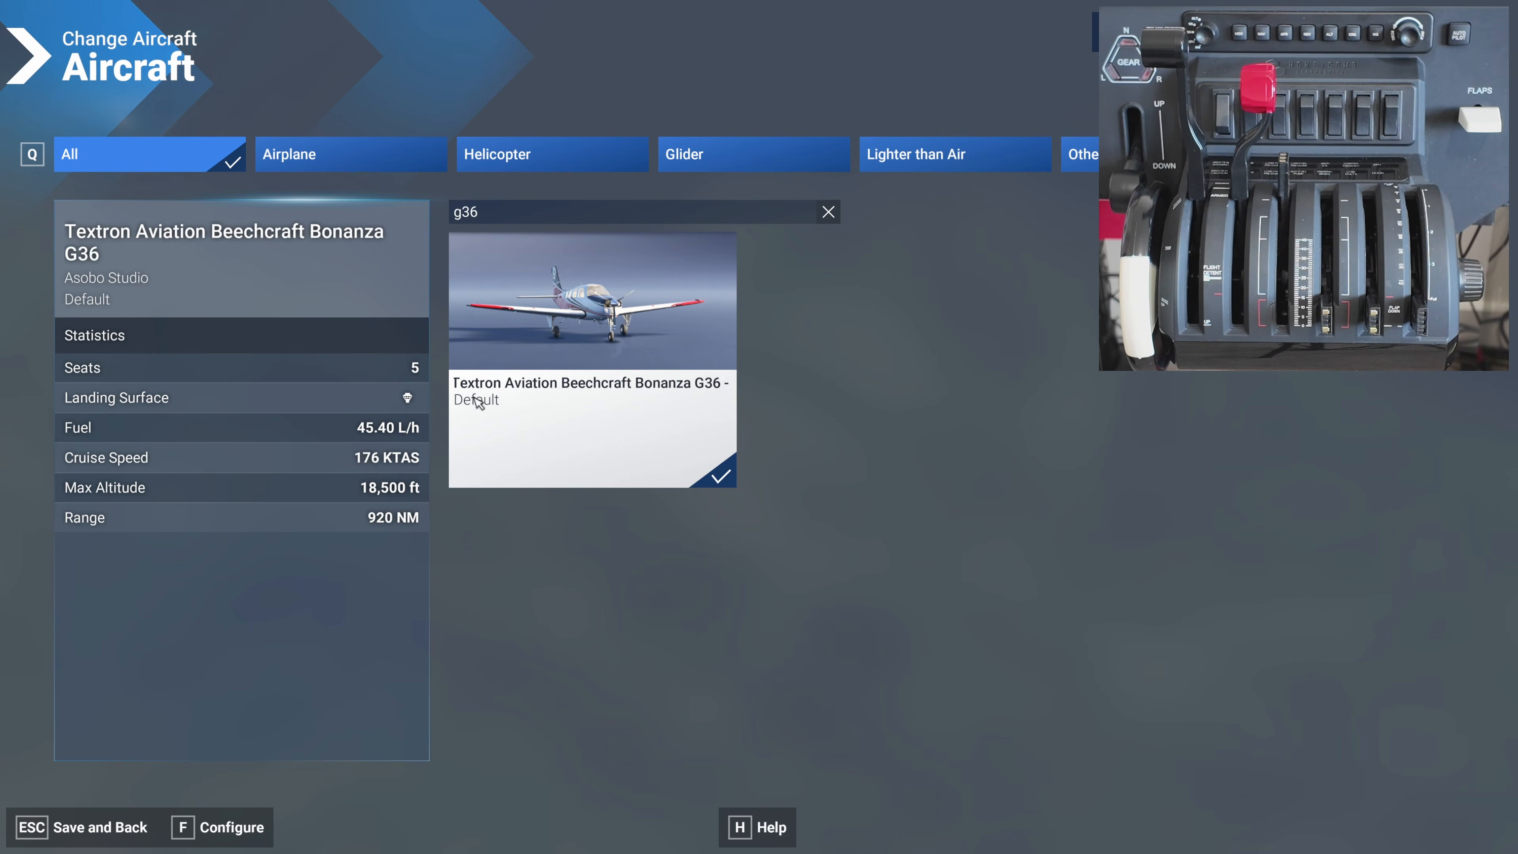
left_click(117, 830)
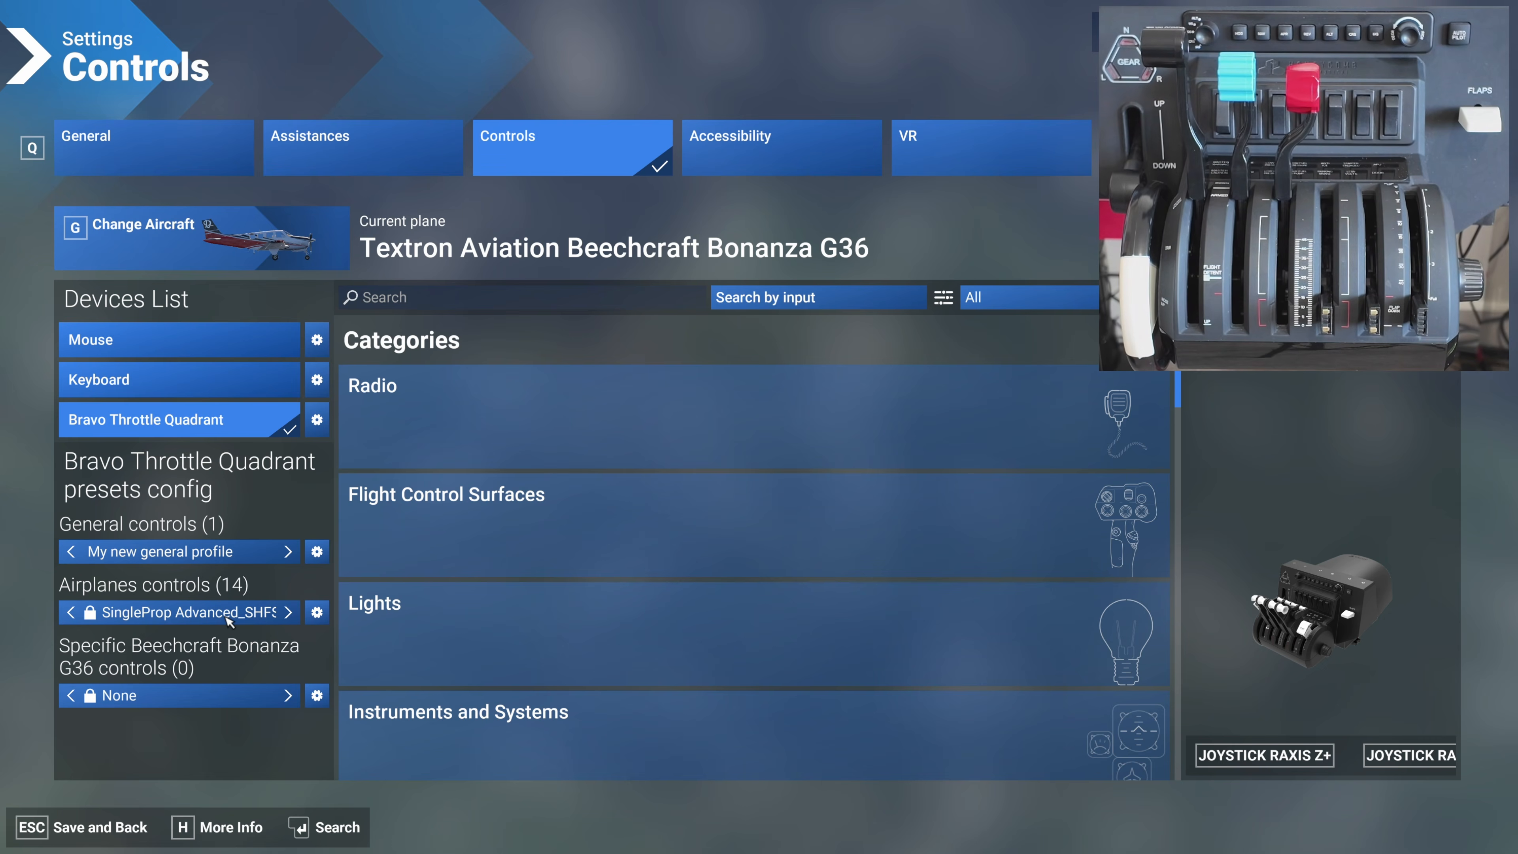
Change the current aircraft to the Textron Aviation Beechcraft Baron G58 by searching for "g58", and save the choice.
left_click(226, 259)
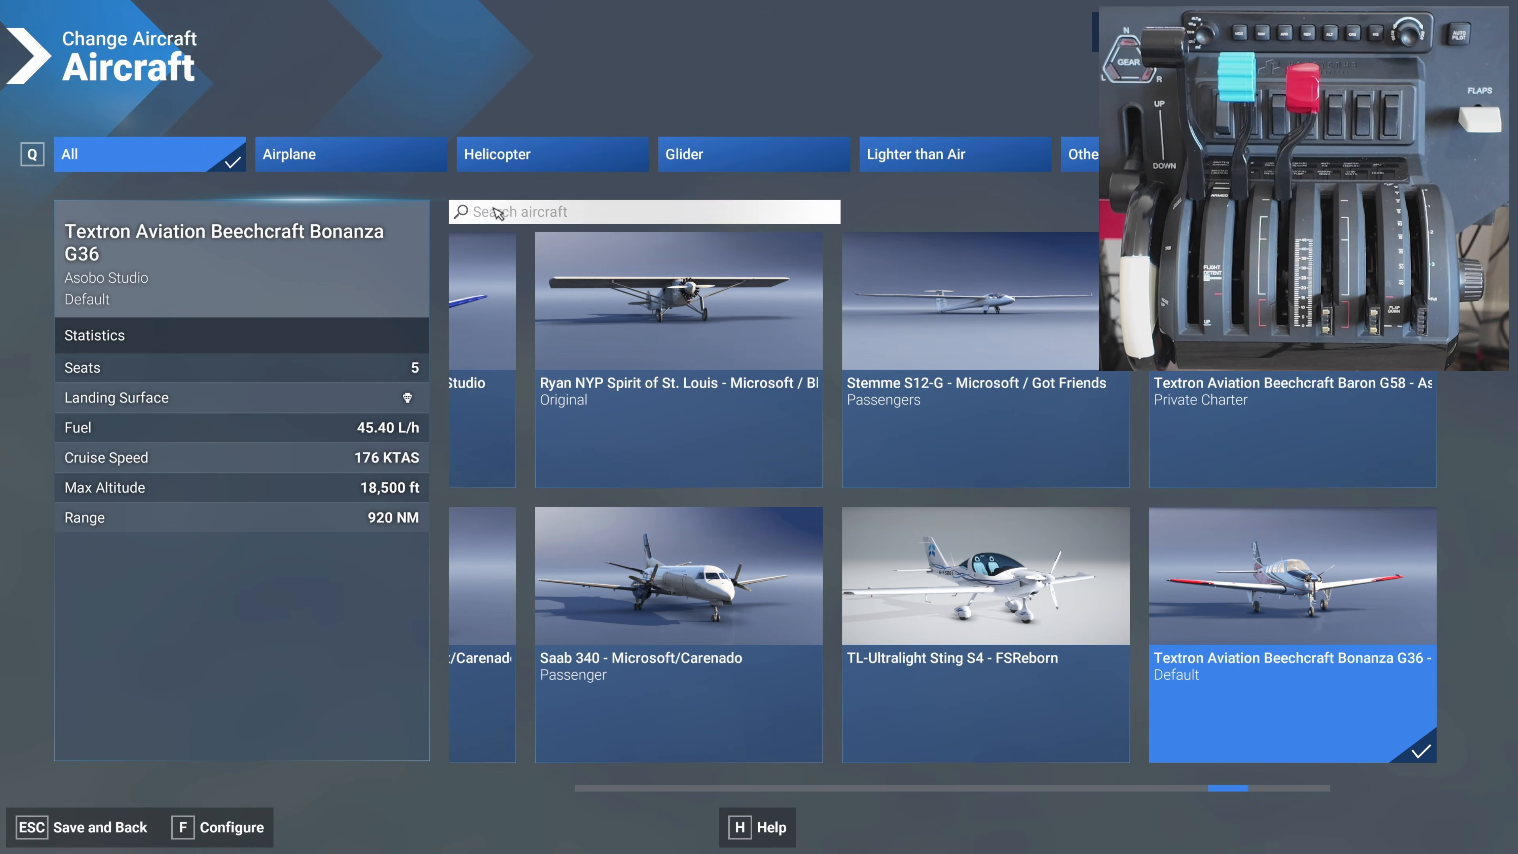
left_click(496, 211)
type("g58")
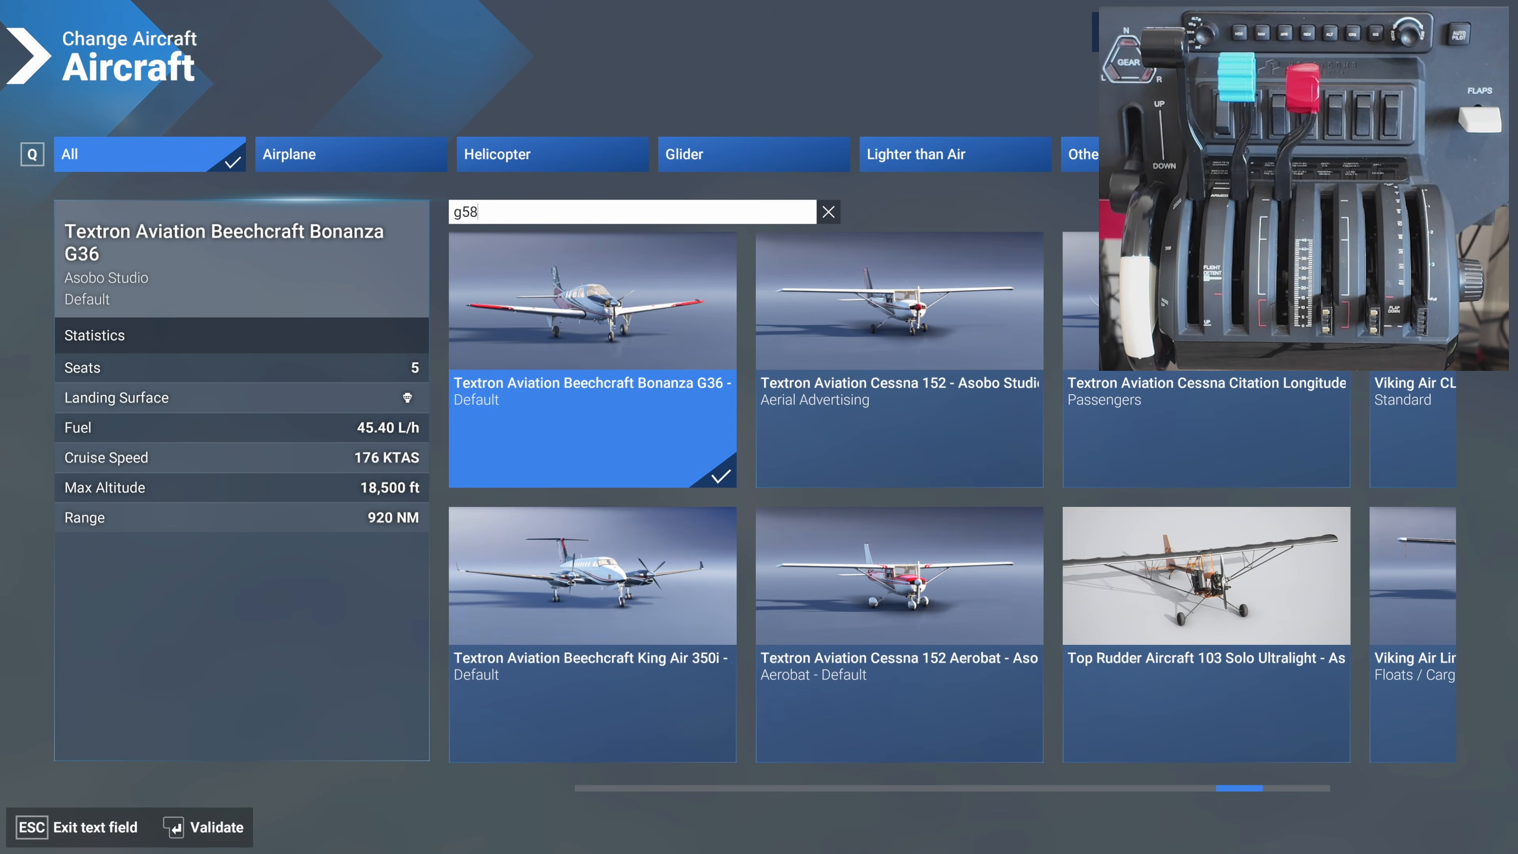
key("Return")
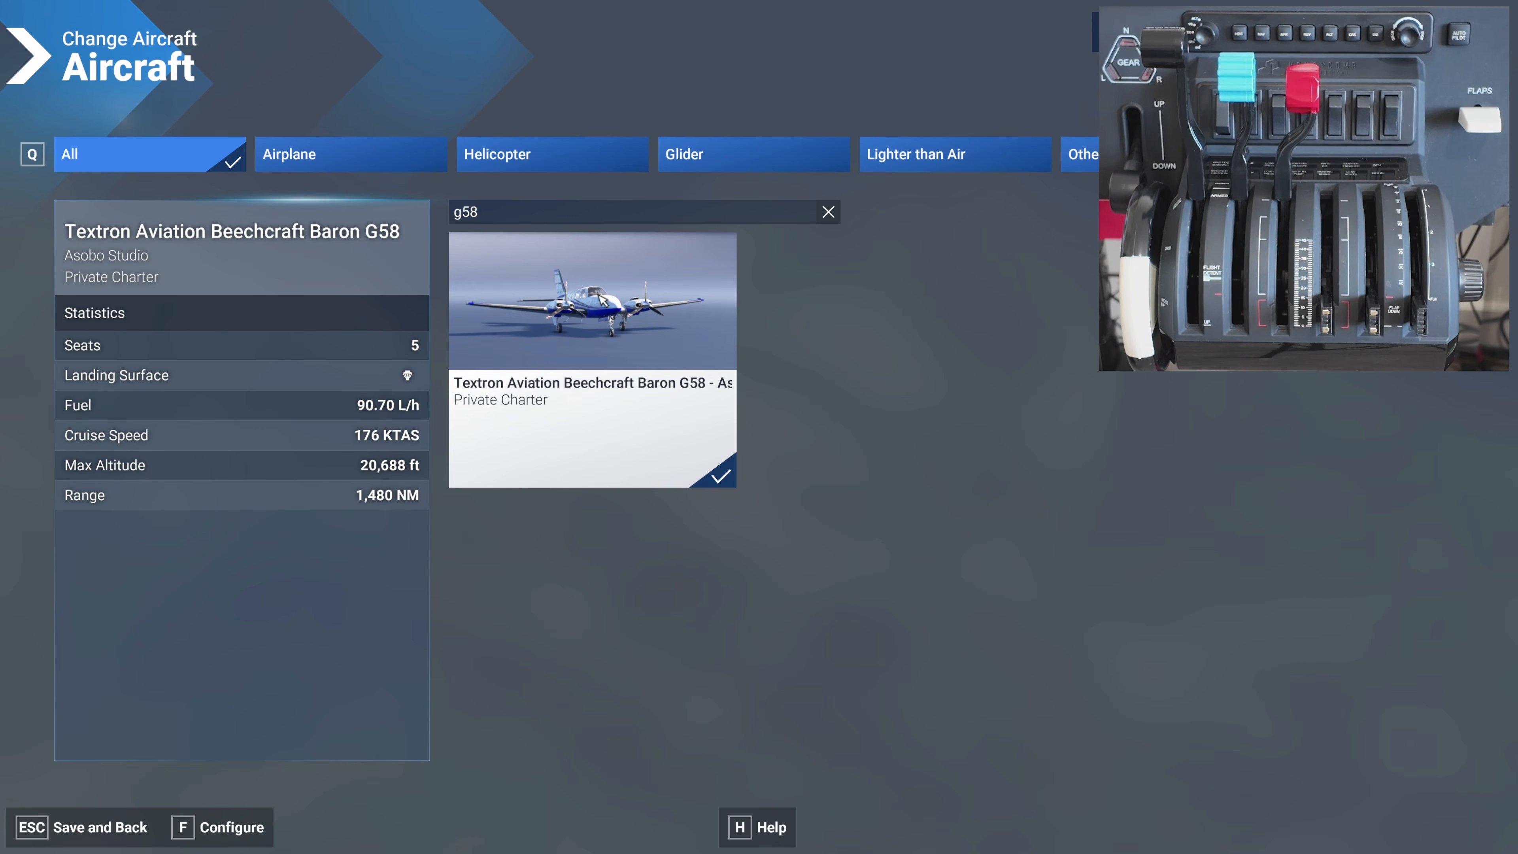
left_click(111, 837)
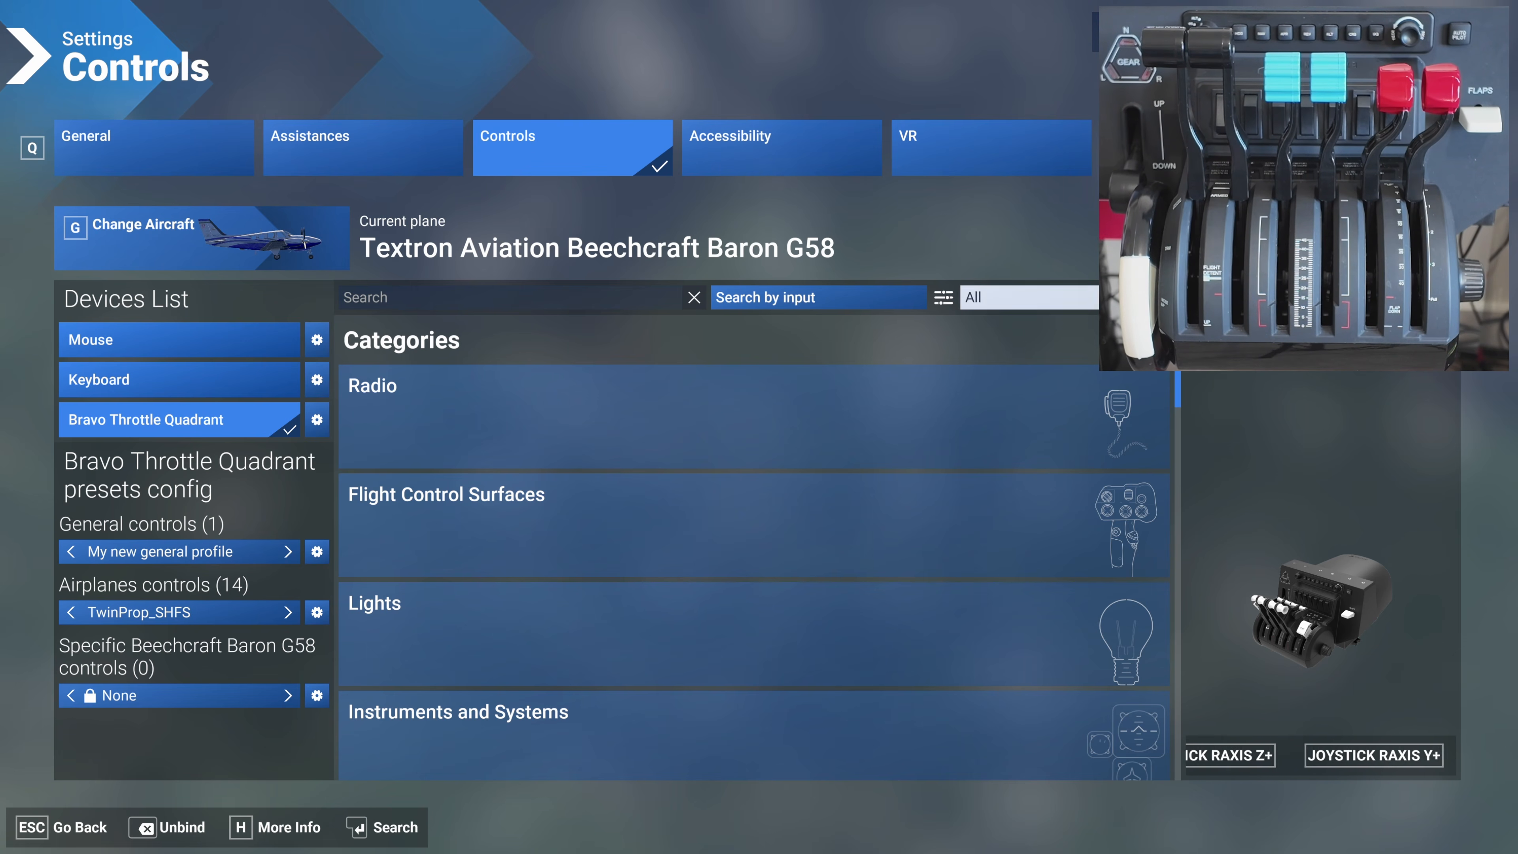
Filter the Baron G58 commands to assigned ones and search by input for Joystick LAXIS Y and Joystick Button 24.
left_click(1028, 297)
left_click(1063, 384)
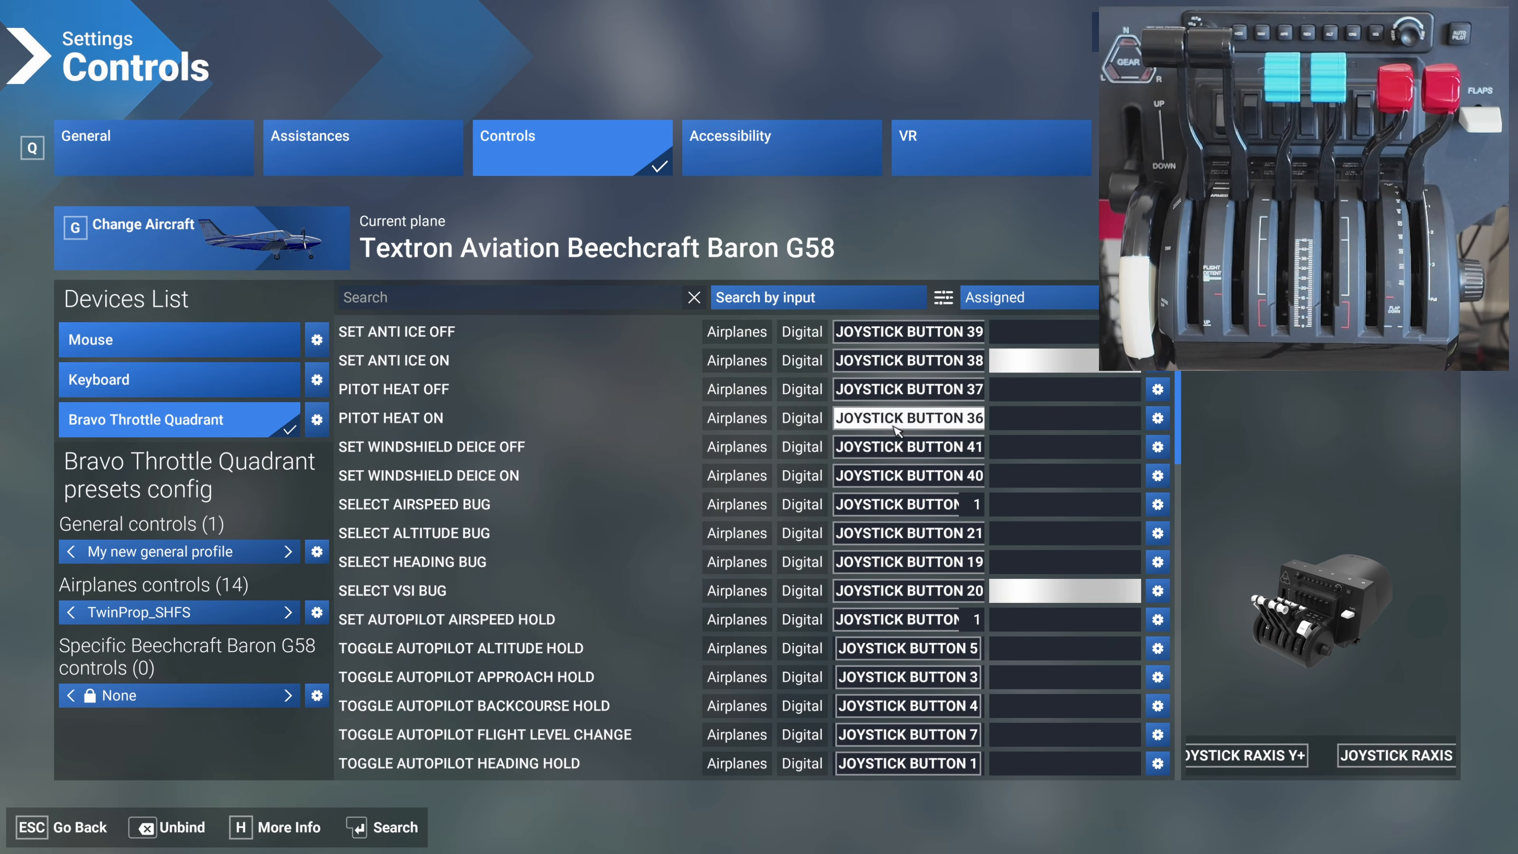
left_click(591, 306)
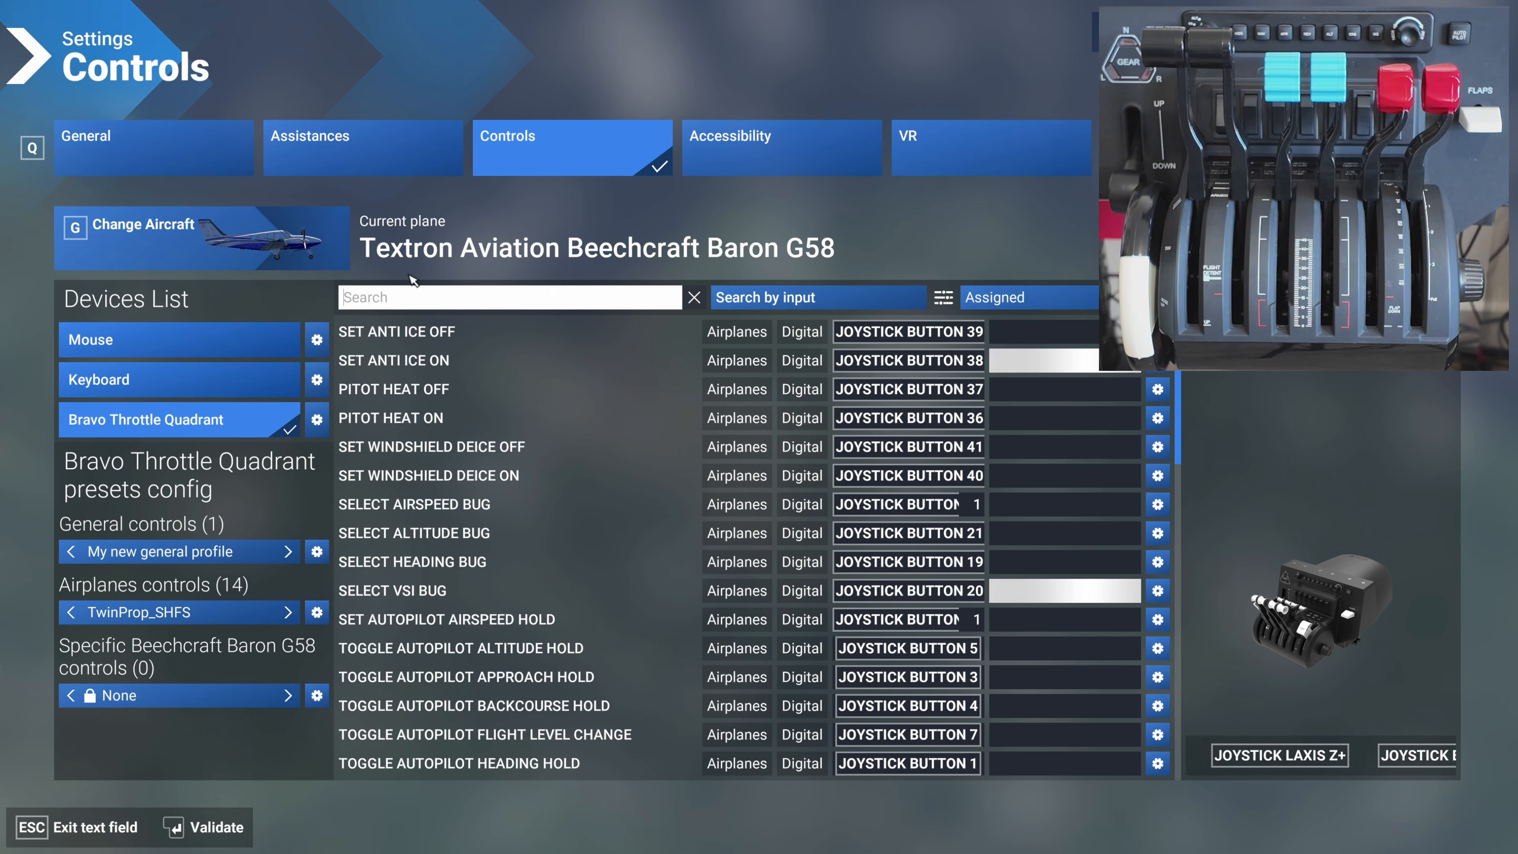
left_click(772, 299)
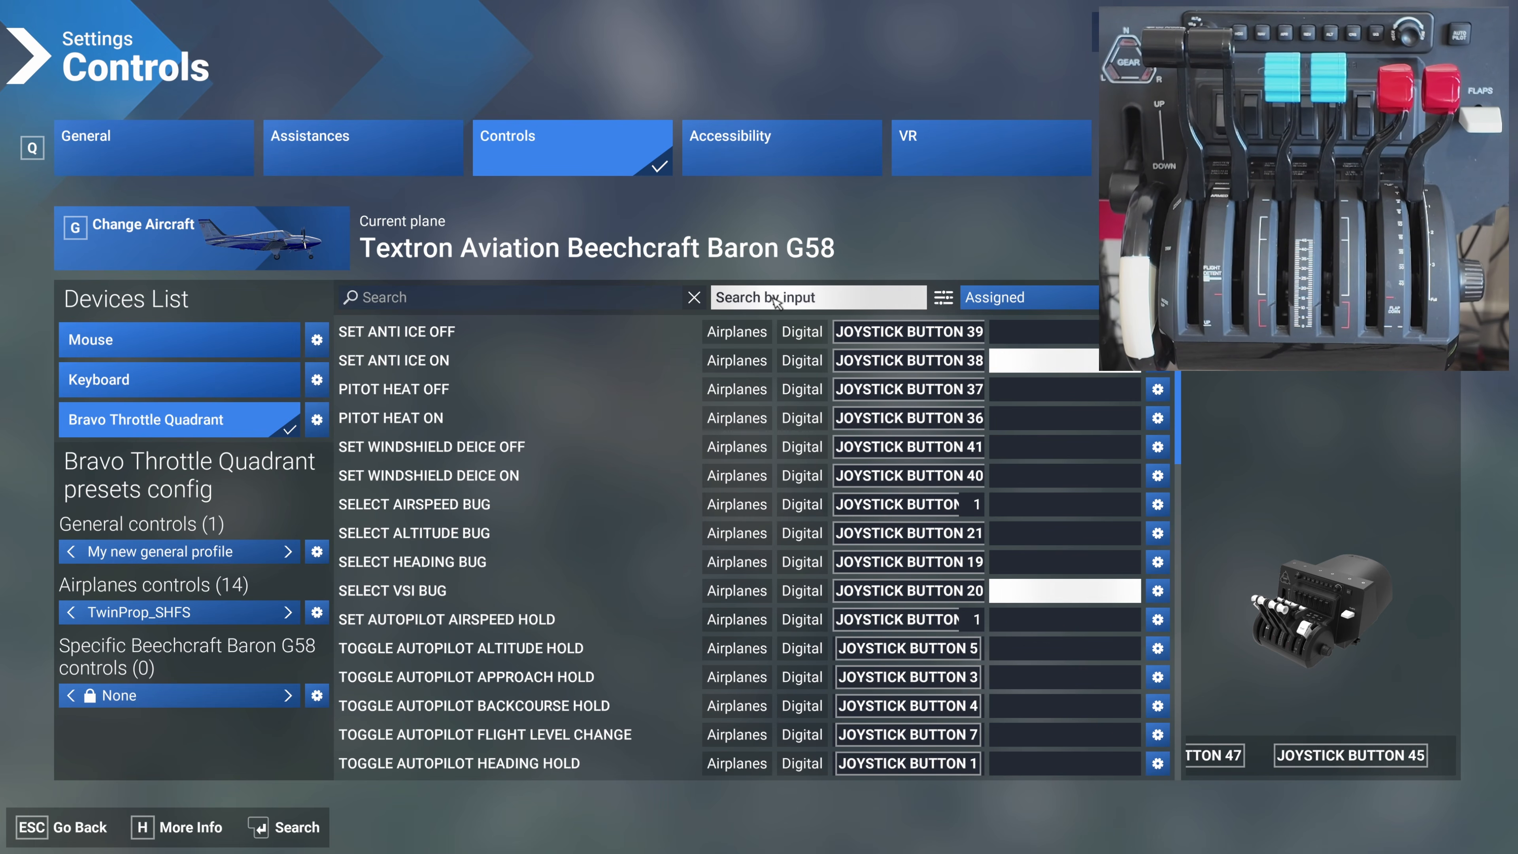
left_click(774, 301)
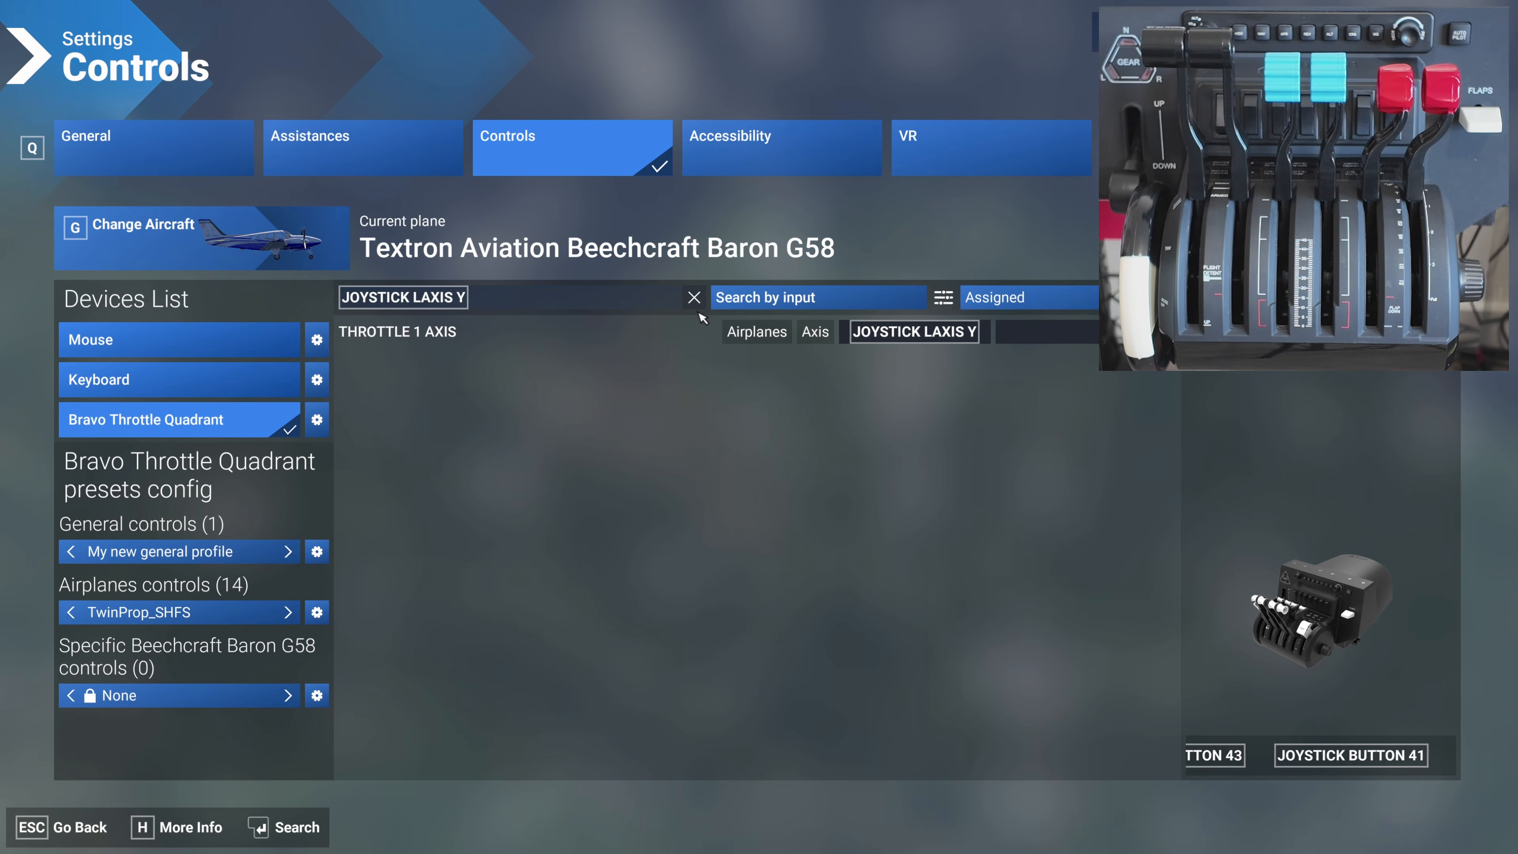
left_click(694, 297)
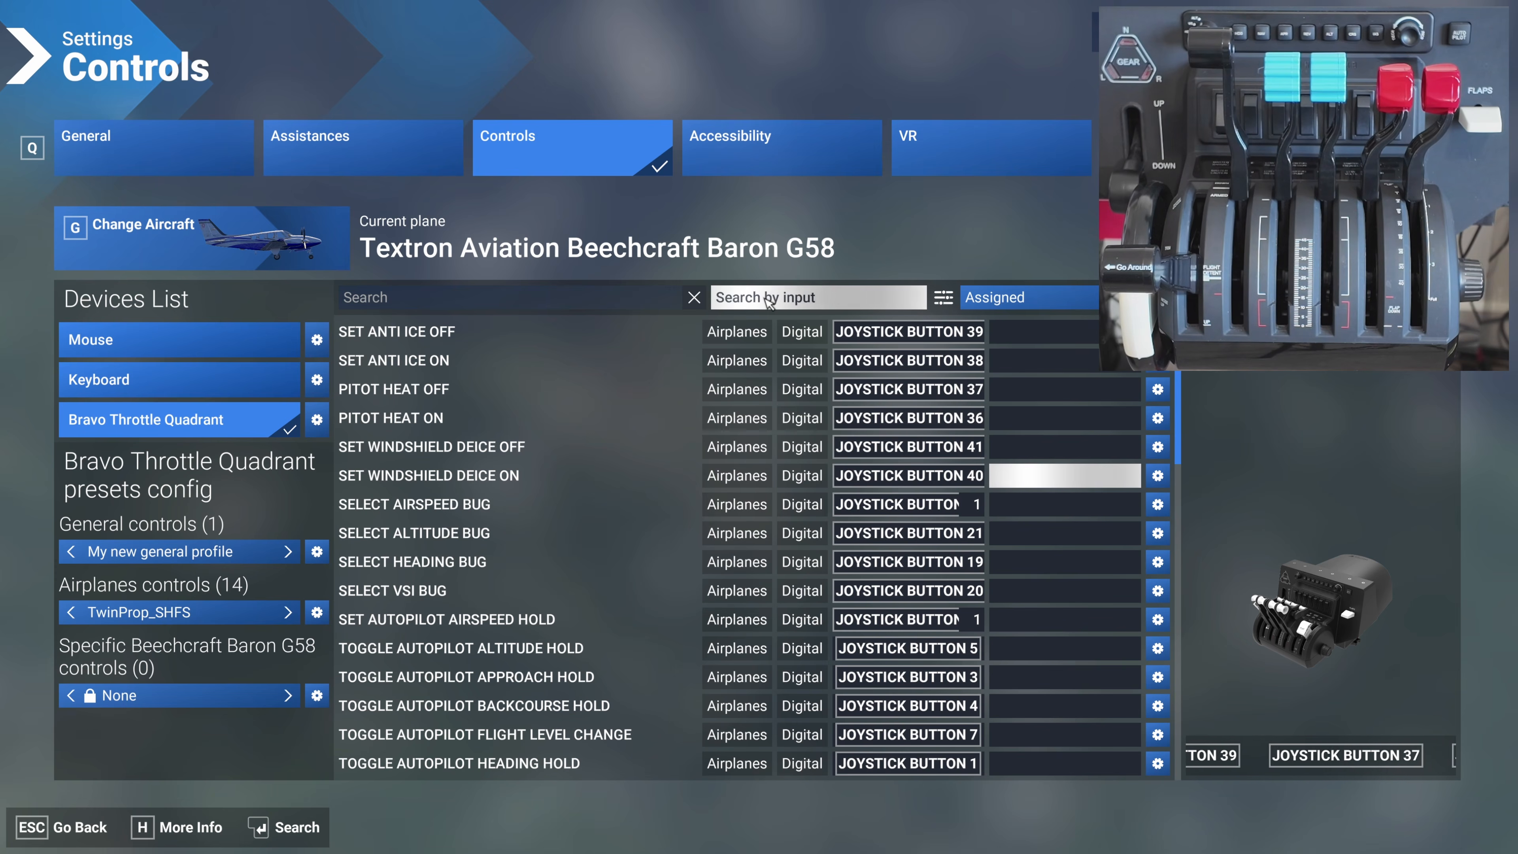
left_click(769, 299)
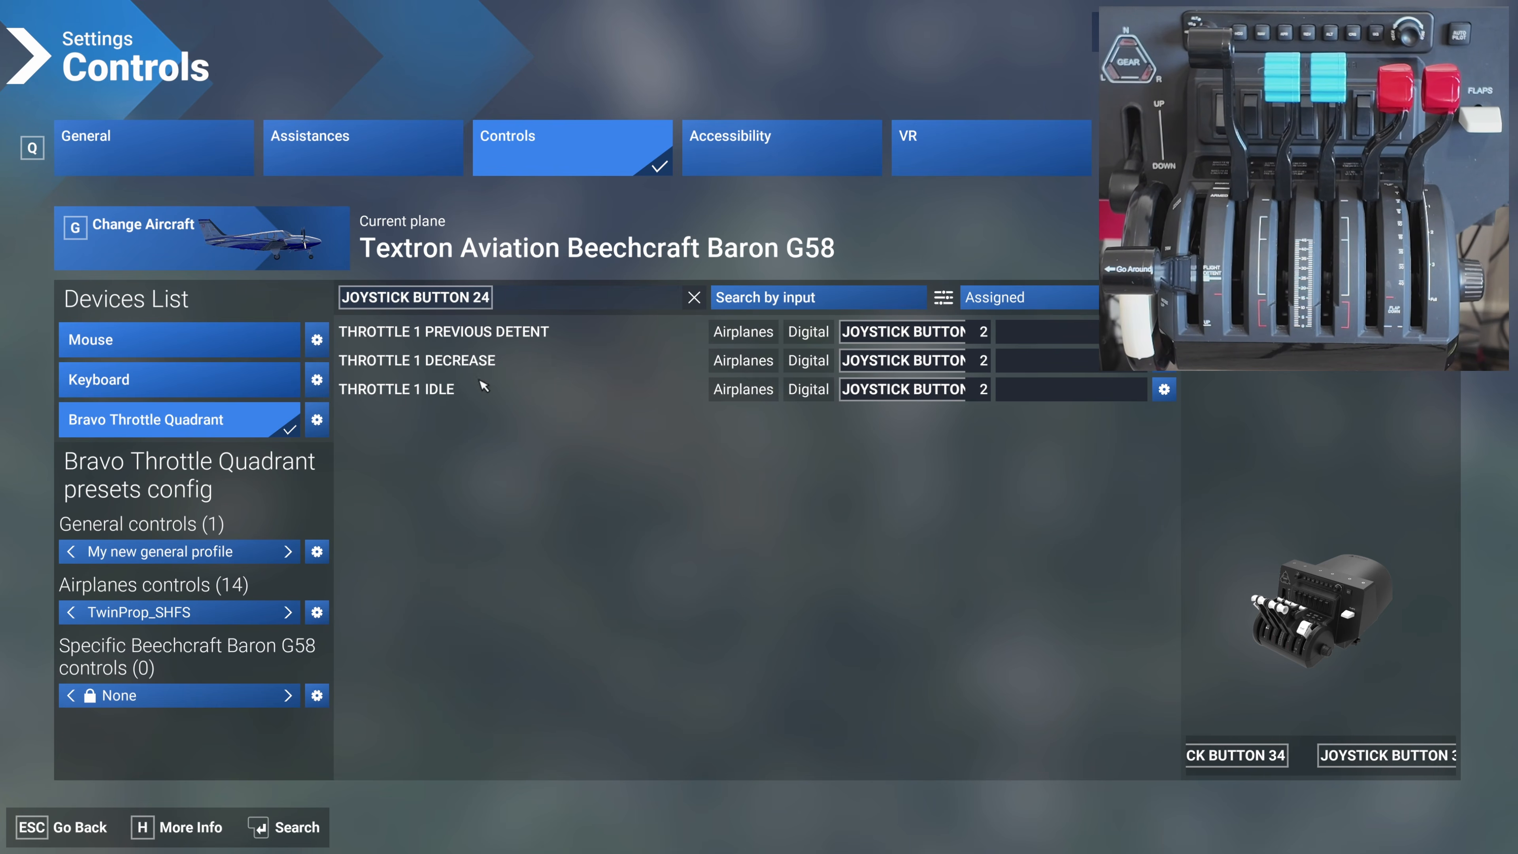
Replace the input search with a search for "throttle" and review the action settings of THROTTLE 1 IDLE.
left_click(694, 298)
left_click(521, 299)
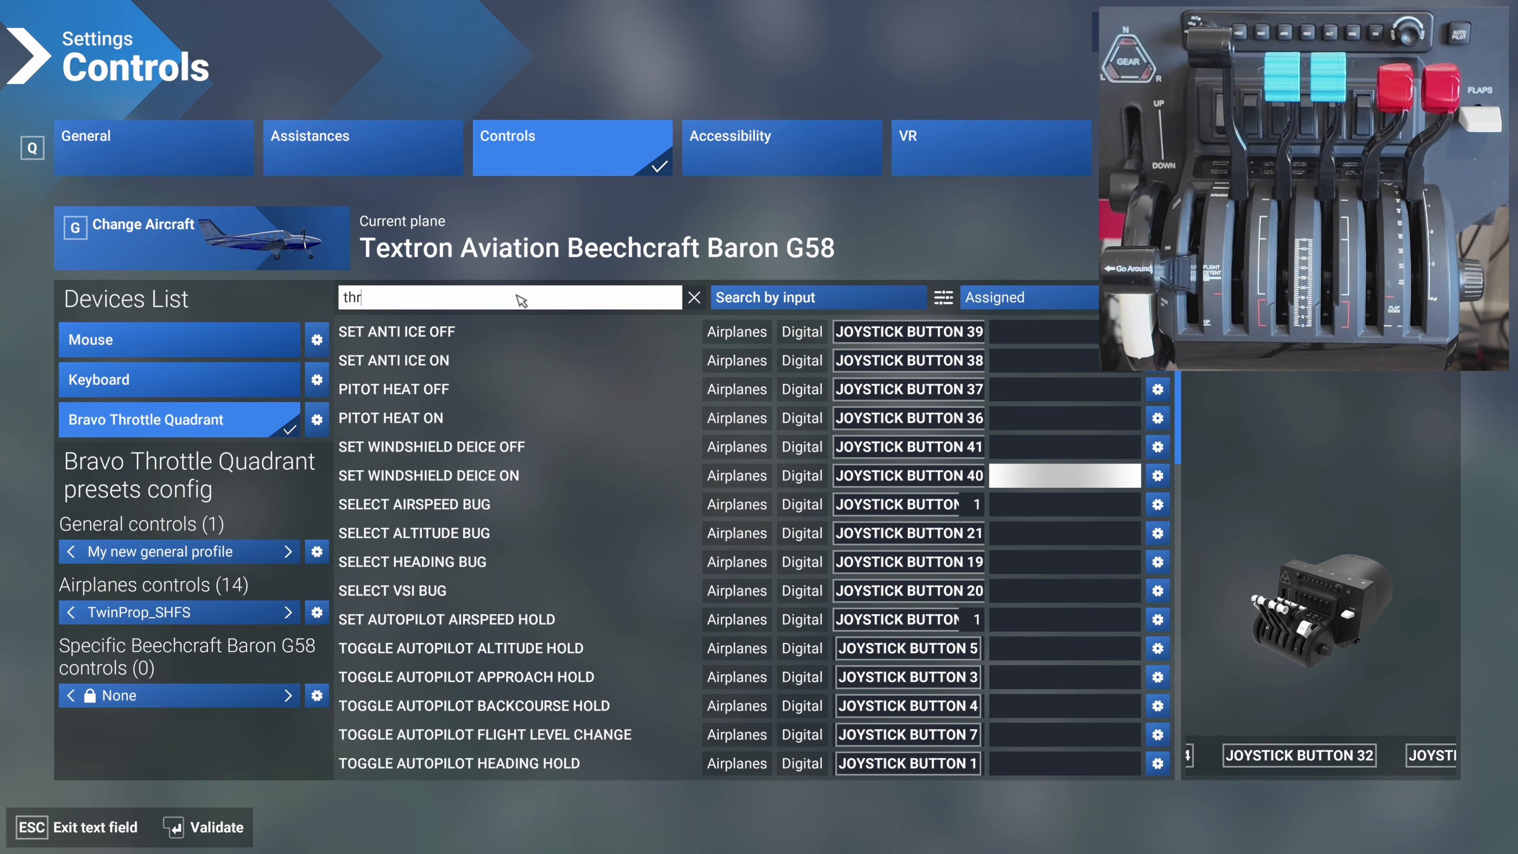
type("throttle")
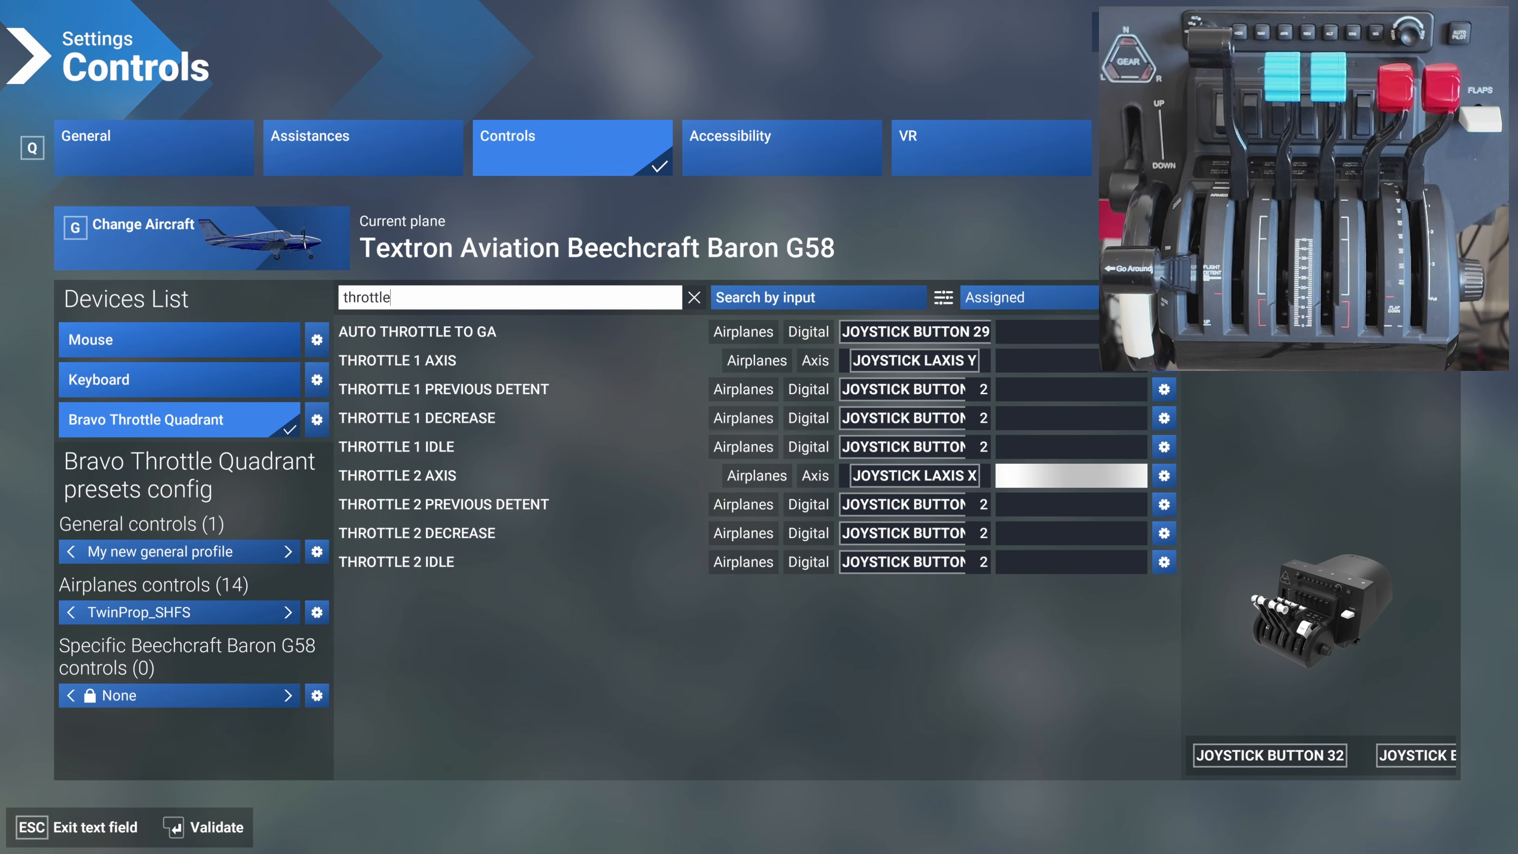
key("Return")
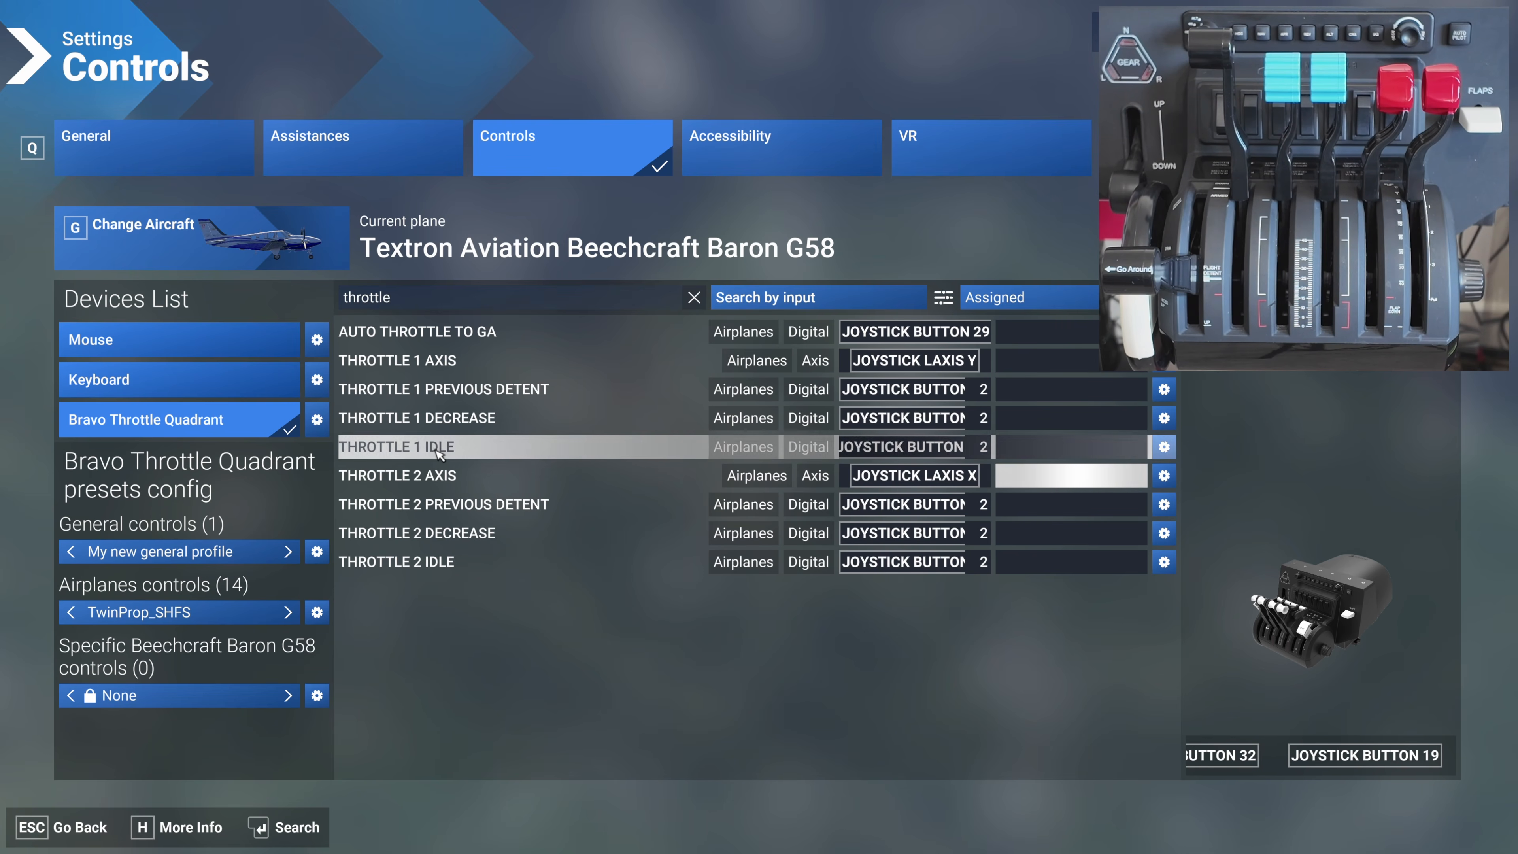
left_click(1162, 448)
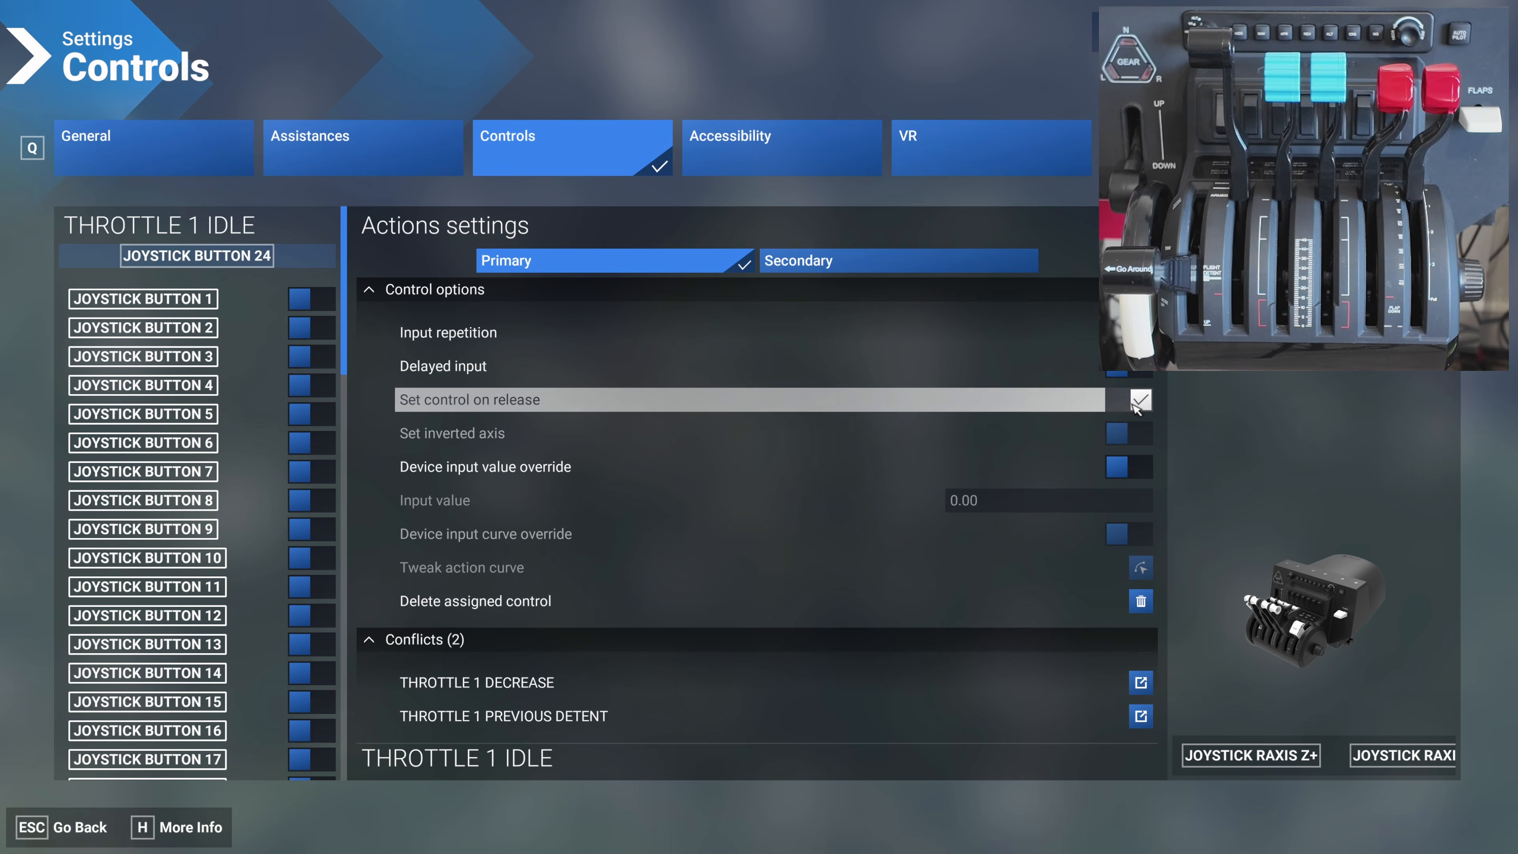
left_click(77, 827)
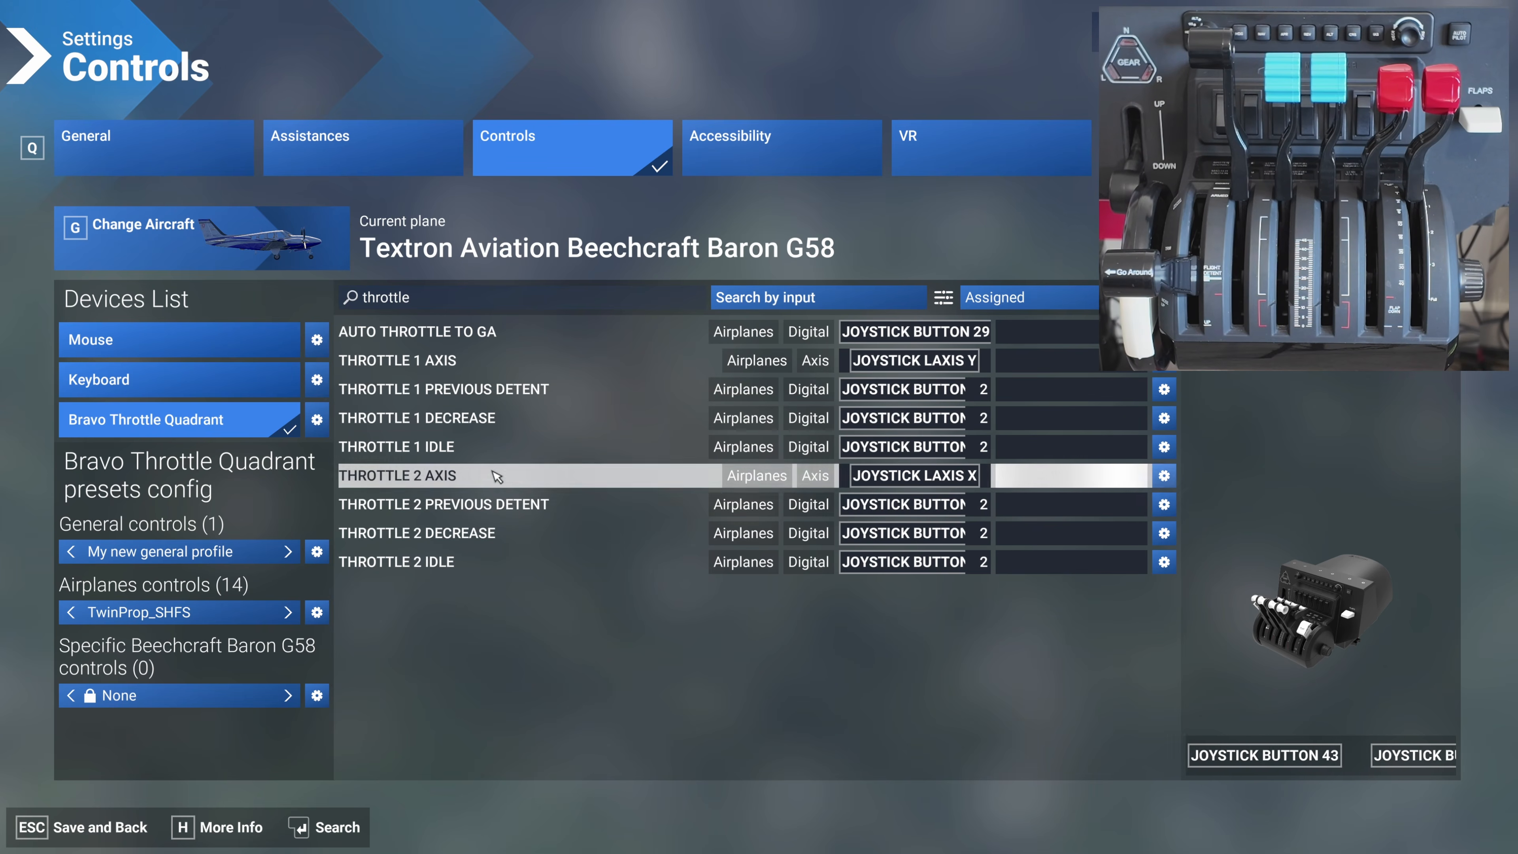
Search the assigned Baron G58 commands for "prop" to review the propeller bindings.
left_click(459, 301)
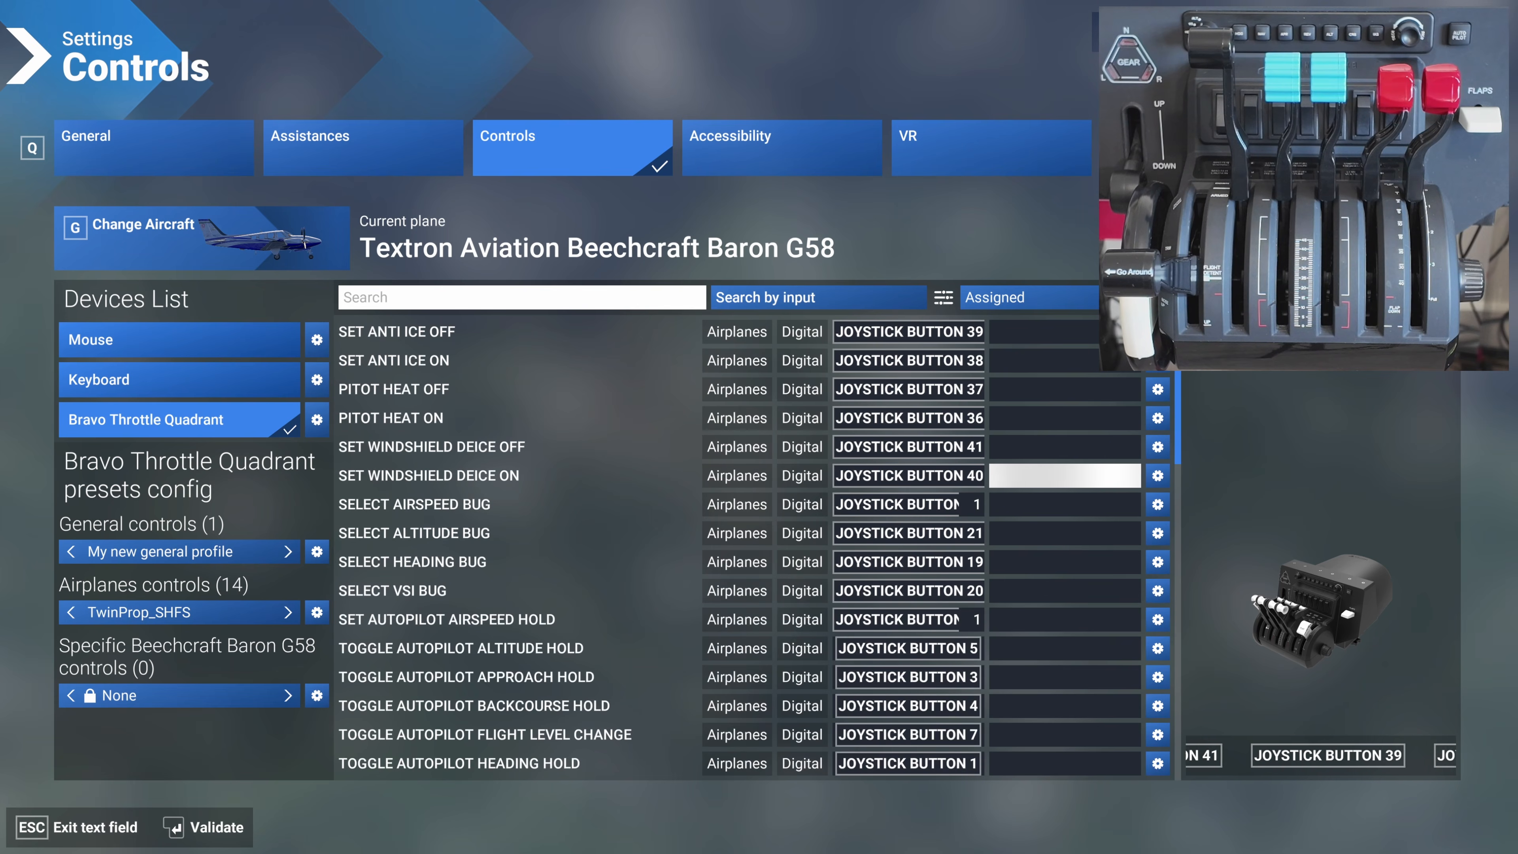
type("prop")
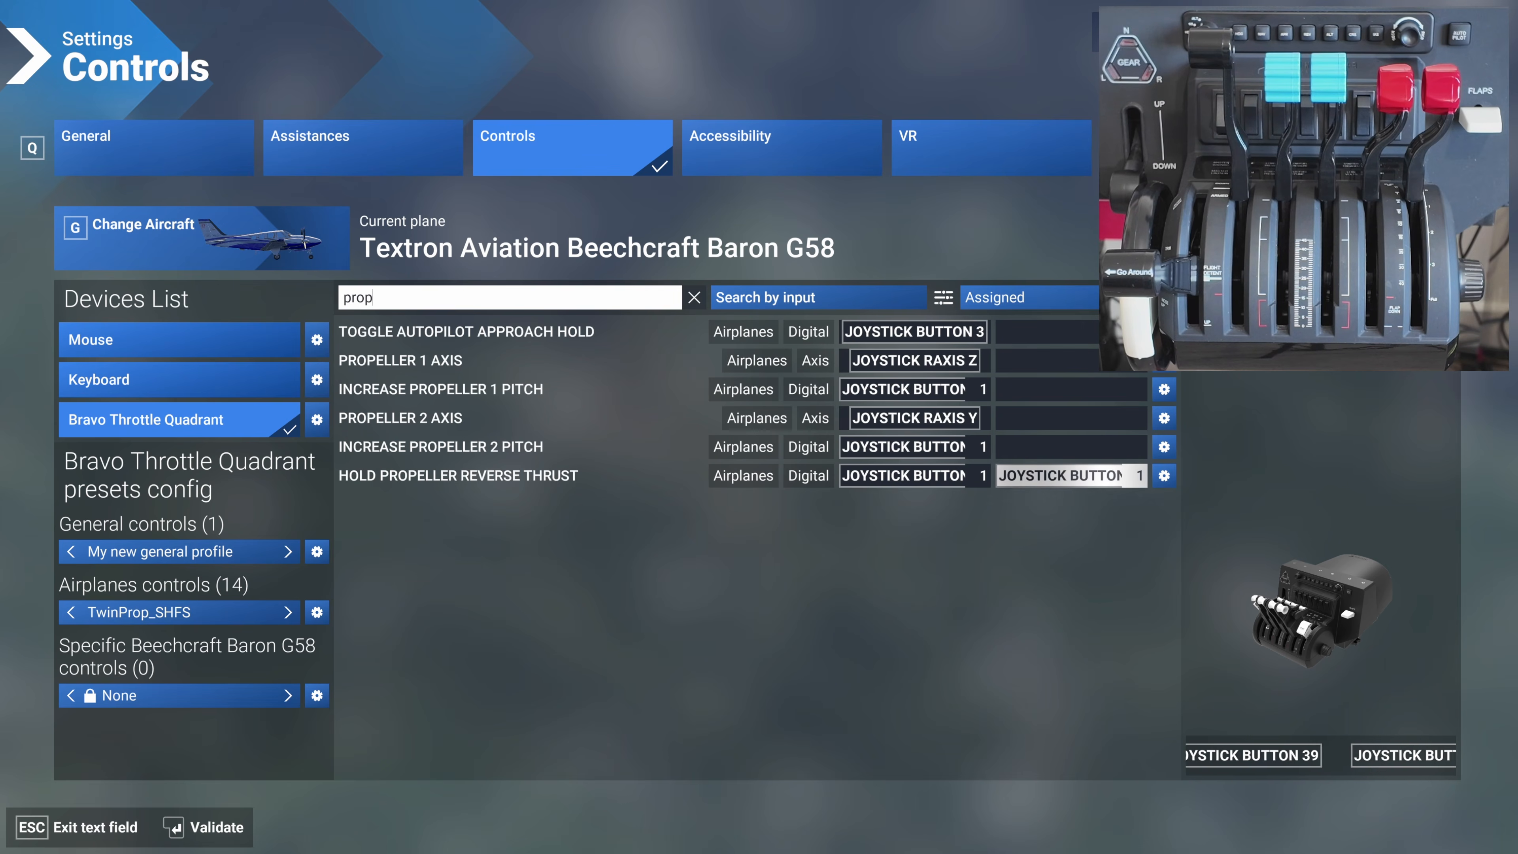
key("Return")
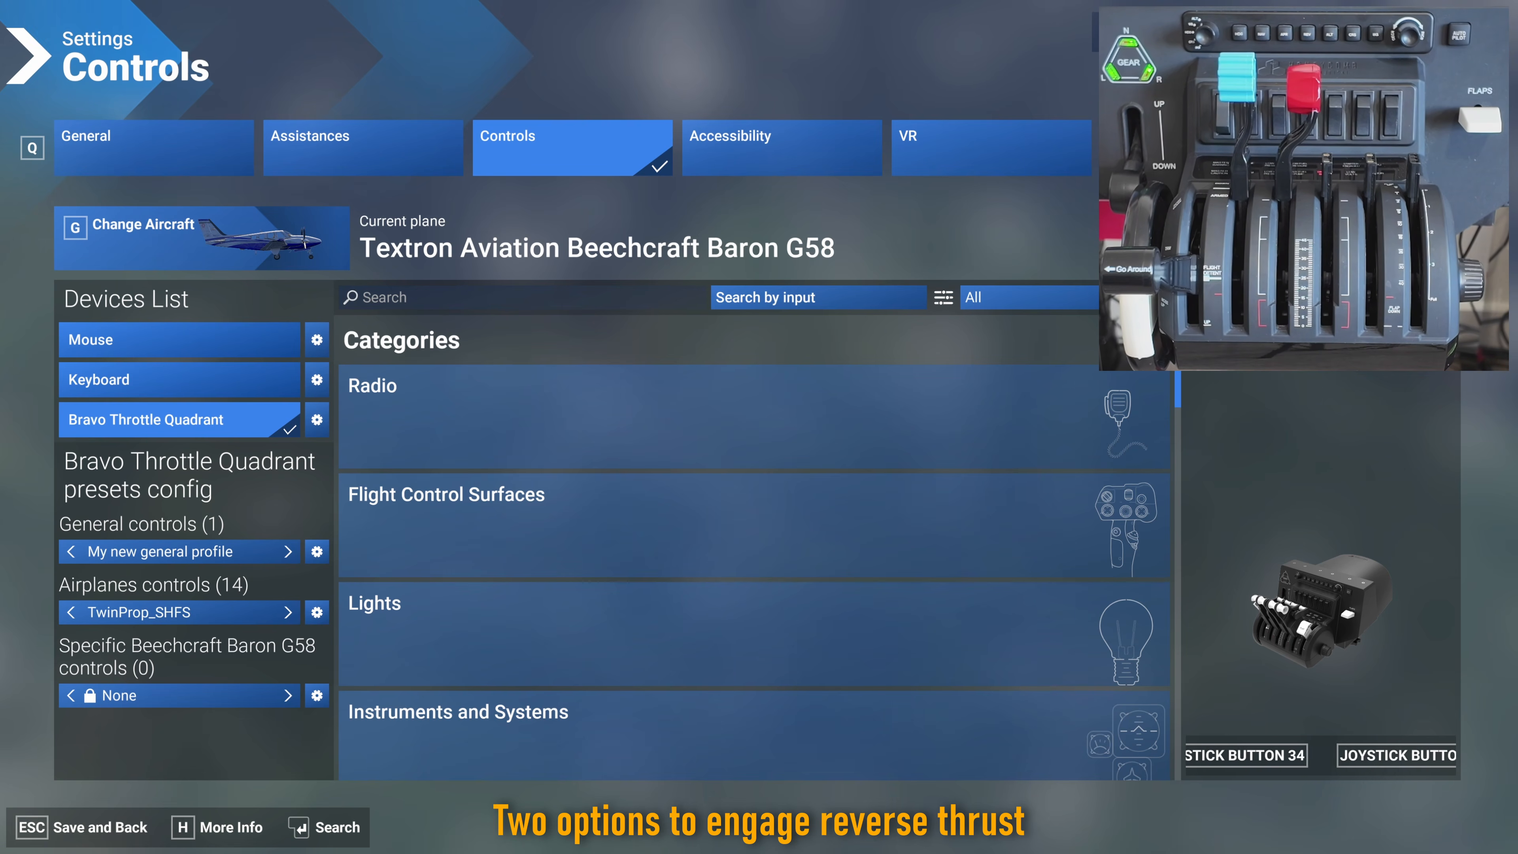
Change the current aircraft to a Cessna by searching for "cess", and save the choice.
left_click(297, 265)
left_click(484, 215)
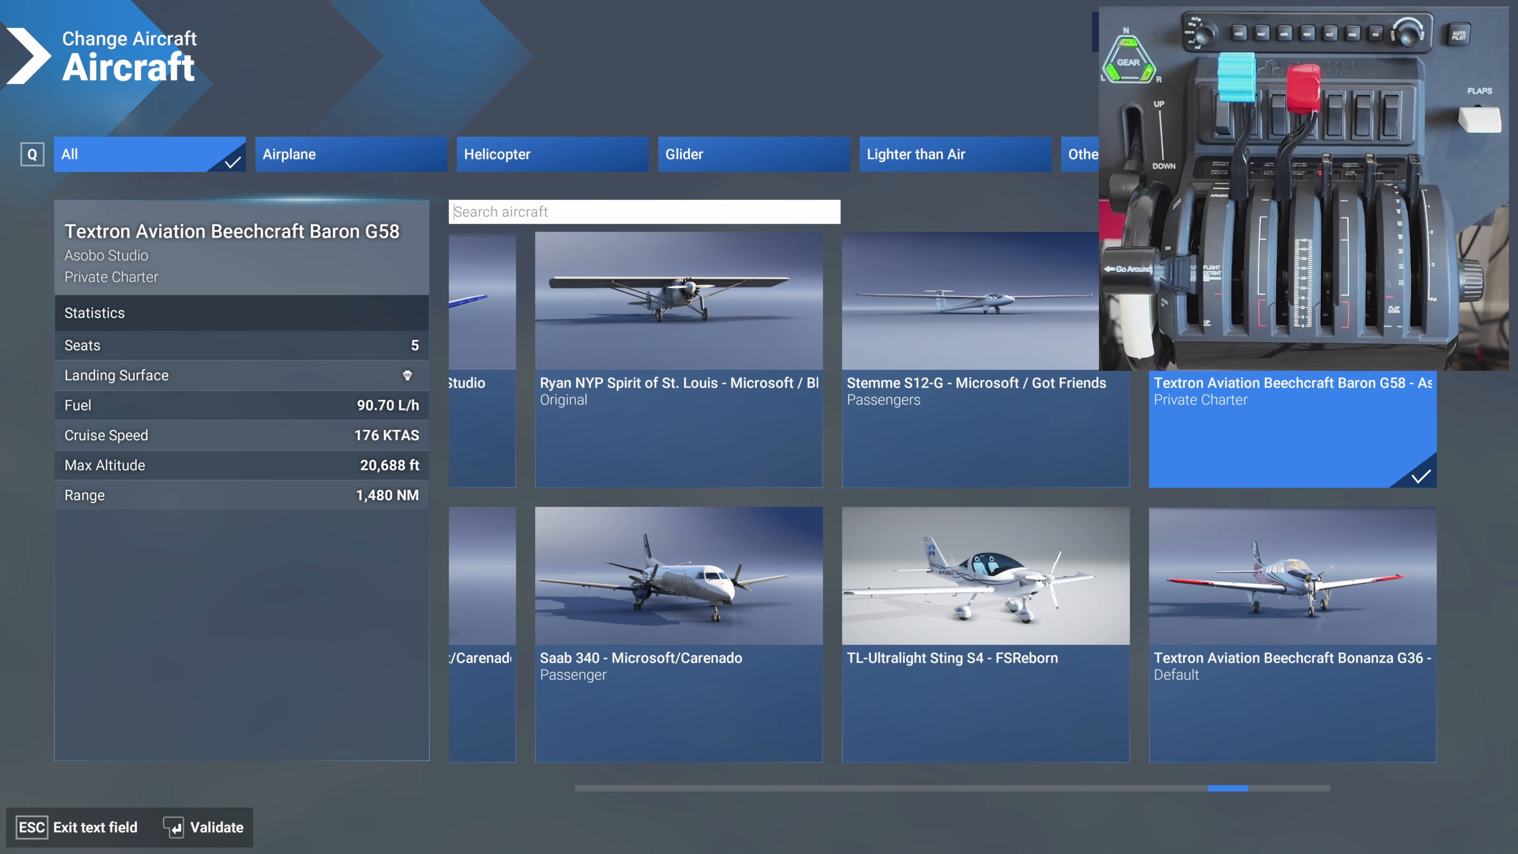
type("cess")
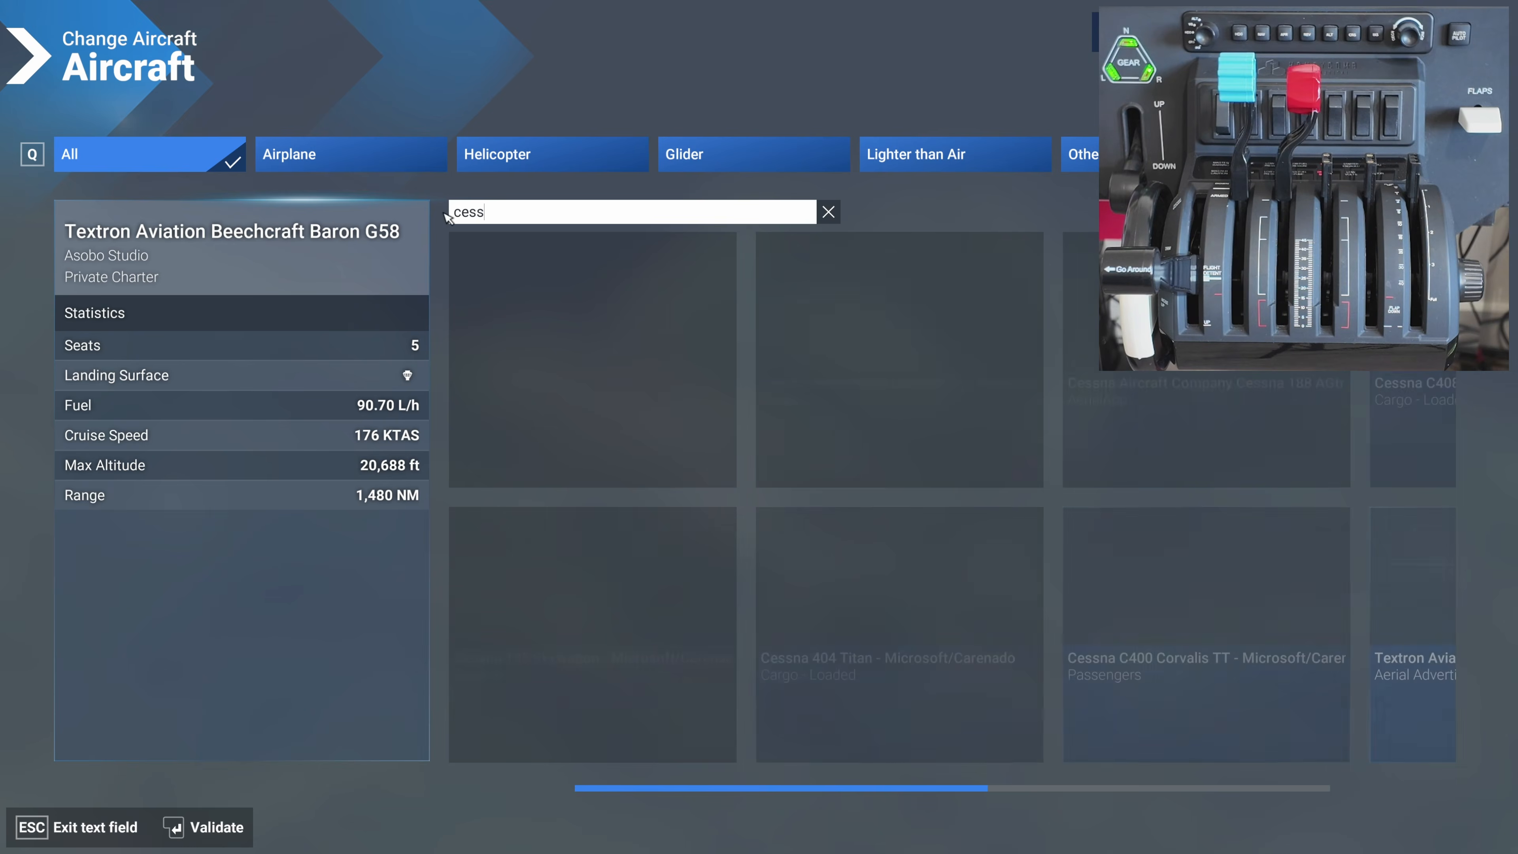
key("Return")
left_click(878, 313)
left_click(105, 826)
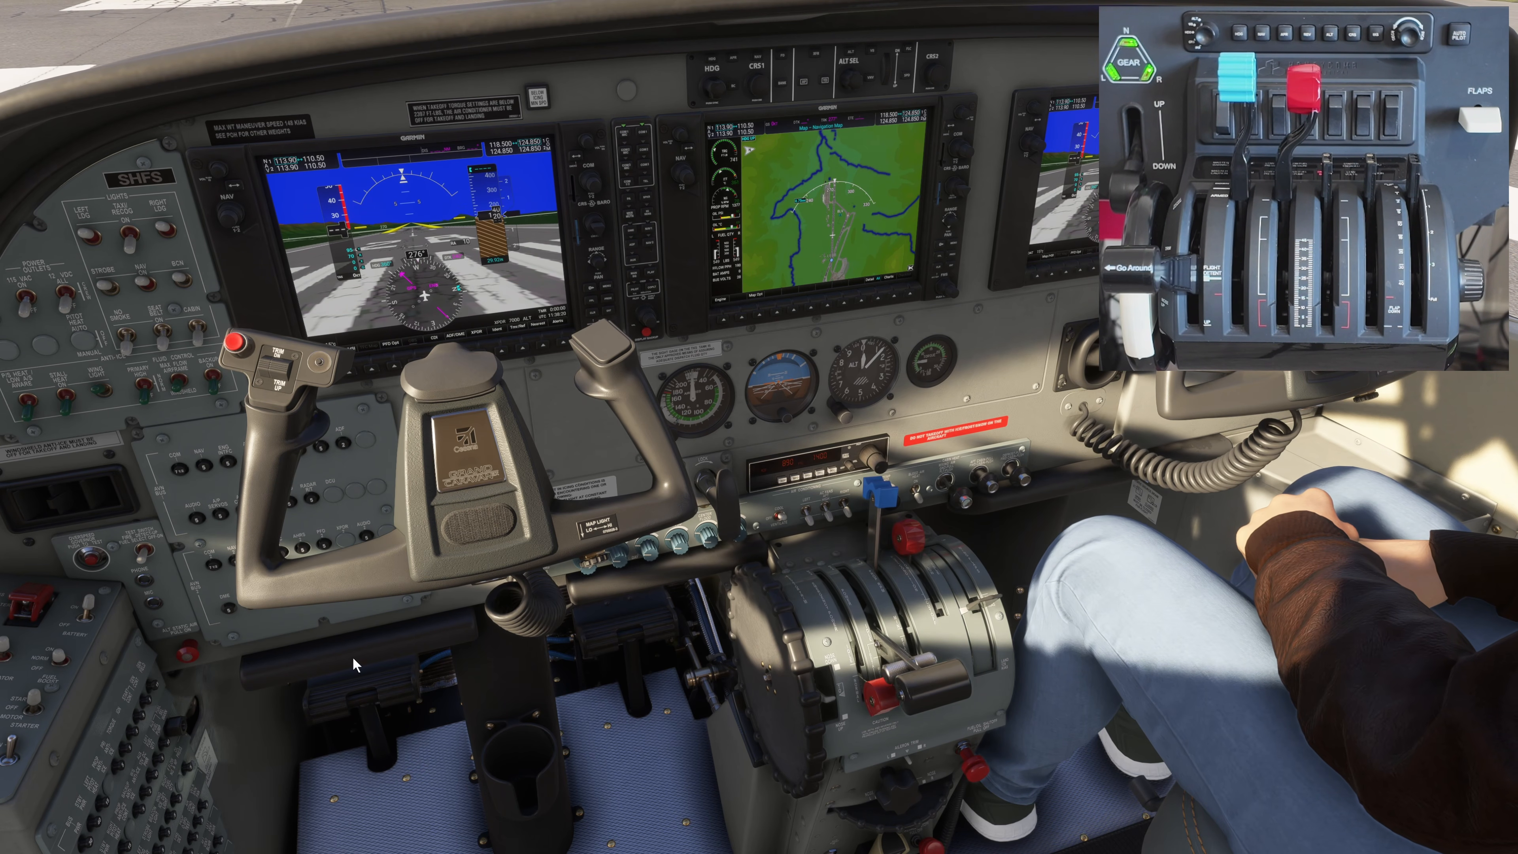
left_click_drag(336, 644, 356, 557)
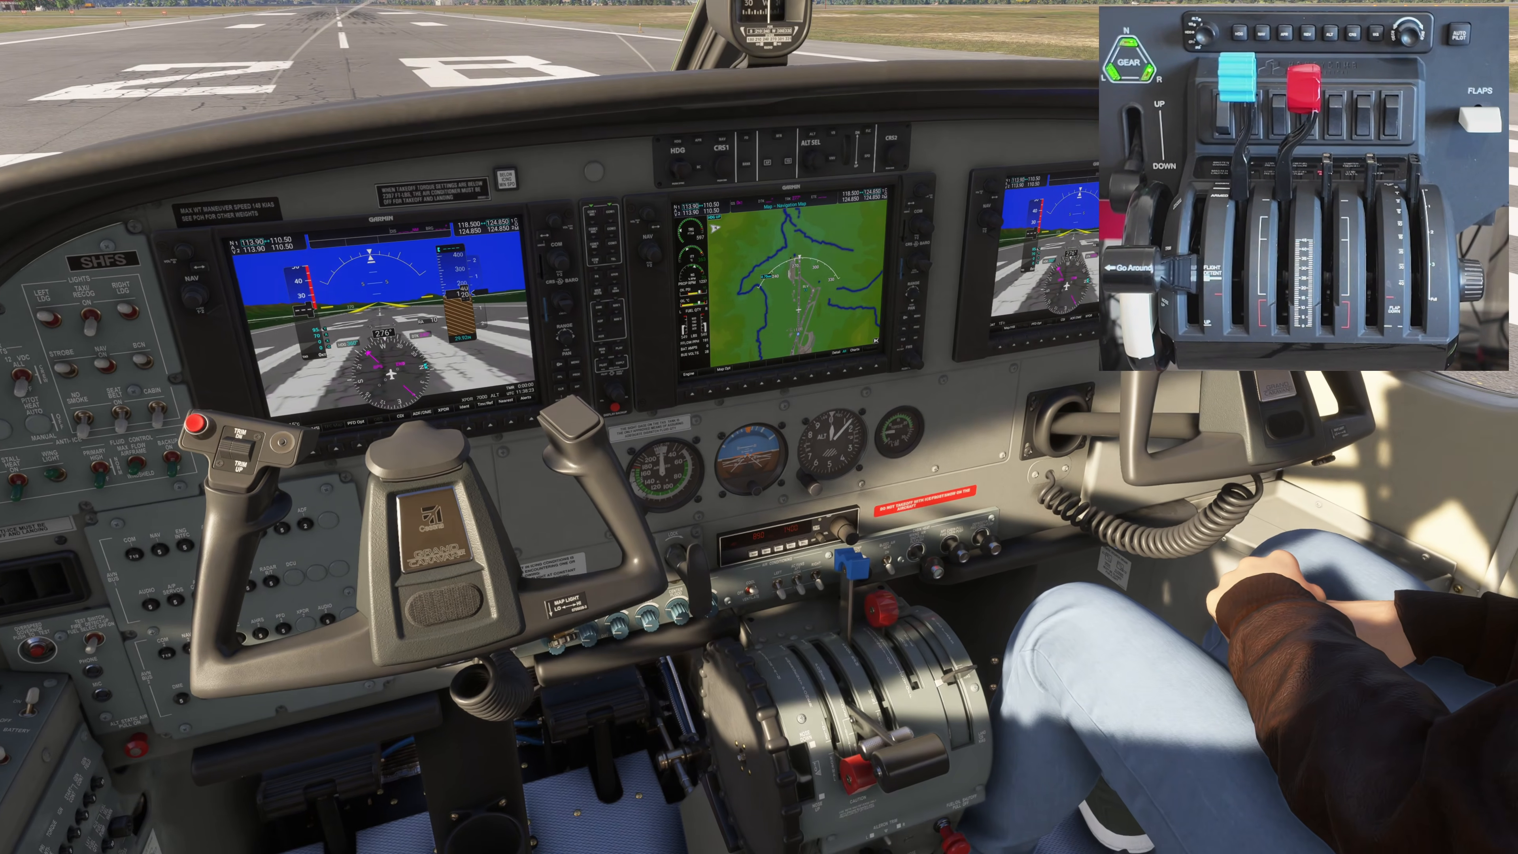
left_click_drag(358, 750, 412, 730)
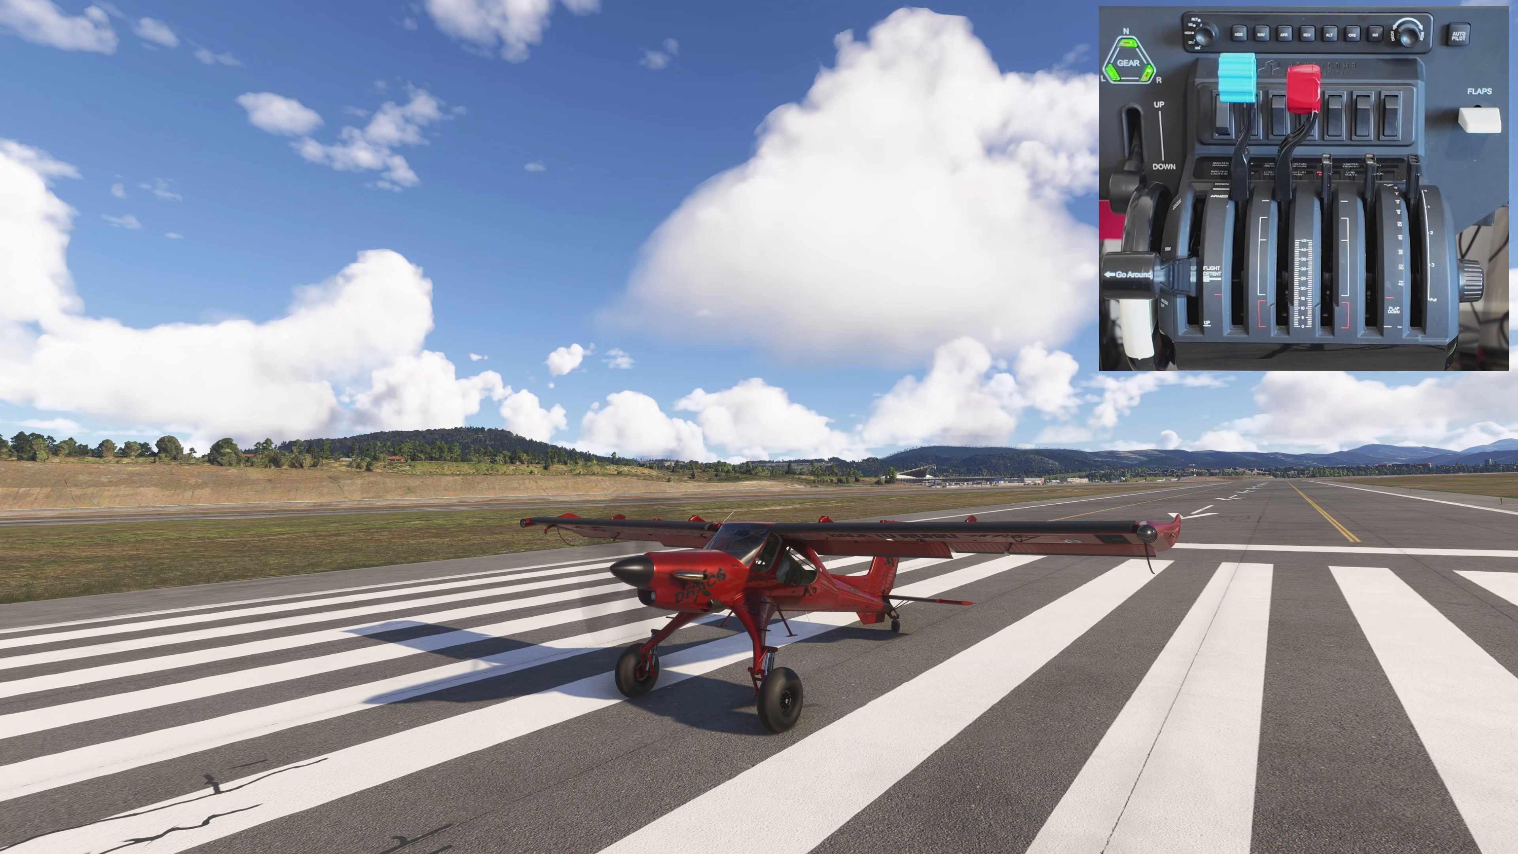
Switch to the Draco X cockpit view, check the assigned airplanes profile in the control settings, and return to the flight.
key("End")
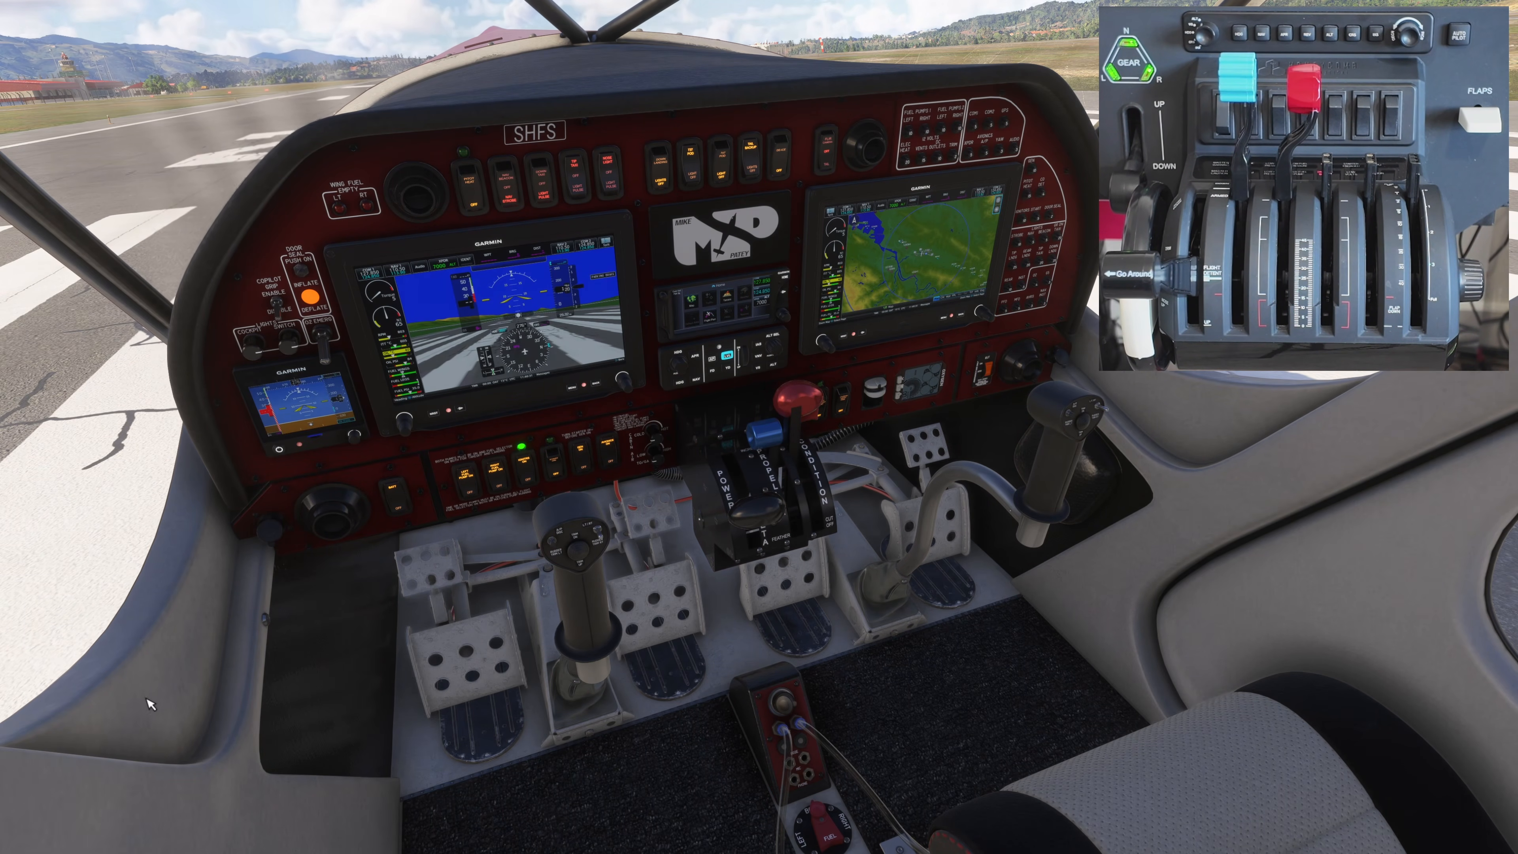
key("Escape")
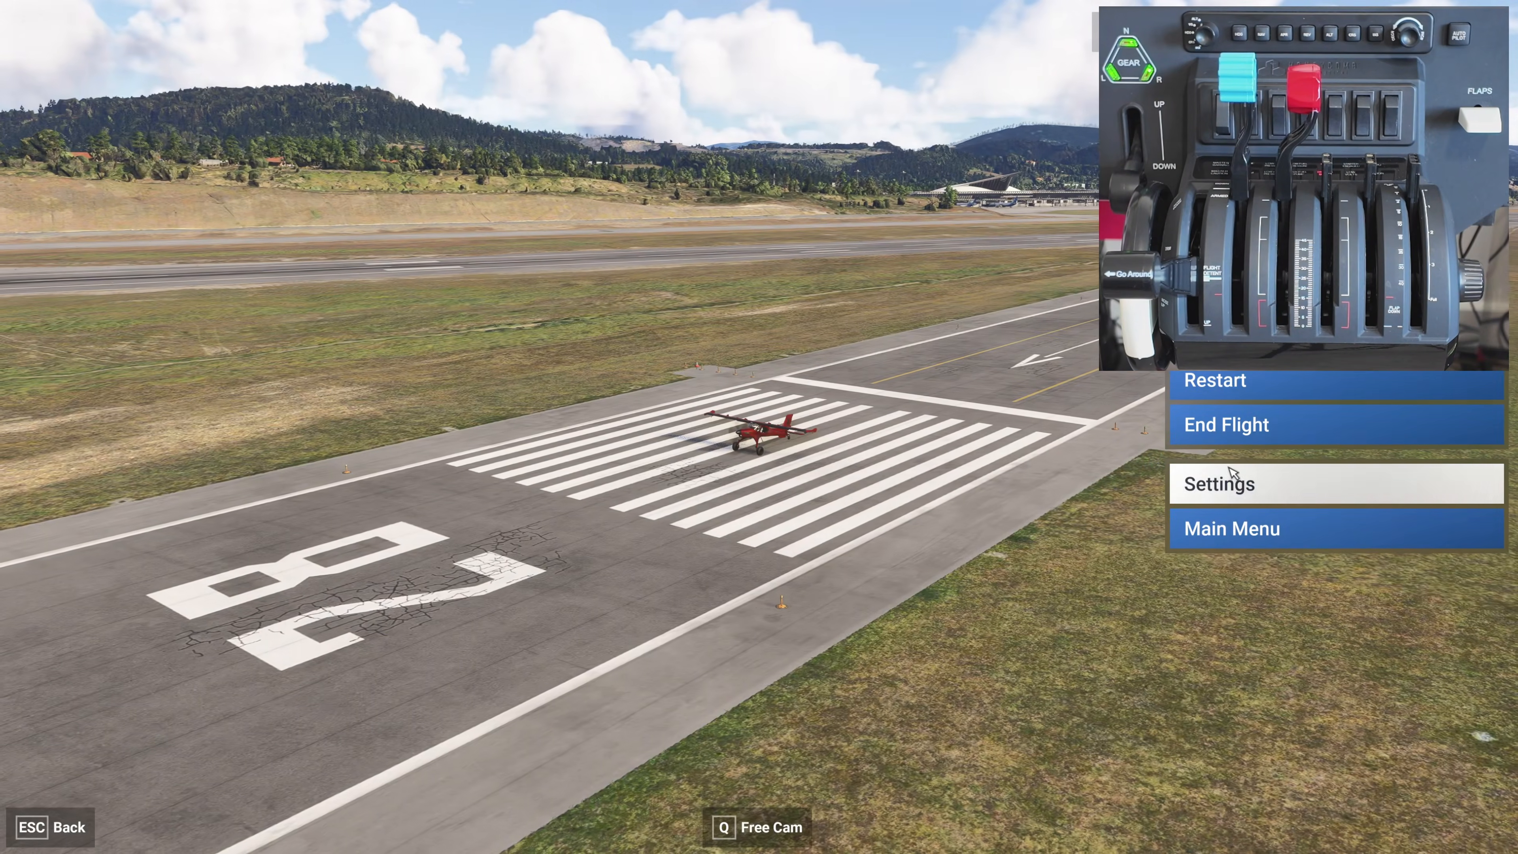
left_click(1243, 487)
left_click(618, 172)
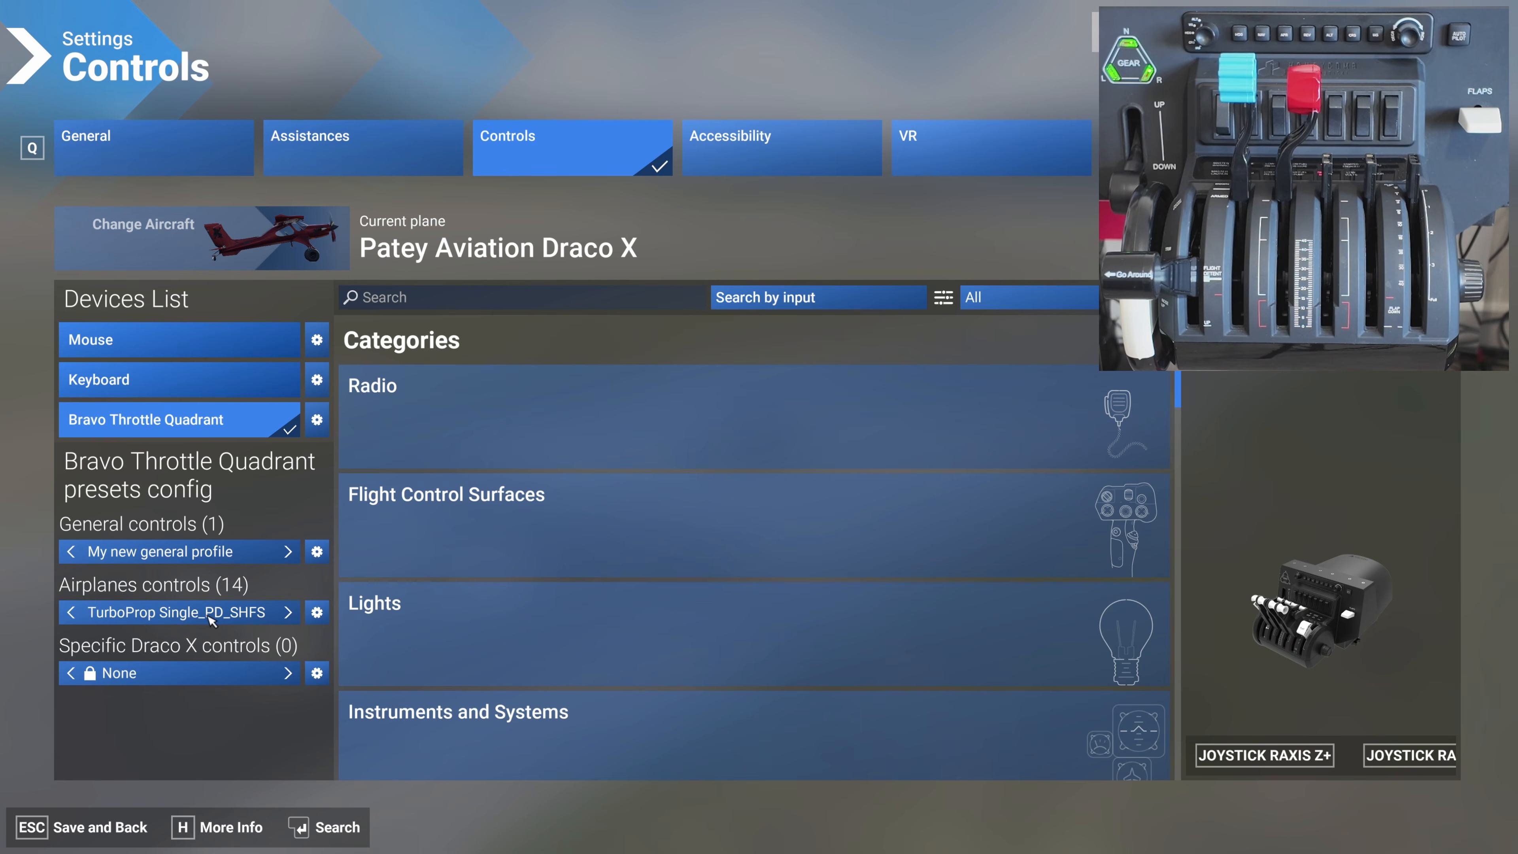
key("Escape")
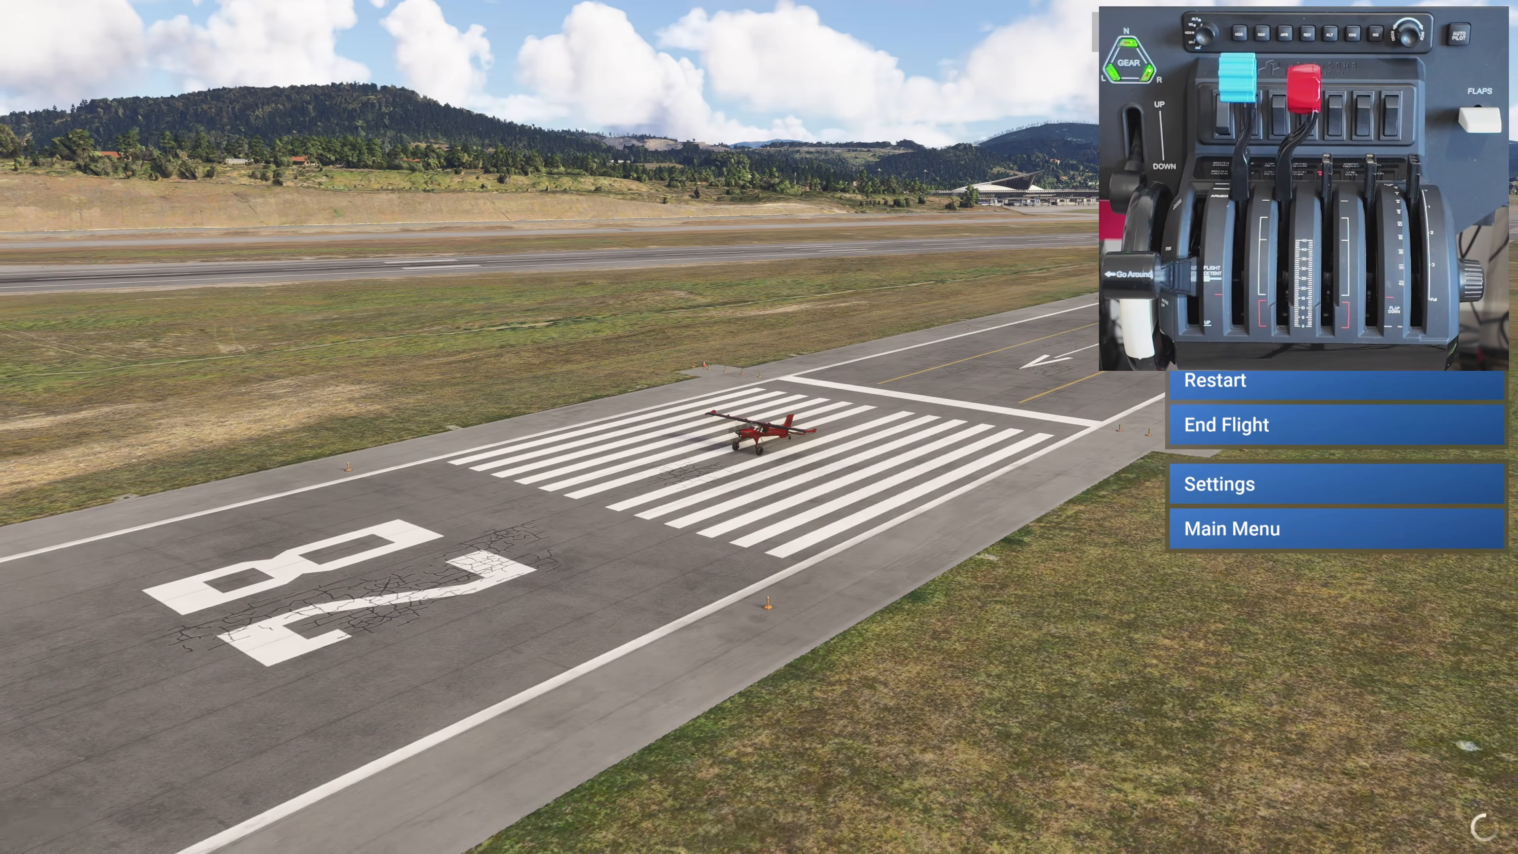
key("Escape")
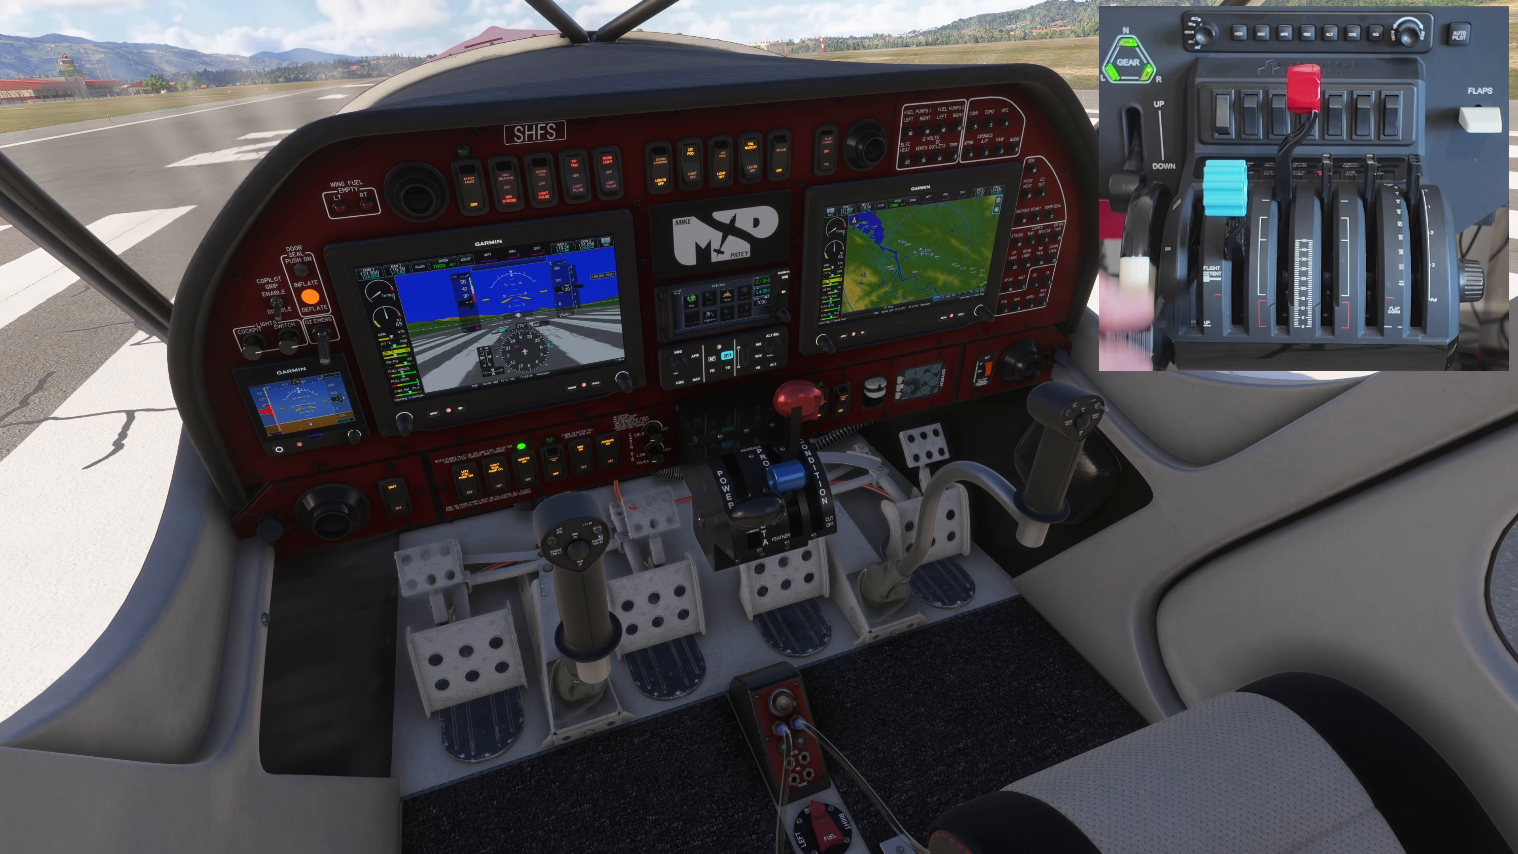
Switch the Draco X airplanes controls to the profile following TurboProp Single_PD_SHFS, save, and return to the flight.
key("Escape")
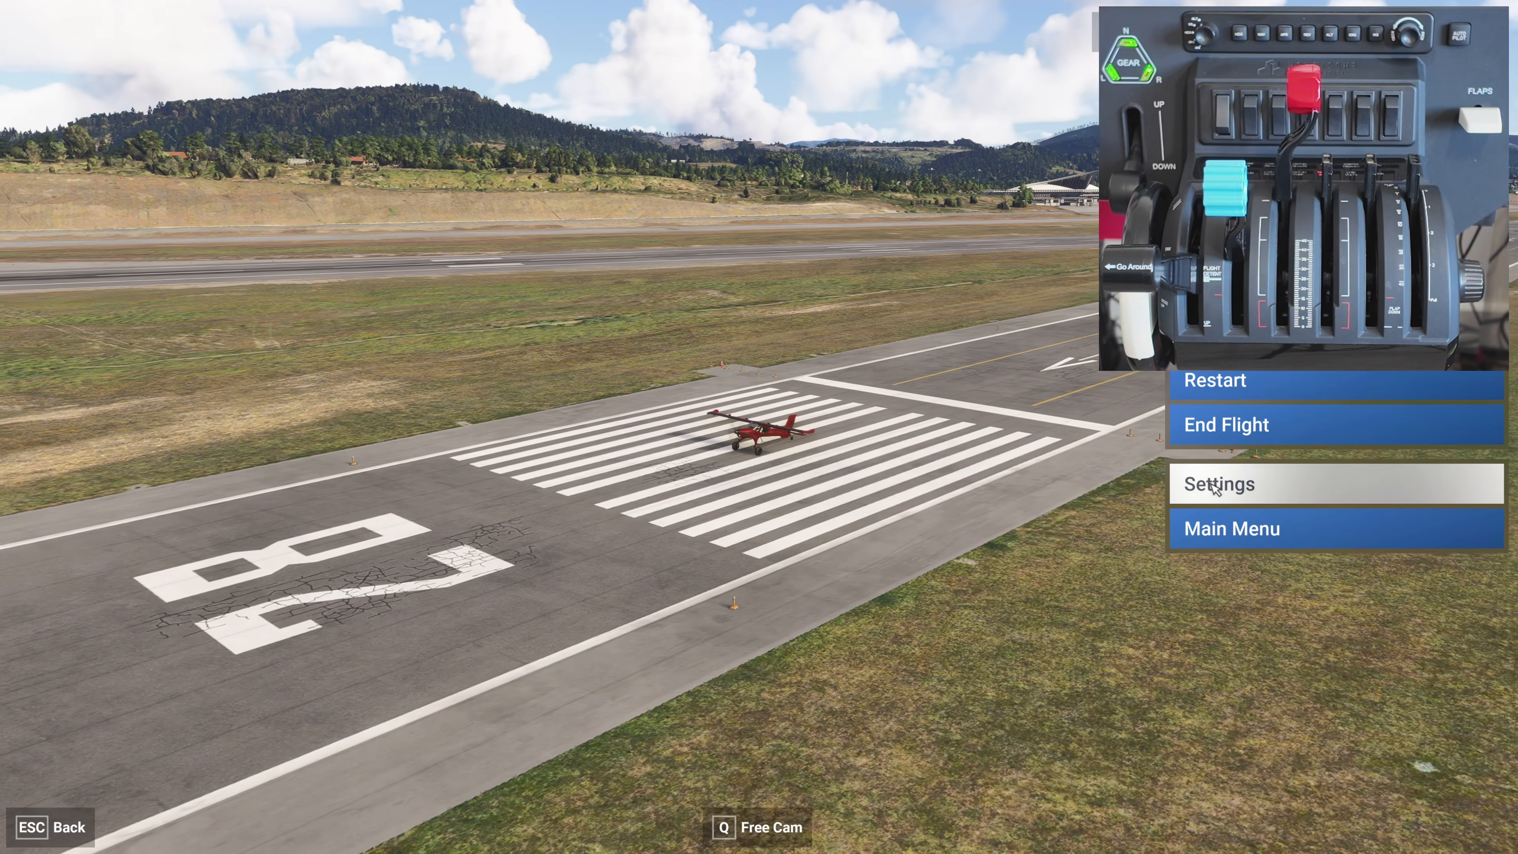
left_click(1213, 486)
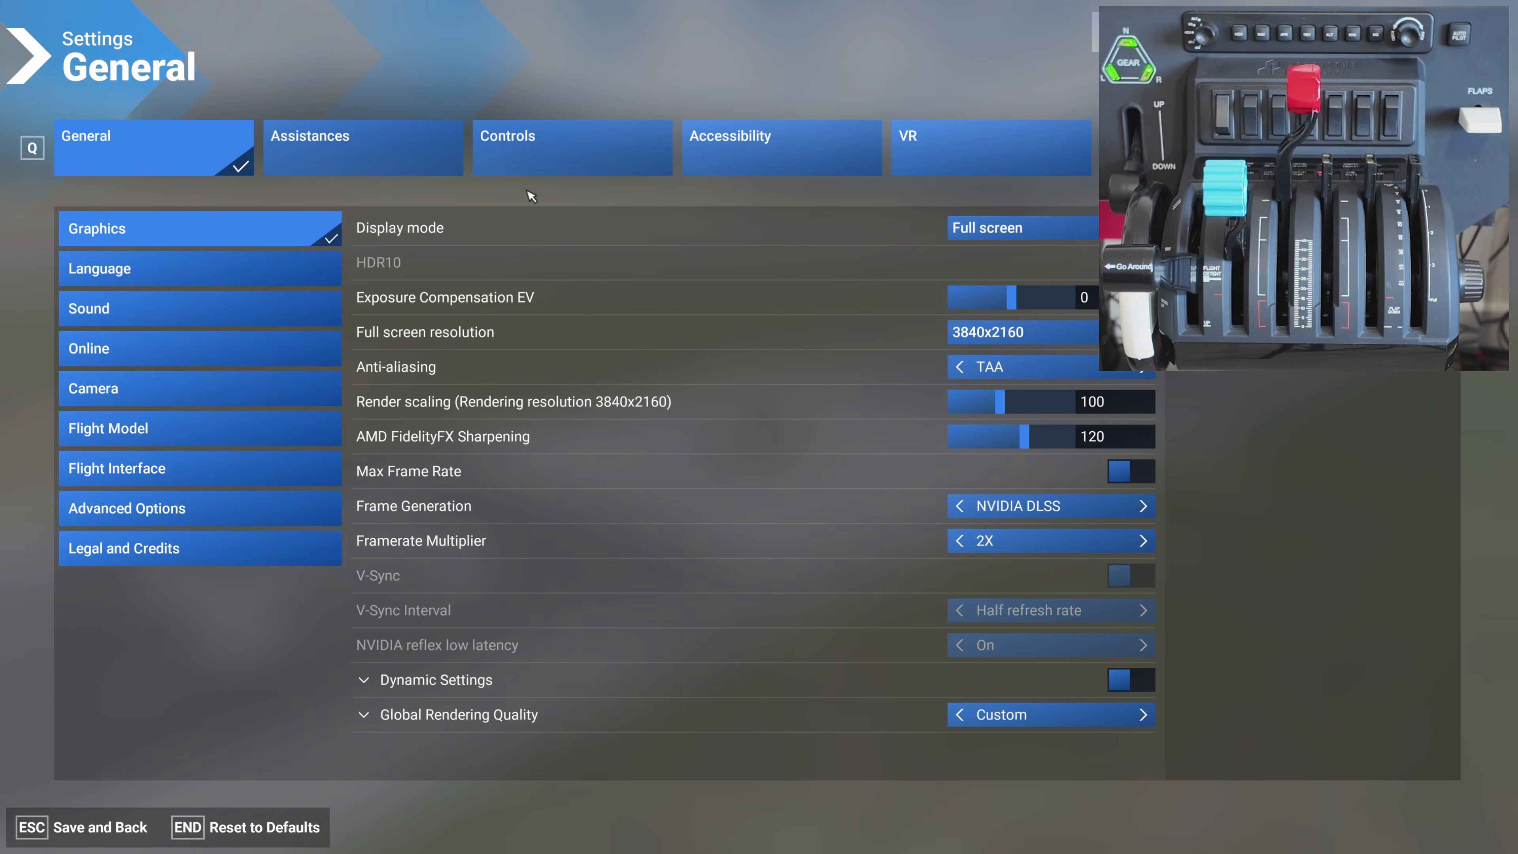
left_click(529, 170)
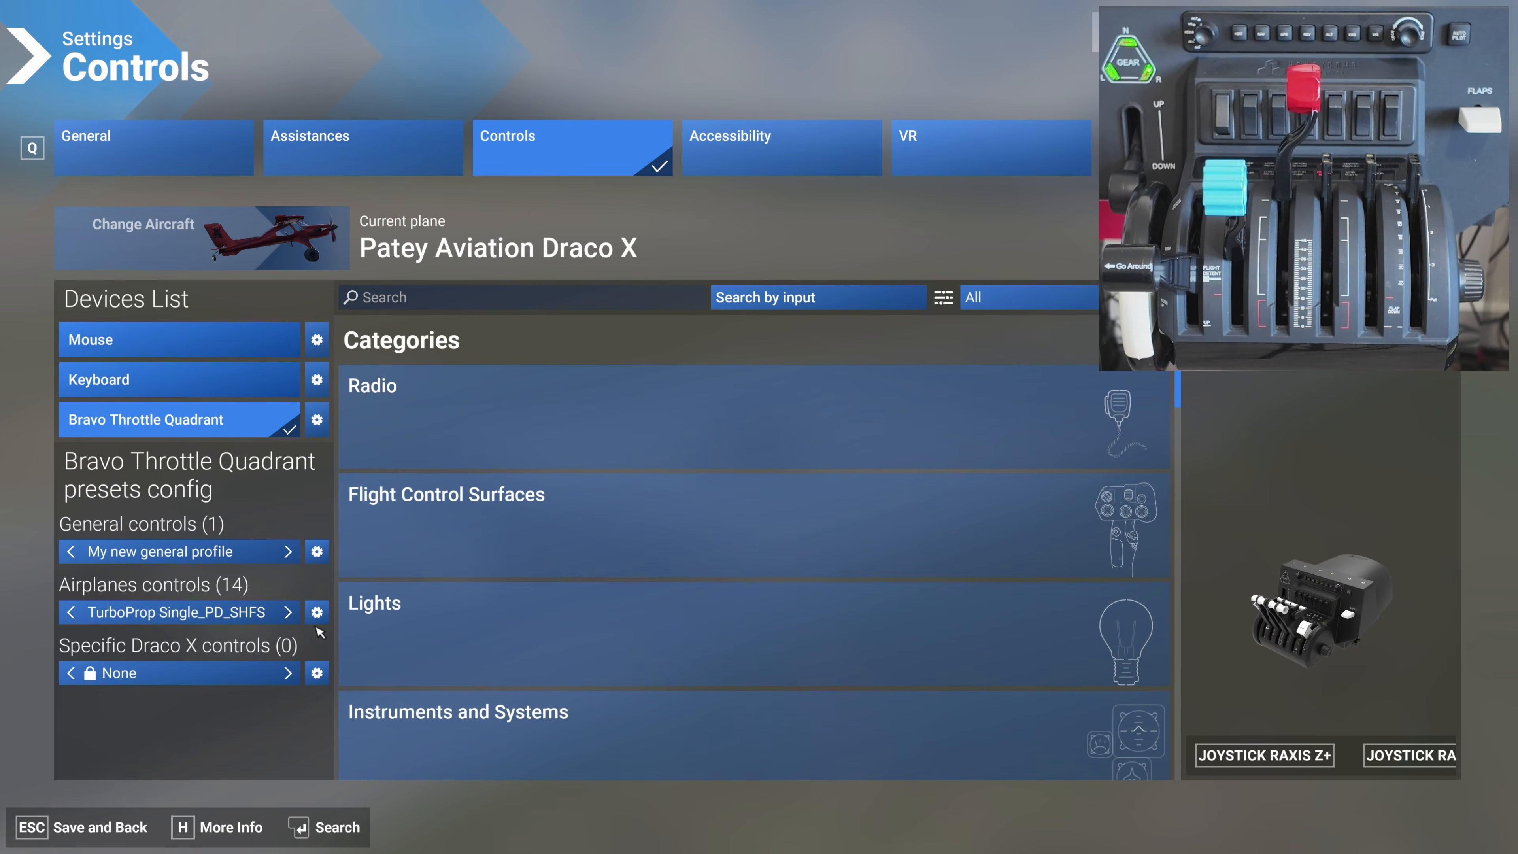
left_click(288, 613)
left_click(100, 828)
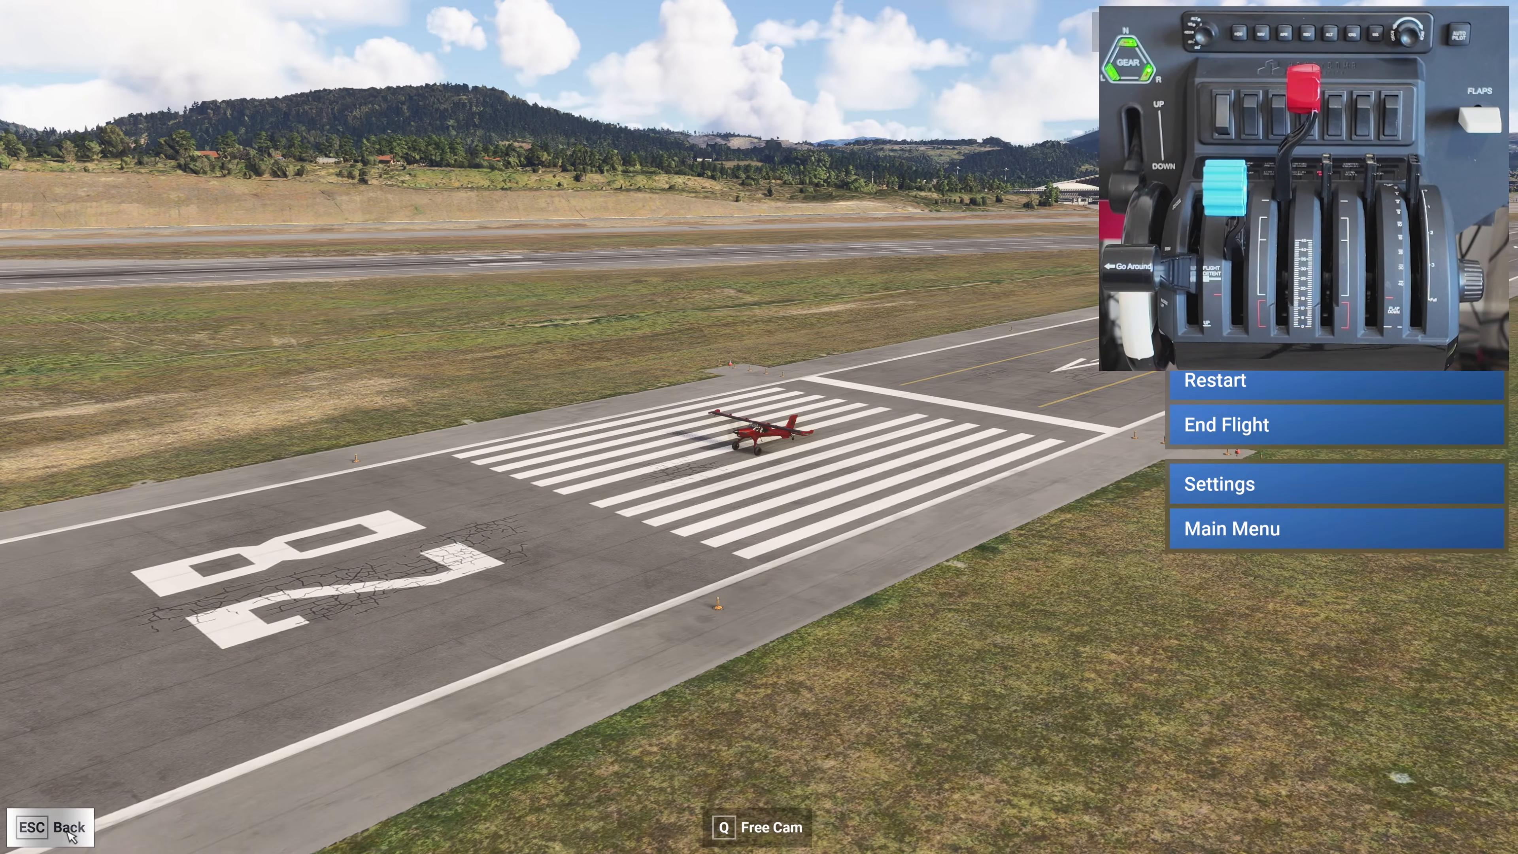
left_click(71, 830)
key("End")
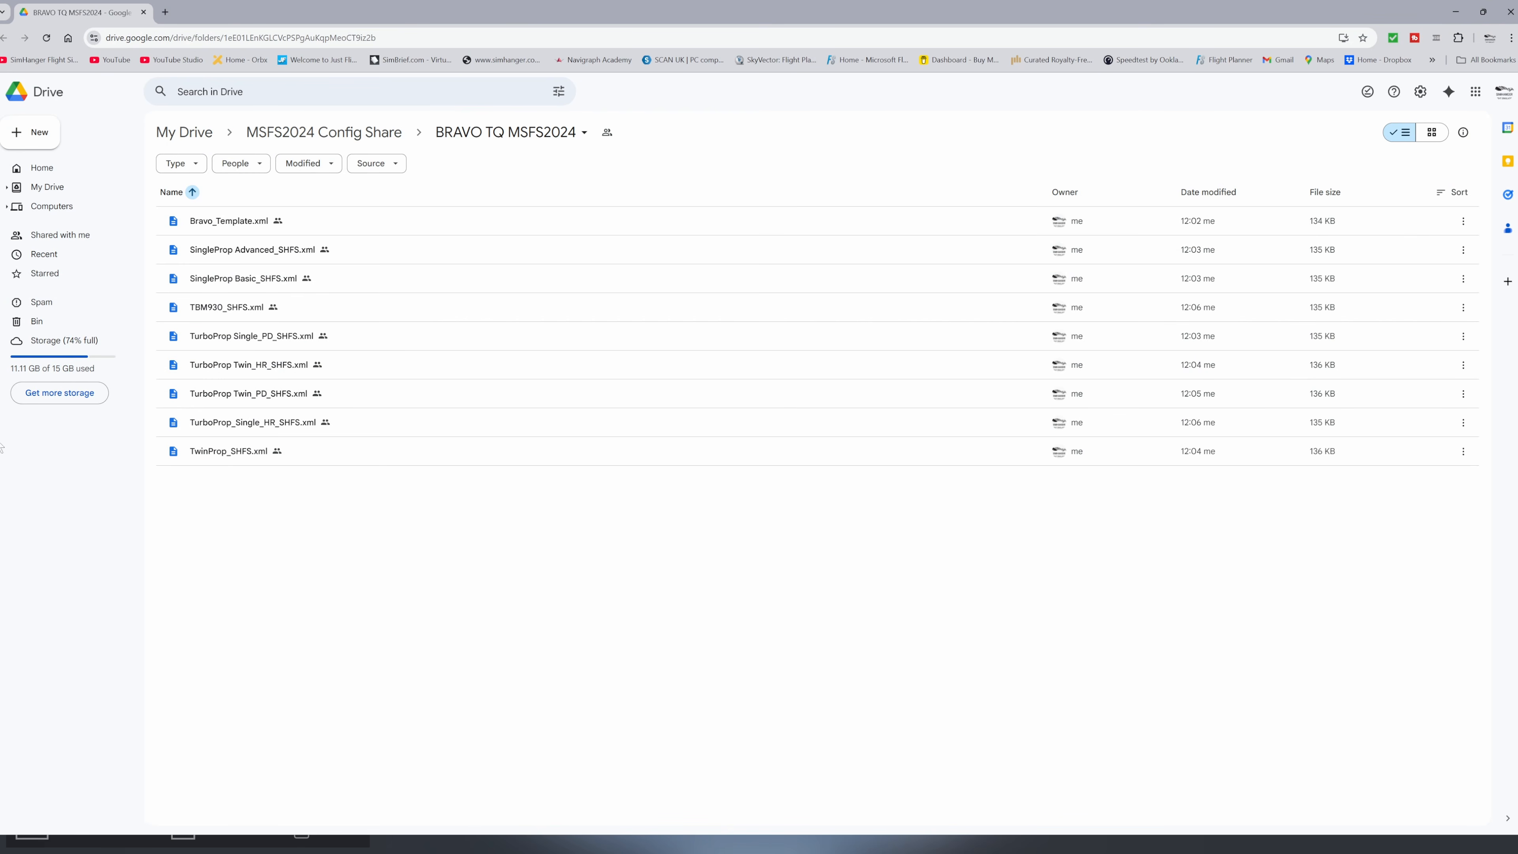
In Google Drive, select all files from Bravo_Template.xml through TwinProp_SHFS.xml in the BRAVO TQ MSFS2024 folder and download them.
left_click(351, 251)
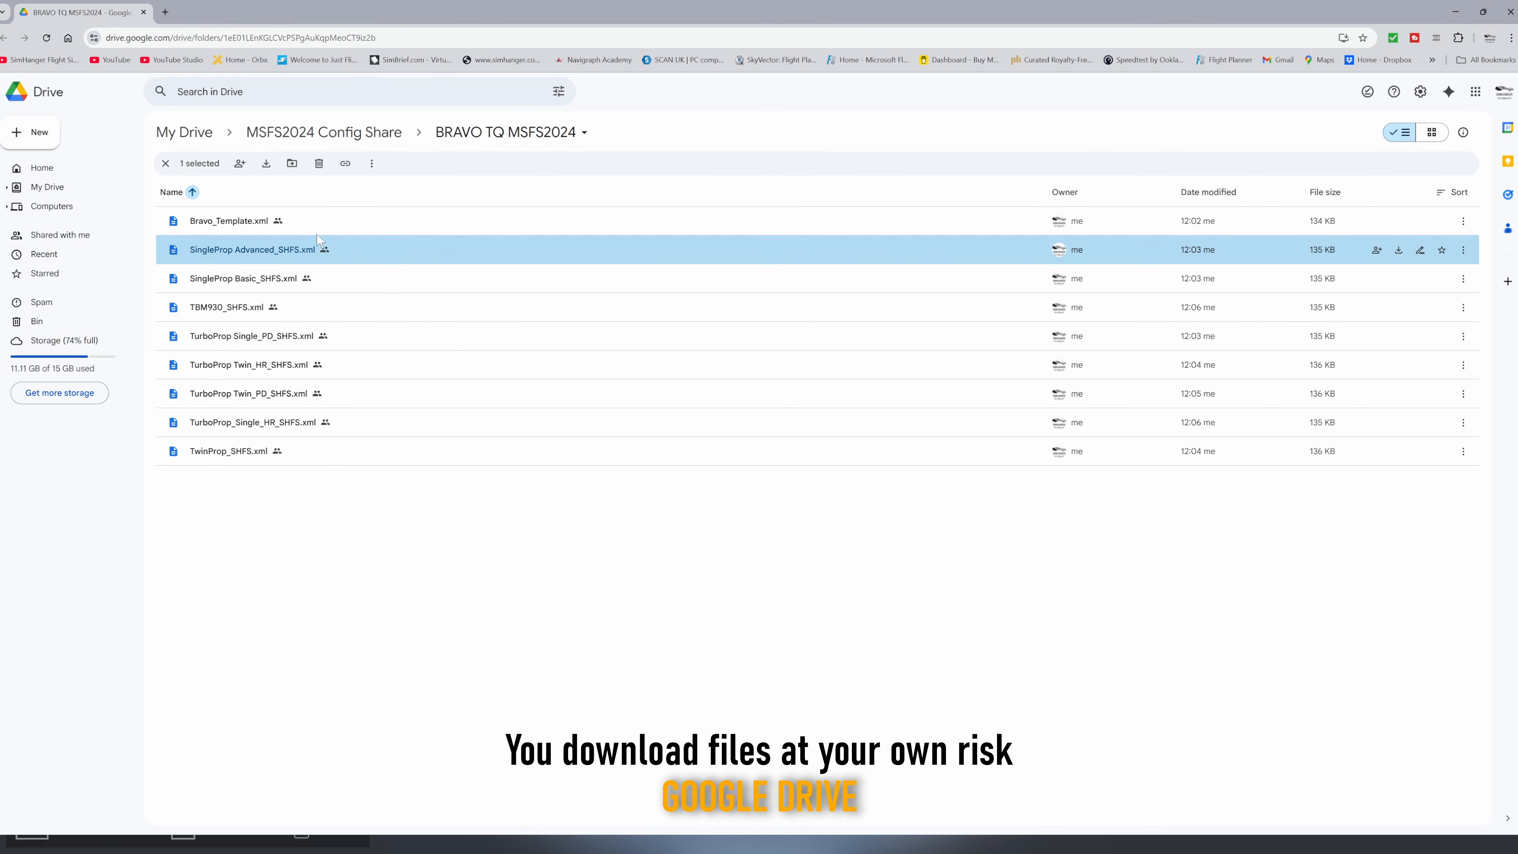
left_click(300, 222)
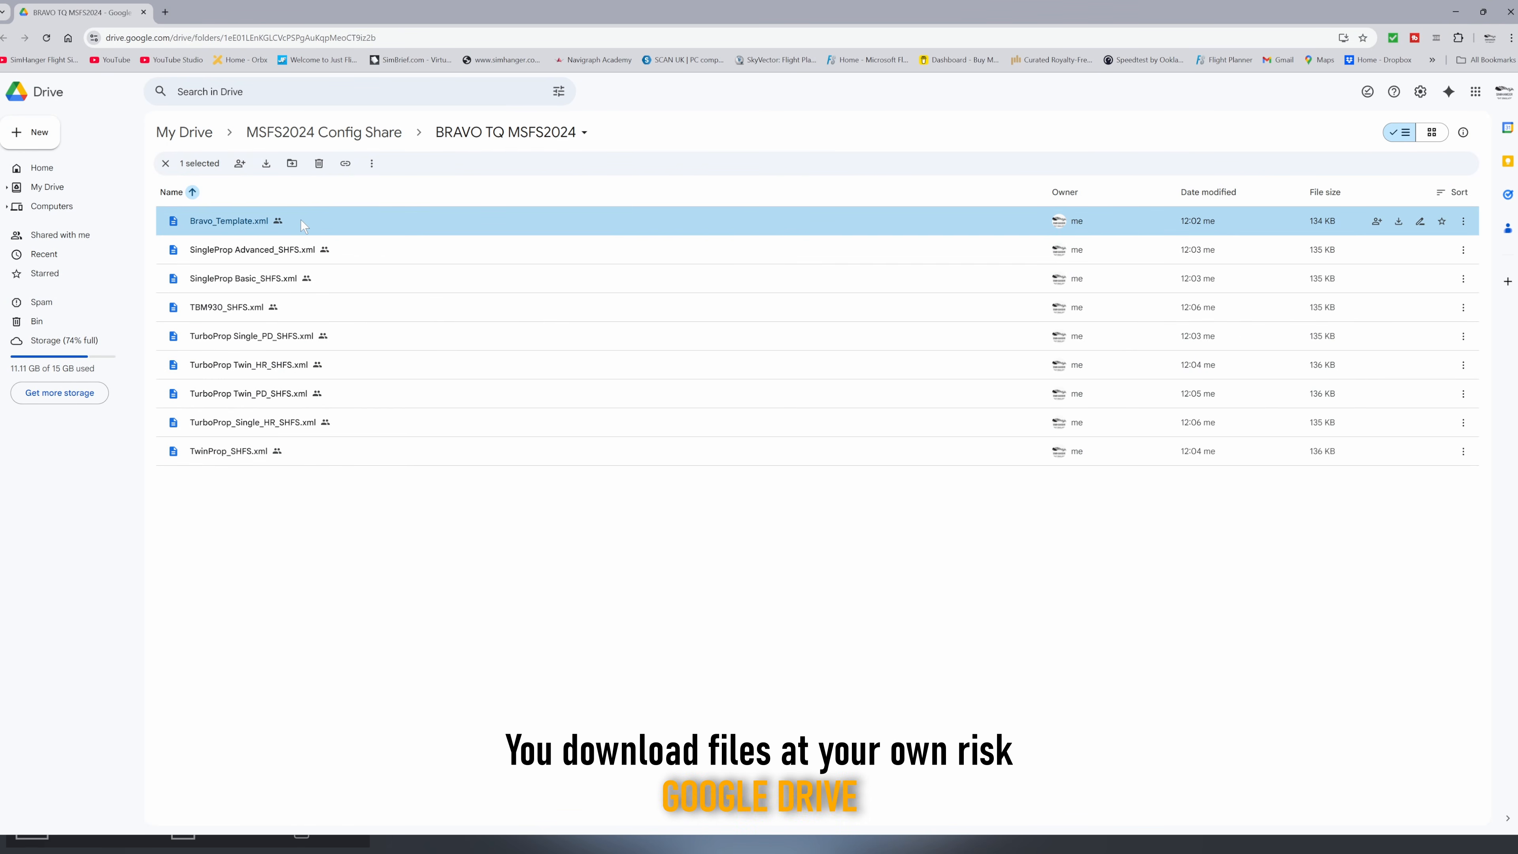
left_click(278, 453, "shift")
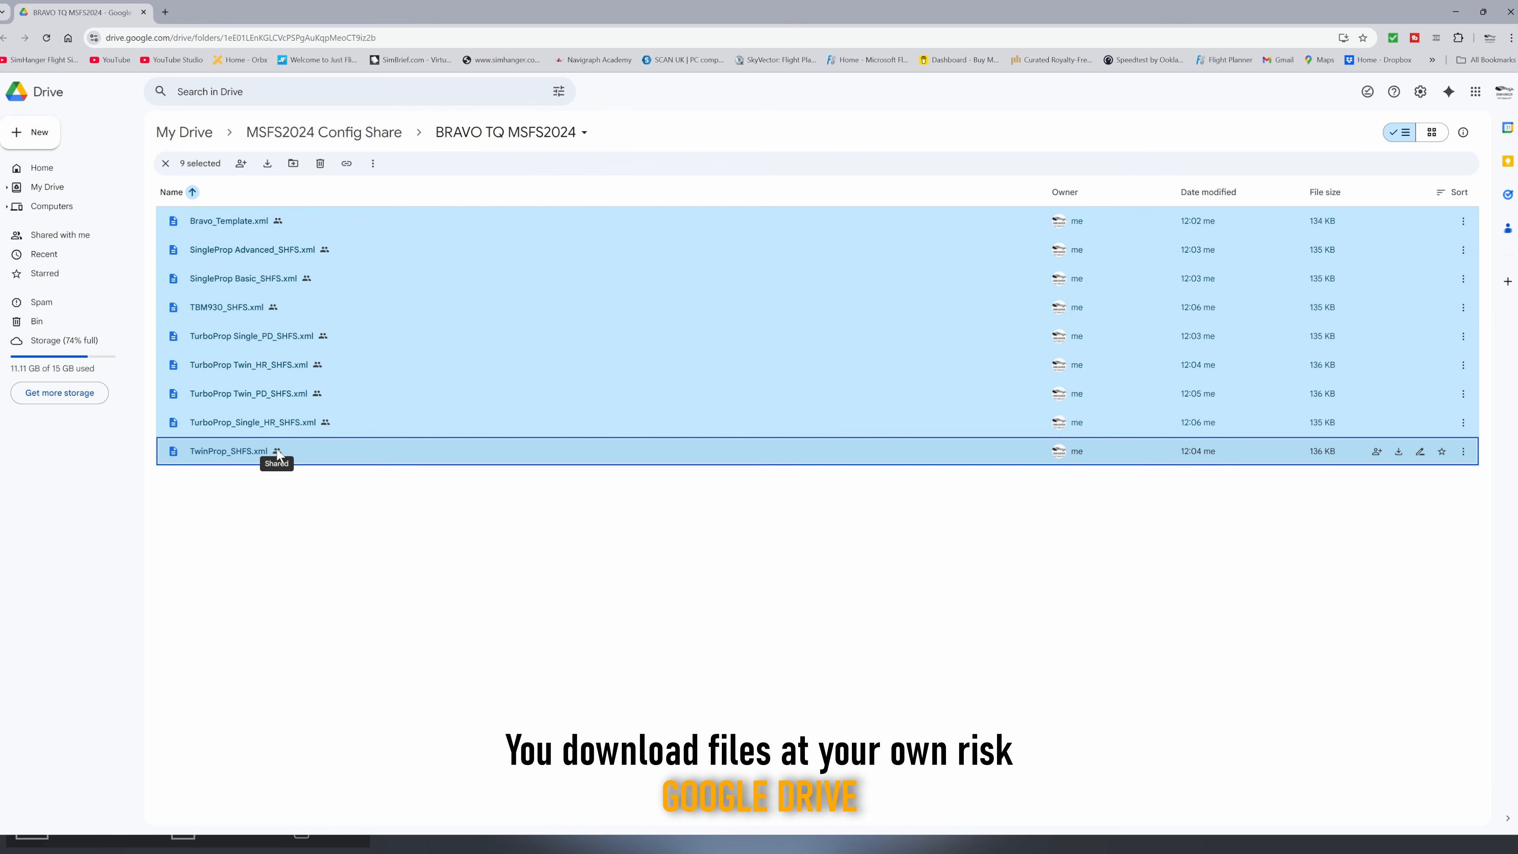
left_click(267, 165)
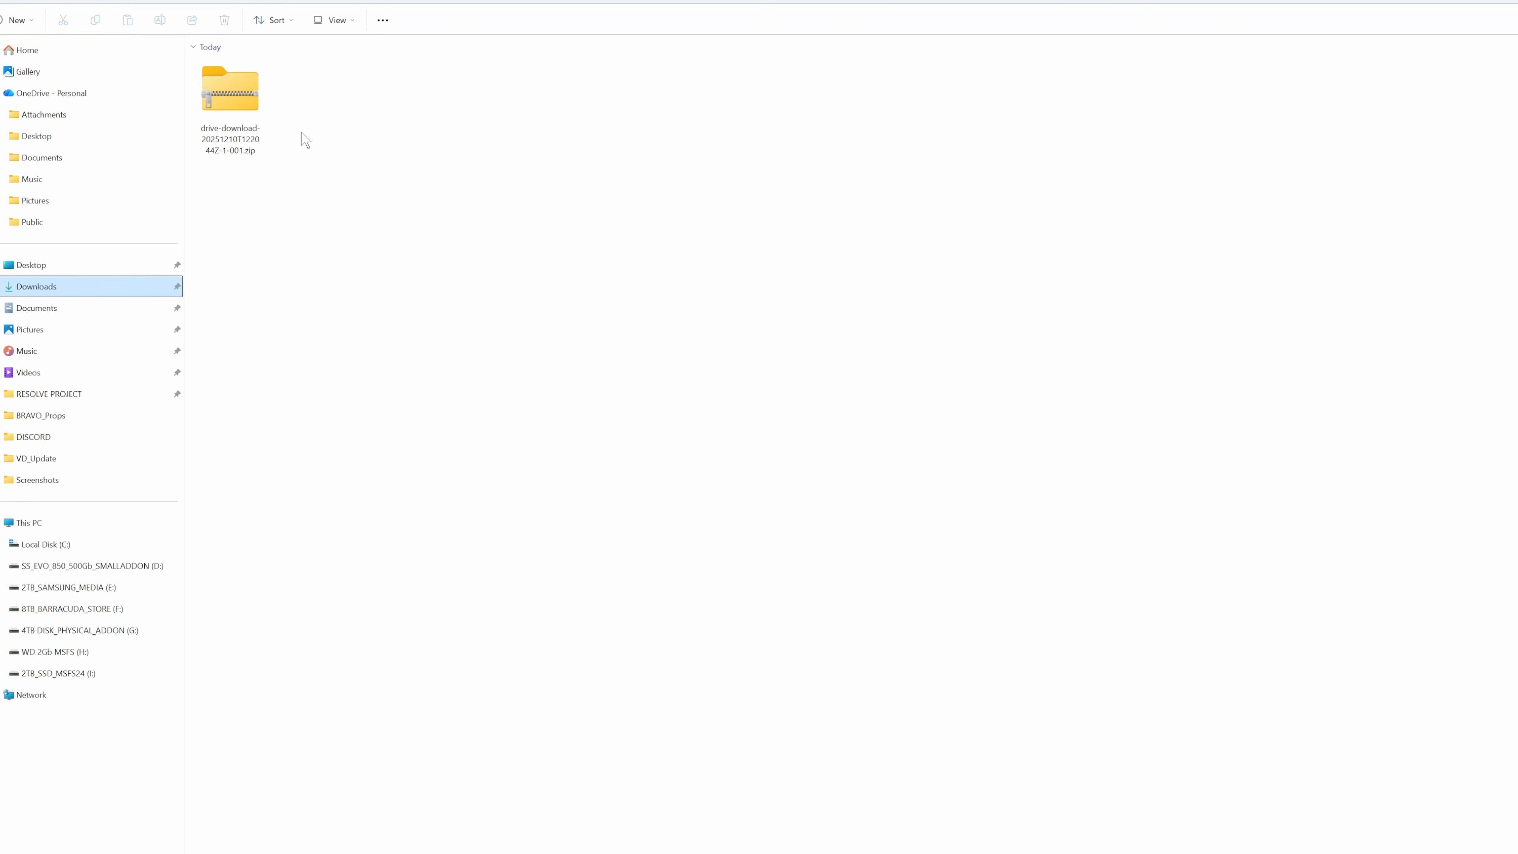
Extract the downloaded Google Drive zip archive in the Downloads folder.
right_click(217, 93)
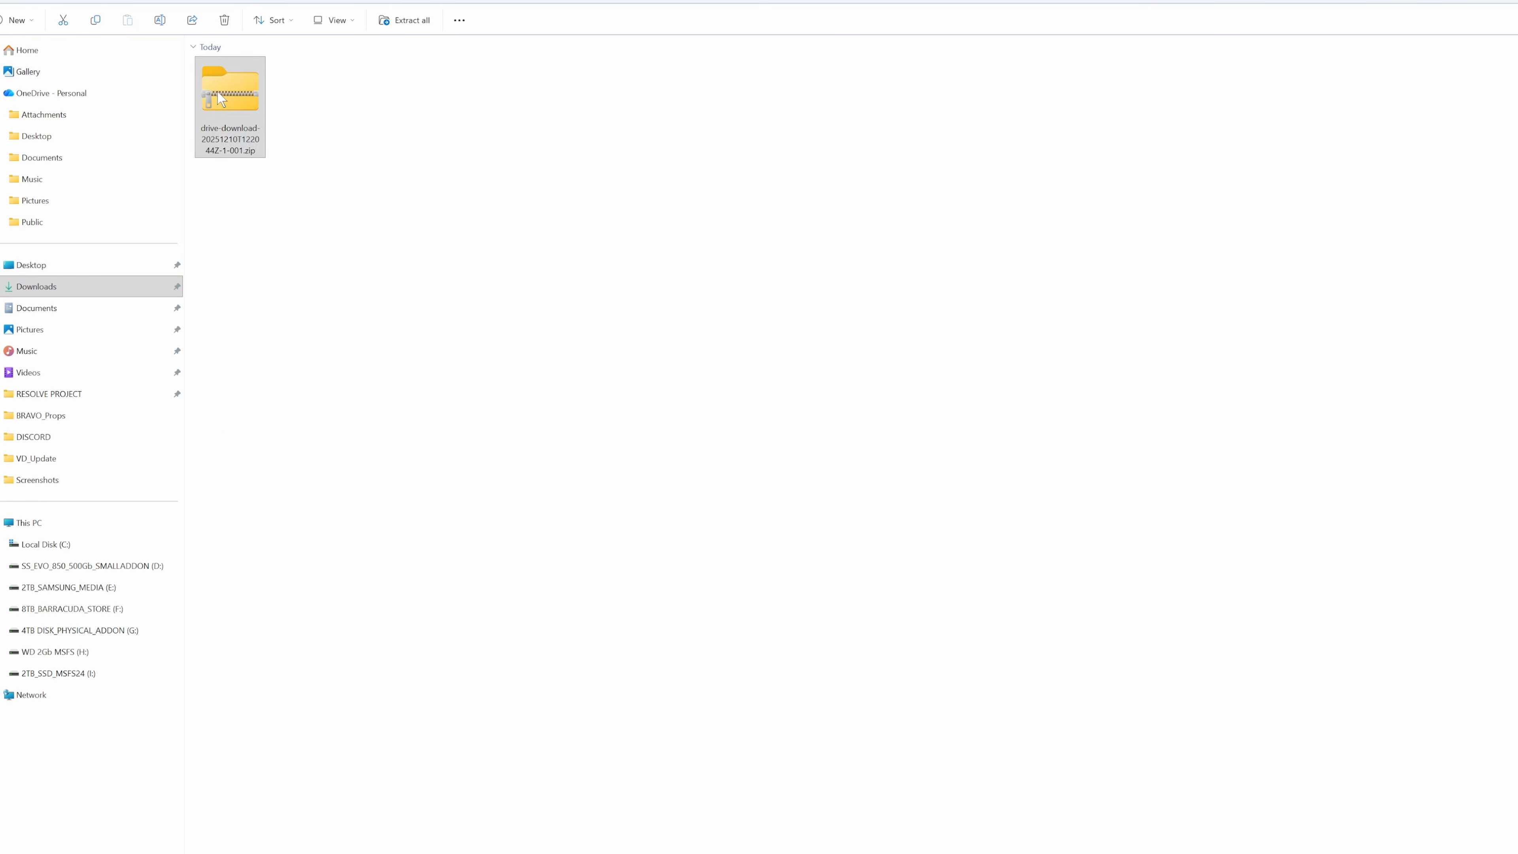
left_click(309, 274)
key("Return")
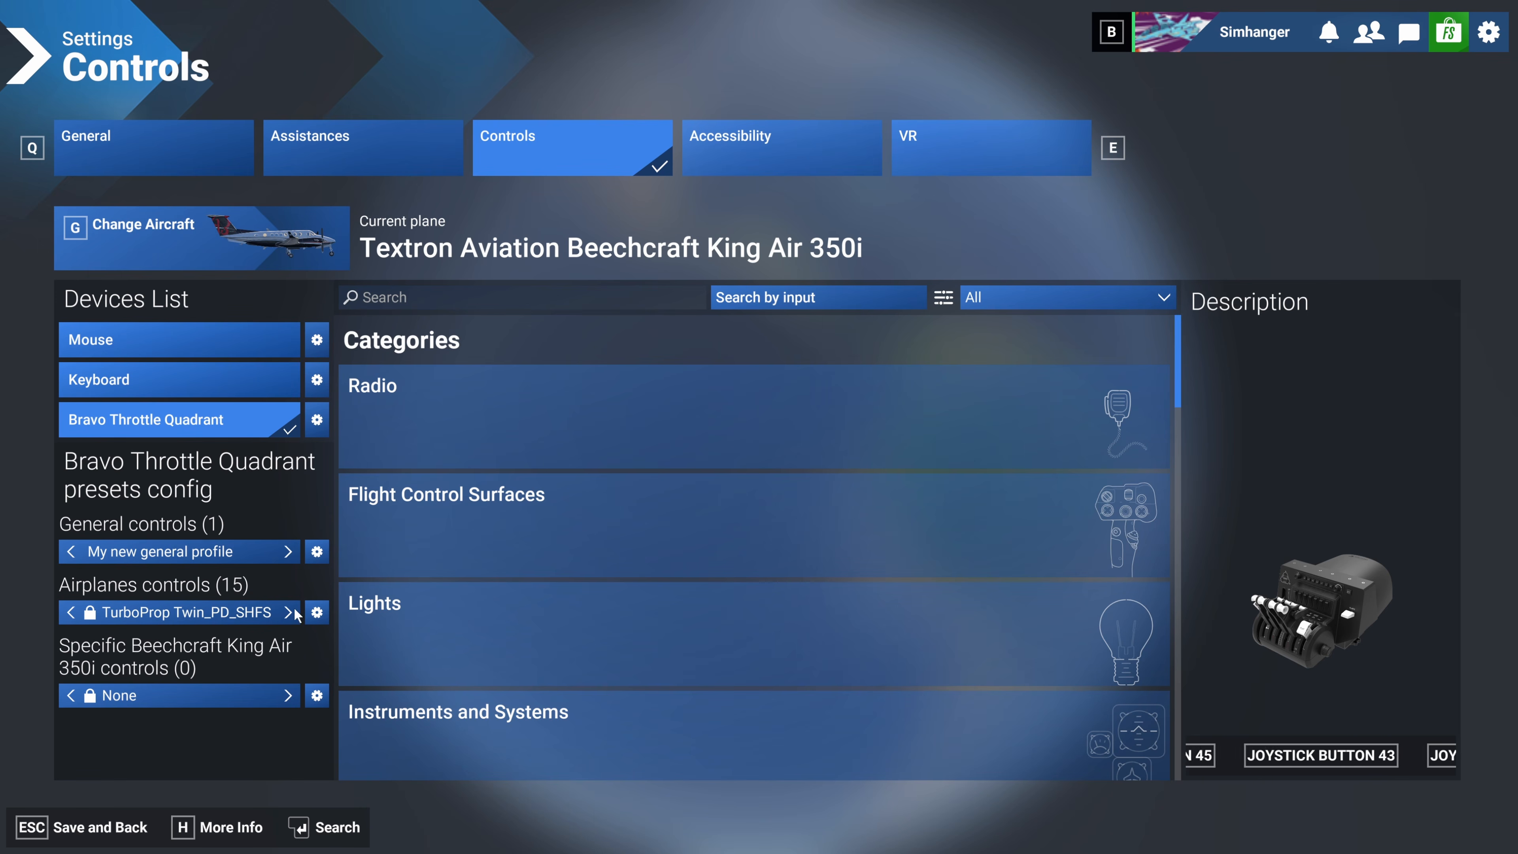
Delete the TurboProp Twin_PD_SHFS airplanes profile of the Bravo Throttle Quadrant for the King Air 350i.
left_click(317, 613)
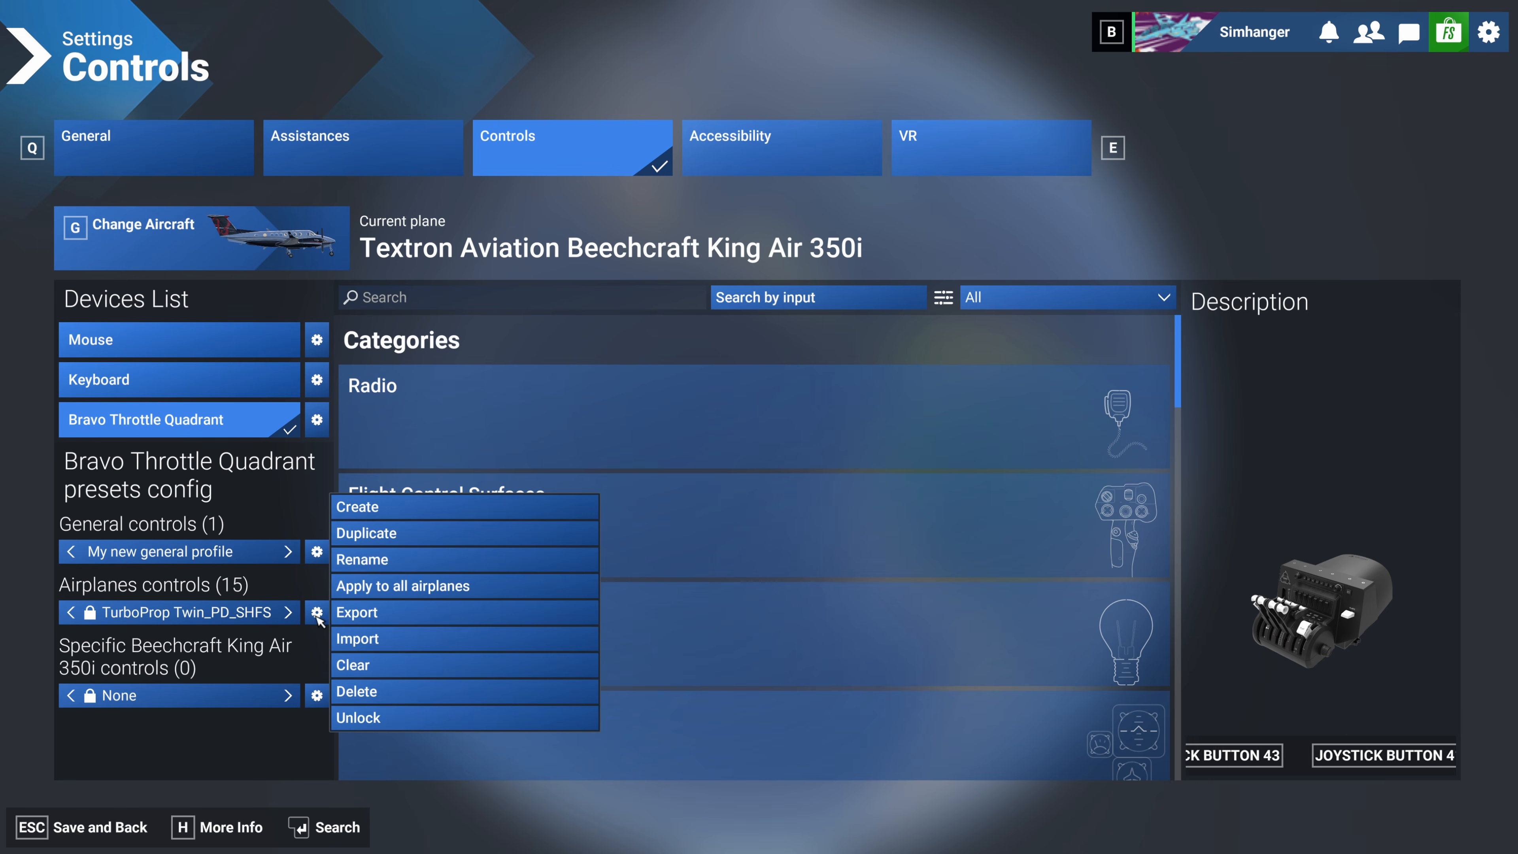
left_click(347, 691)
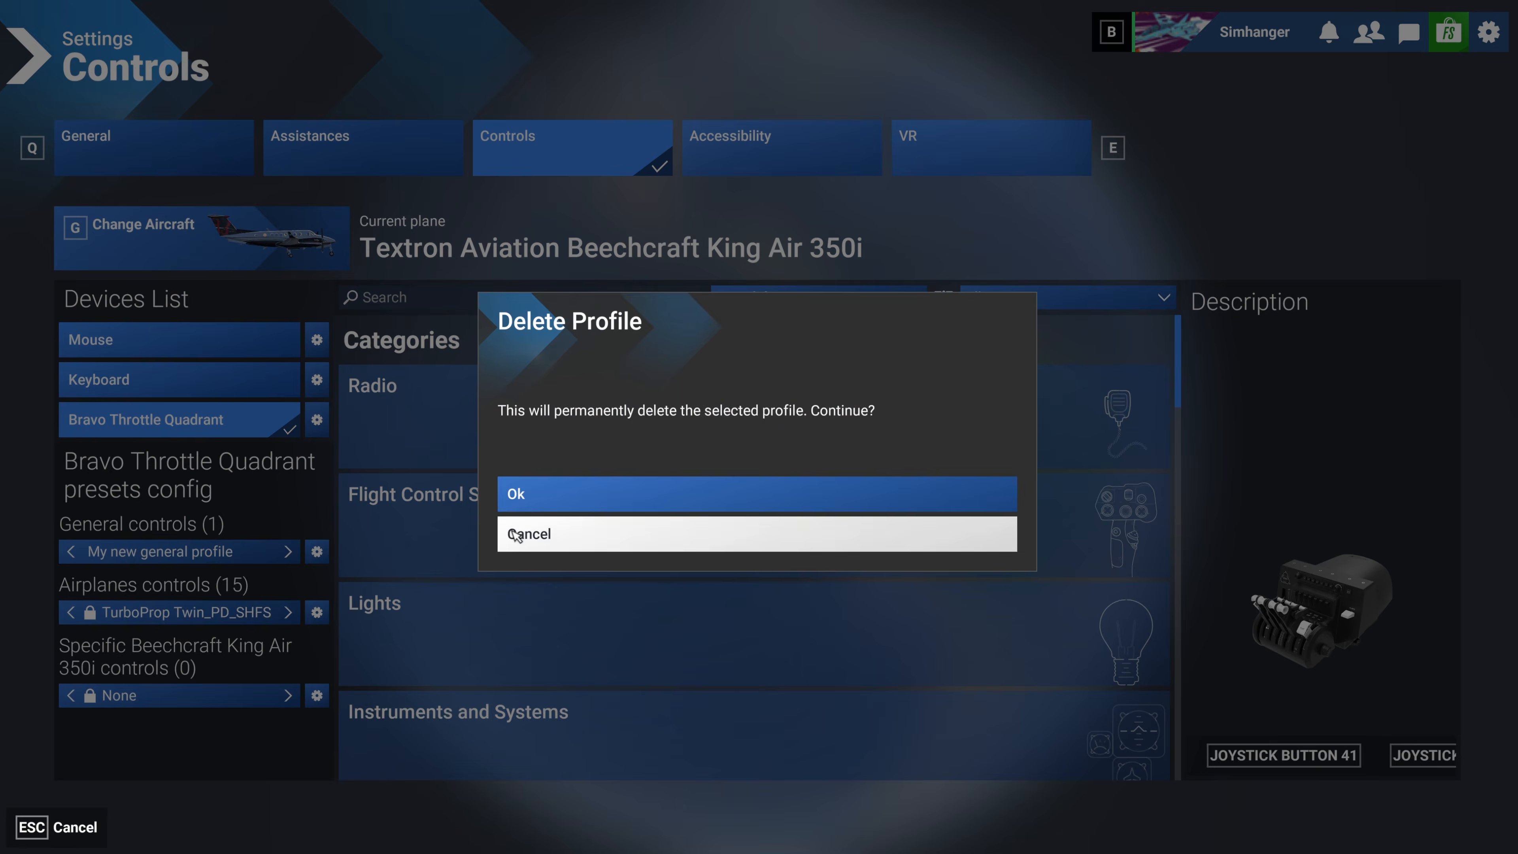
left_click(523, 495)
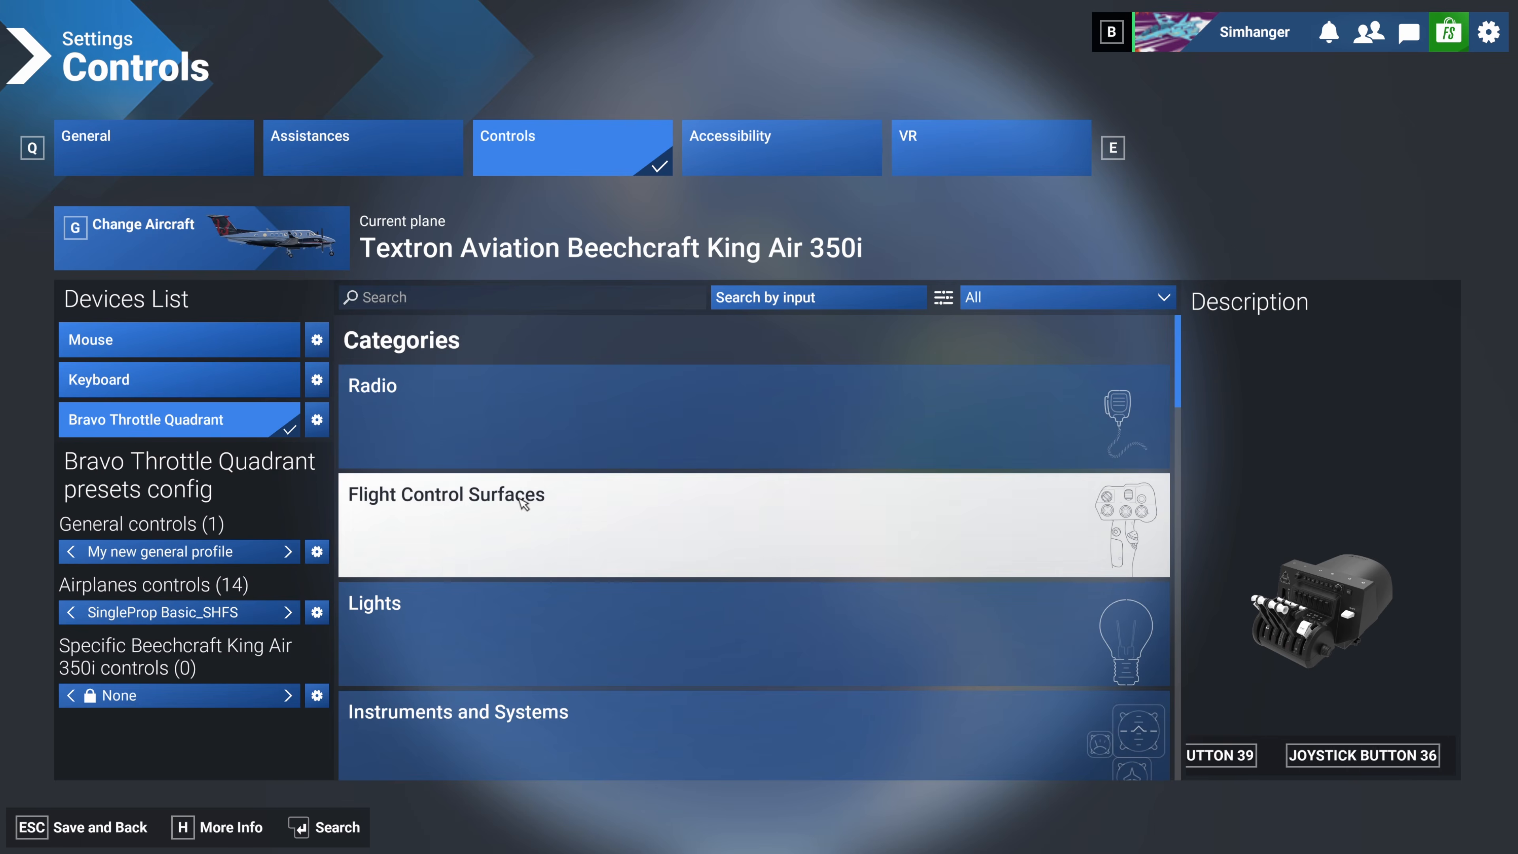
Import TurboProp Twin_PD_SHFS.xml from the PROFILES\Bravo folder as a Bravo Throttle Quadrant airplanes profile, overwriting the preset of the same name.
left_click(317, 613)
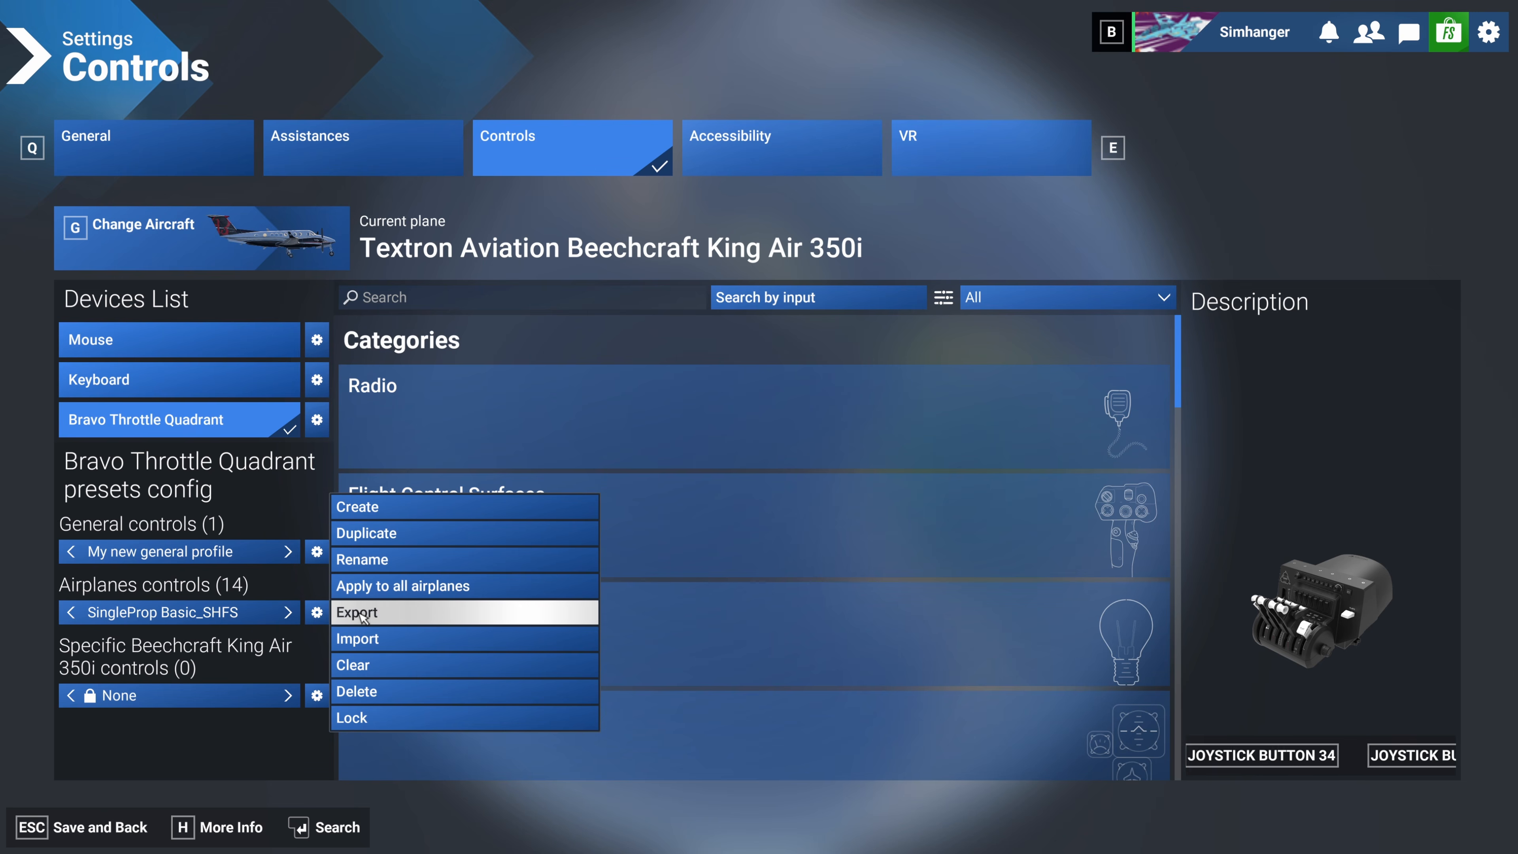
left_click(375, 638)
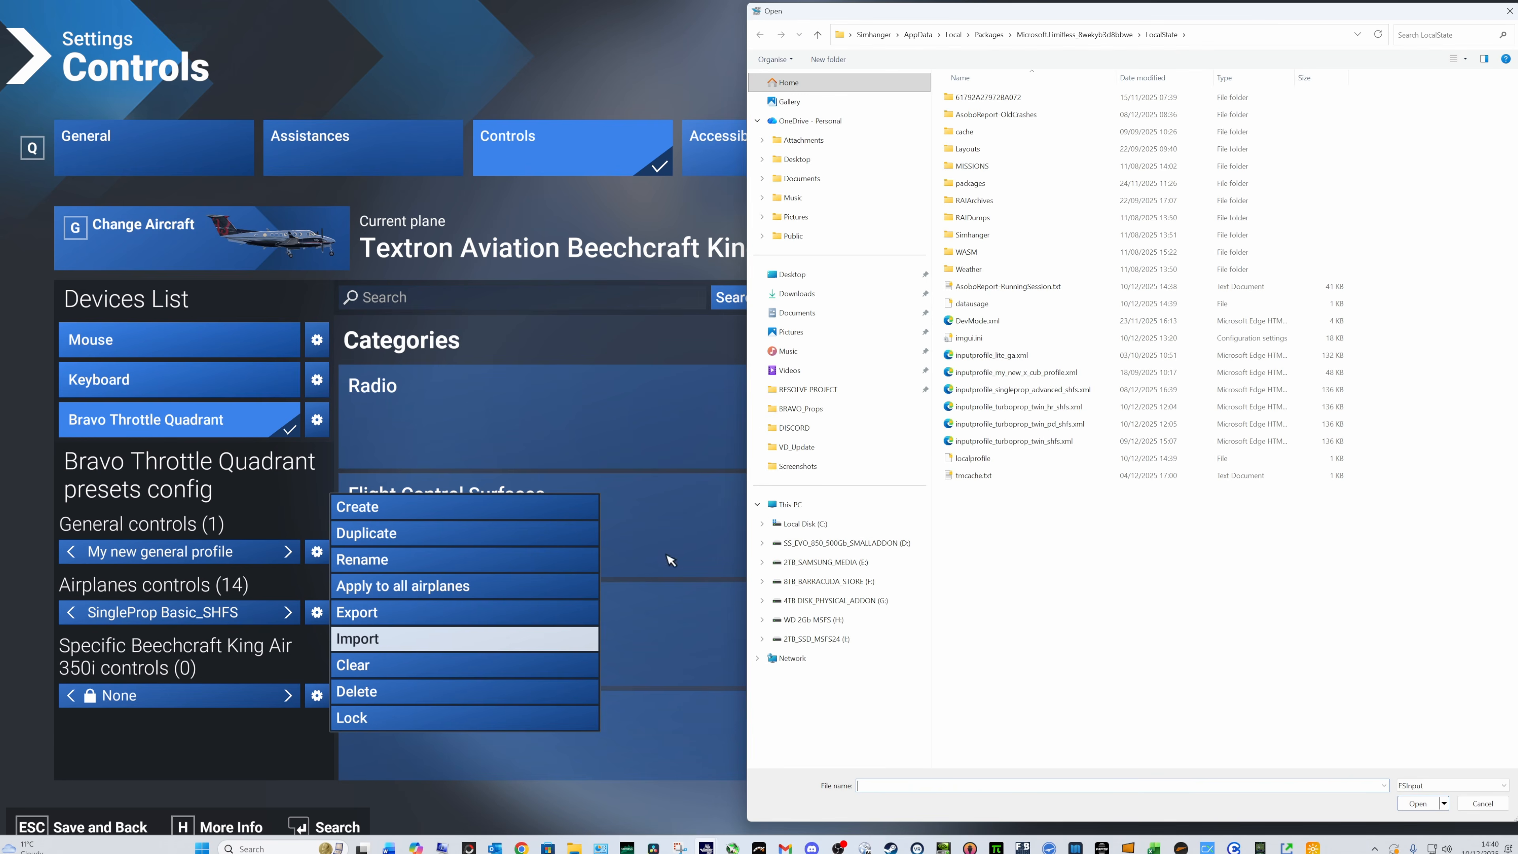
left_click(843, 639)
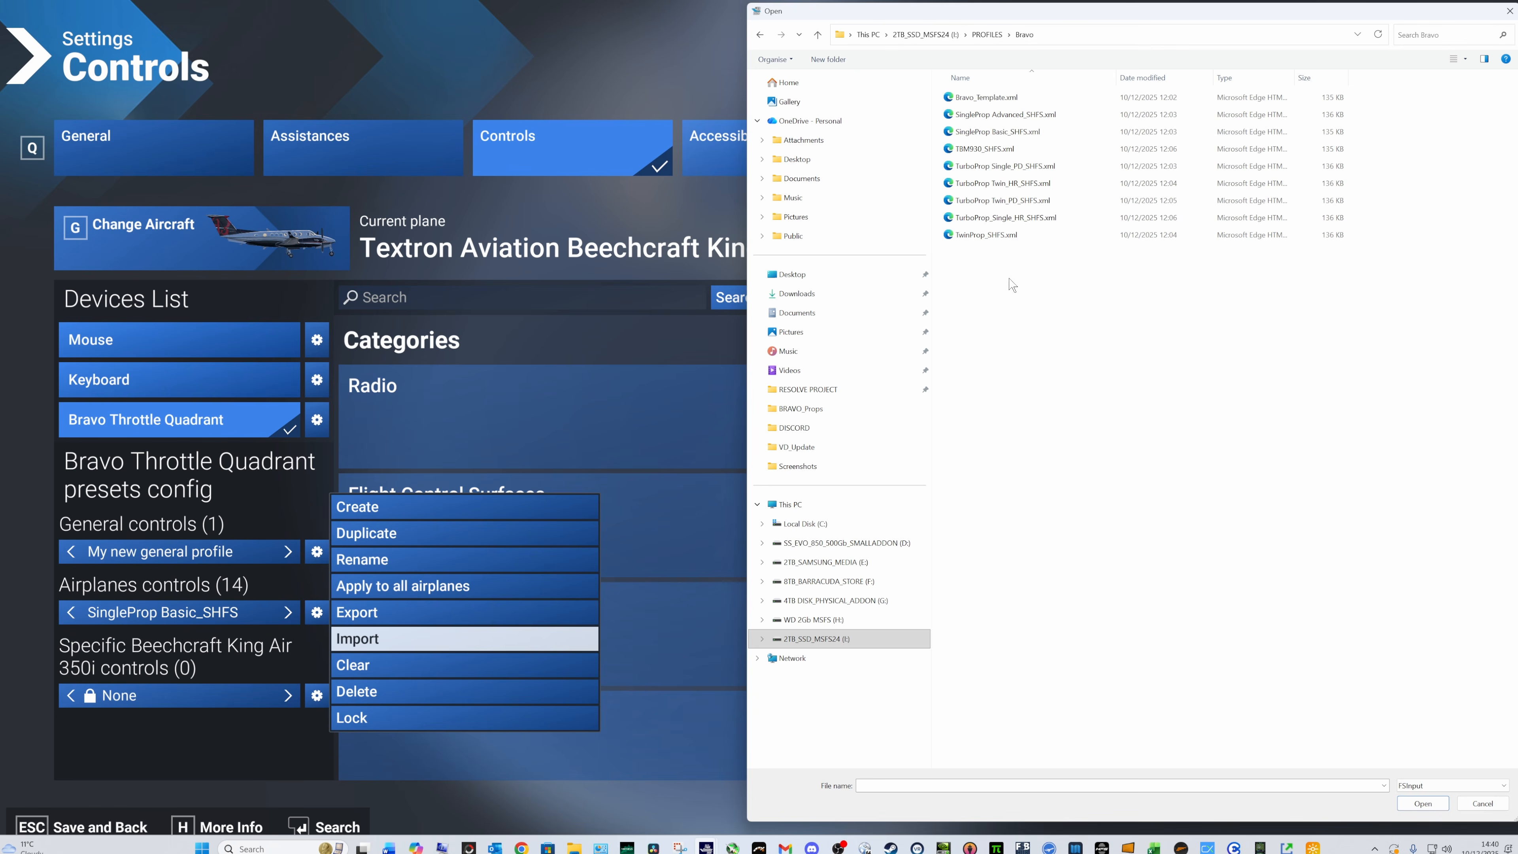
left_click(1018, 204)
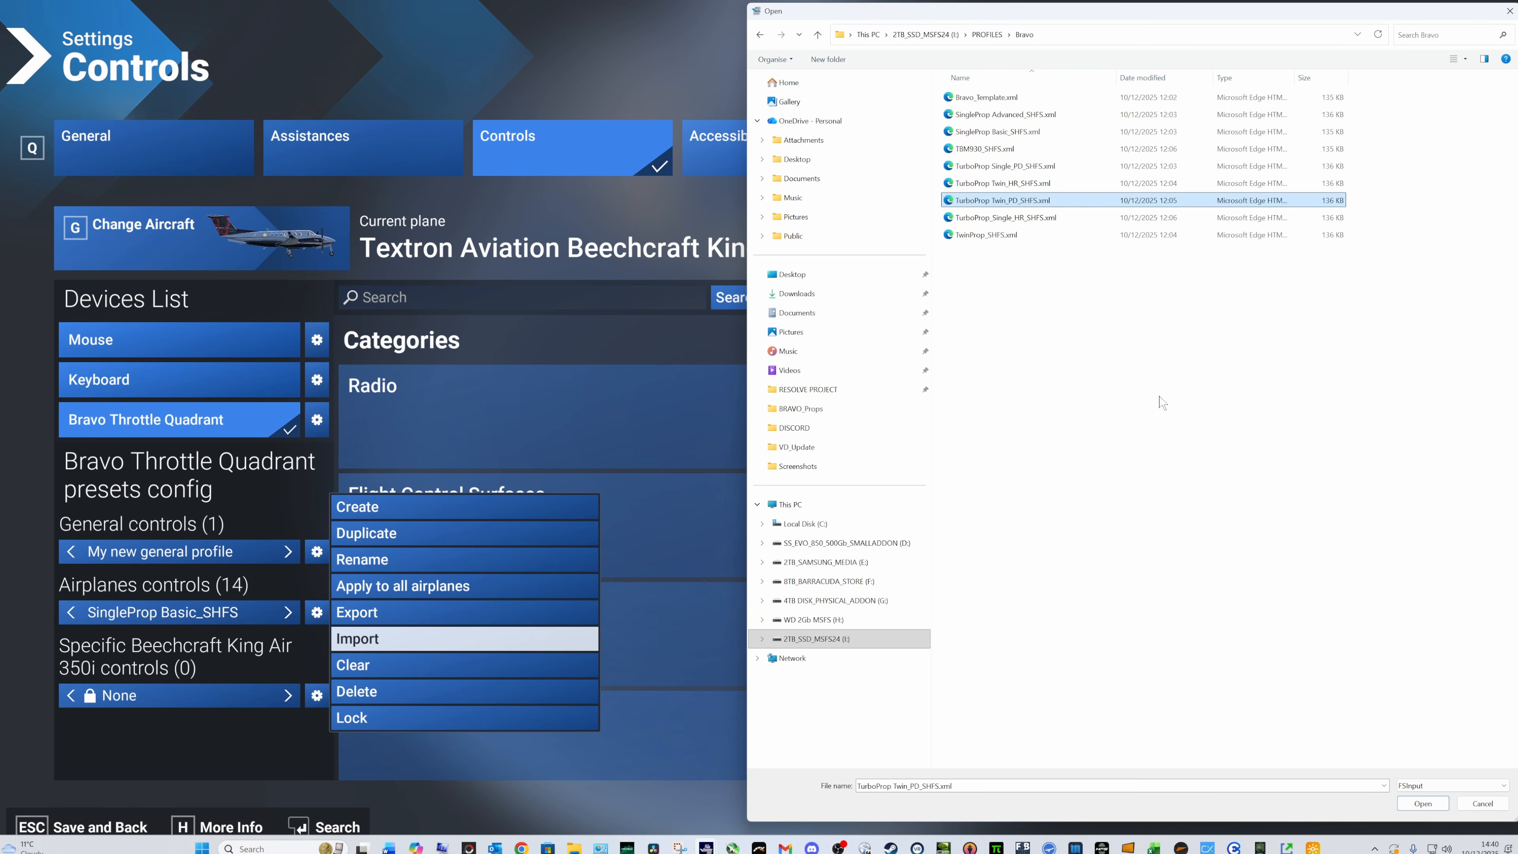
left_click(1424, 803)
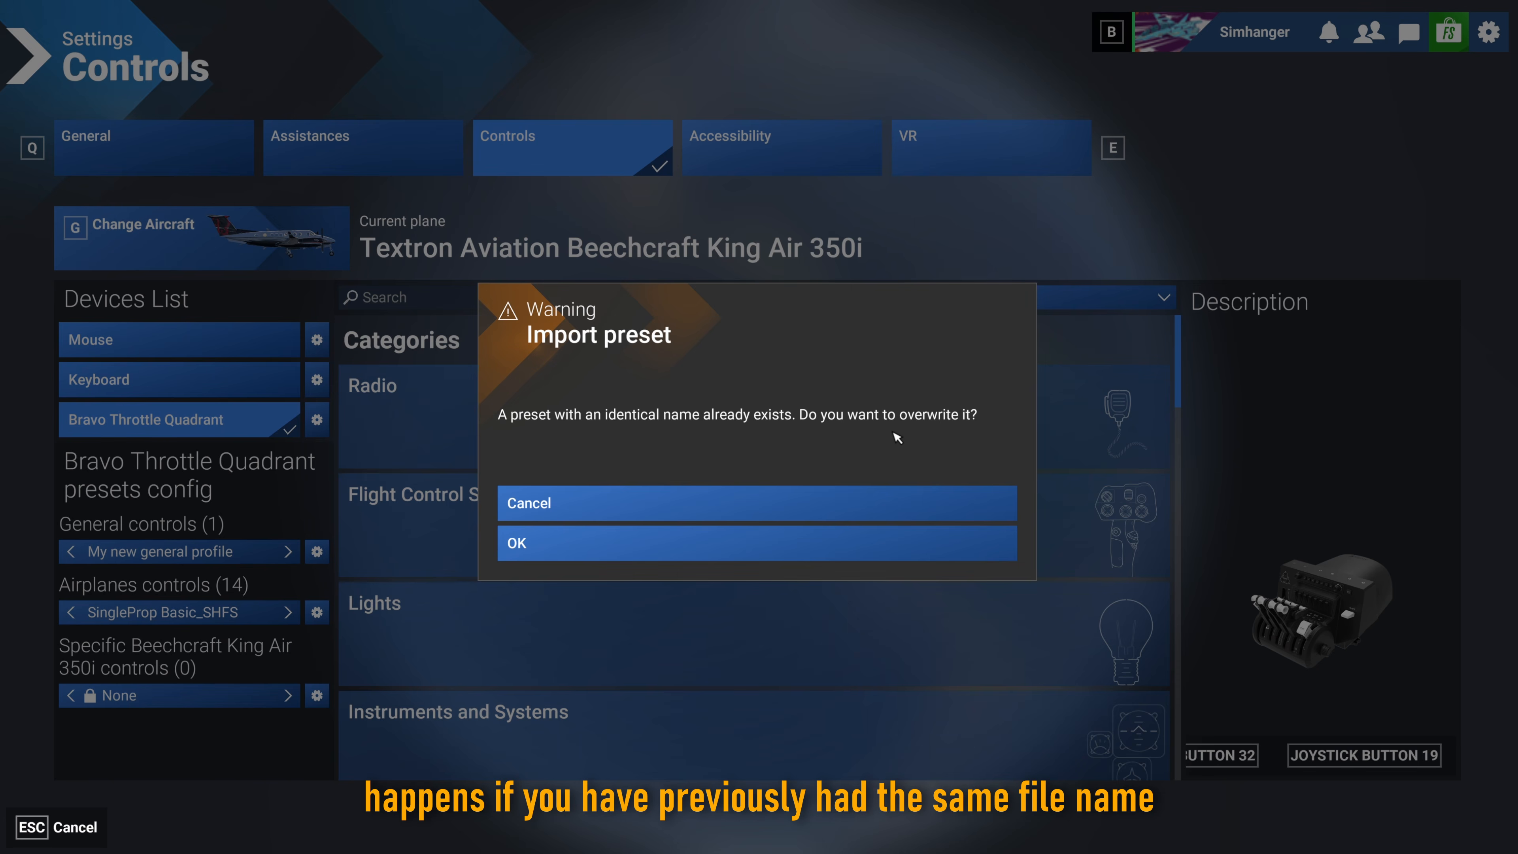
left_click(671, 548)
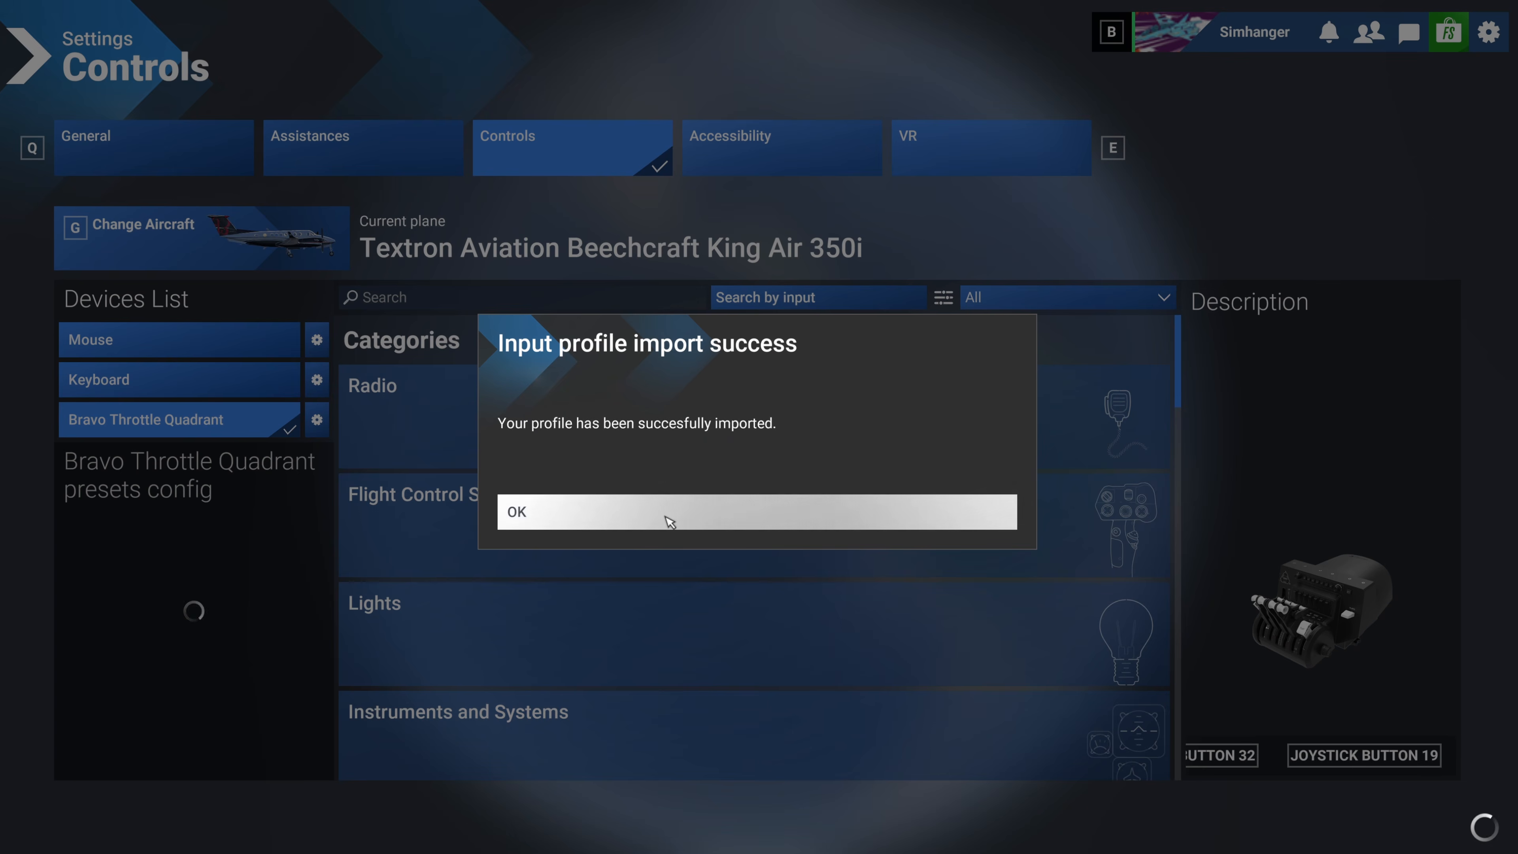
left_click(670, 522)
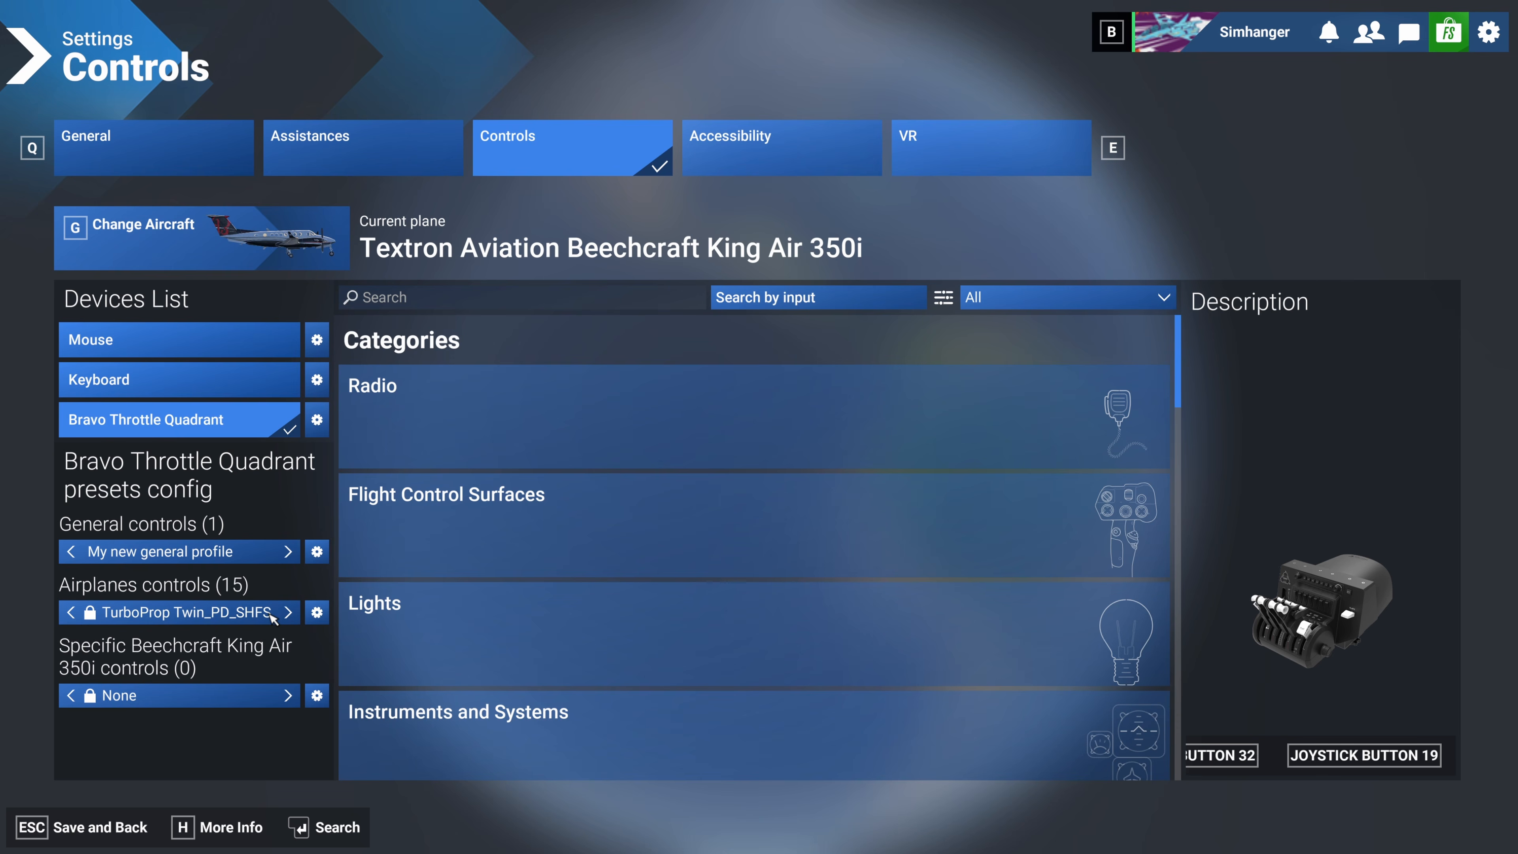
Filter the imported TurboProp Twin_PD_SHFS profile to Assigned bindings, review the list, and search it for "thro".
left_click(1082, 297)
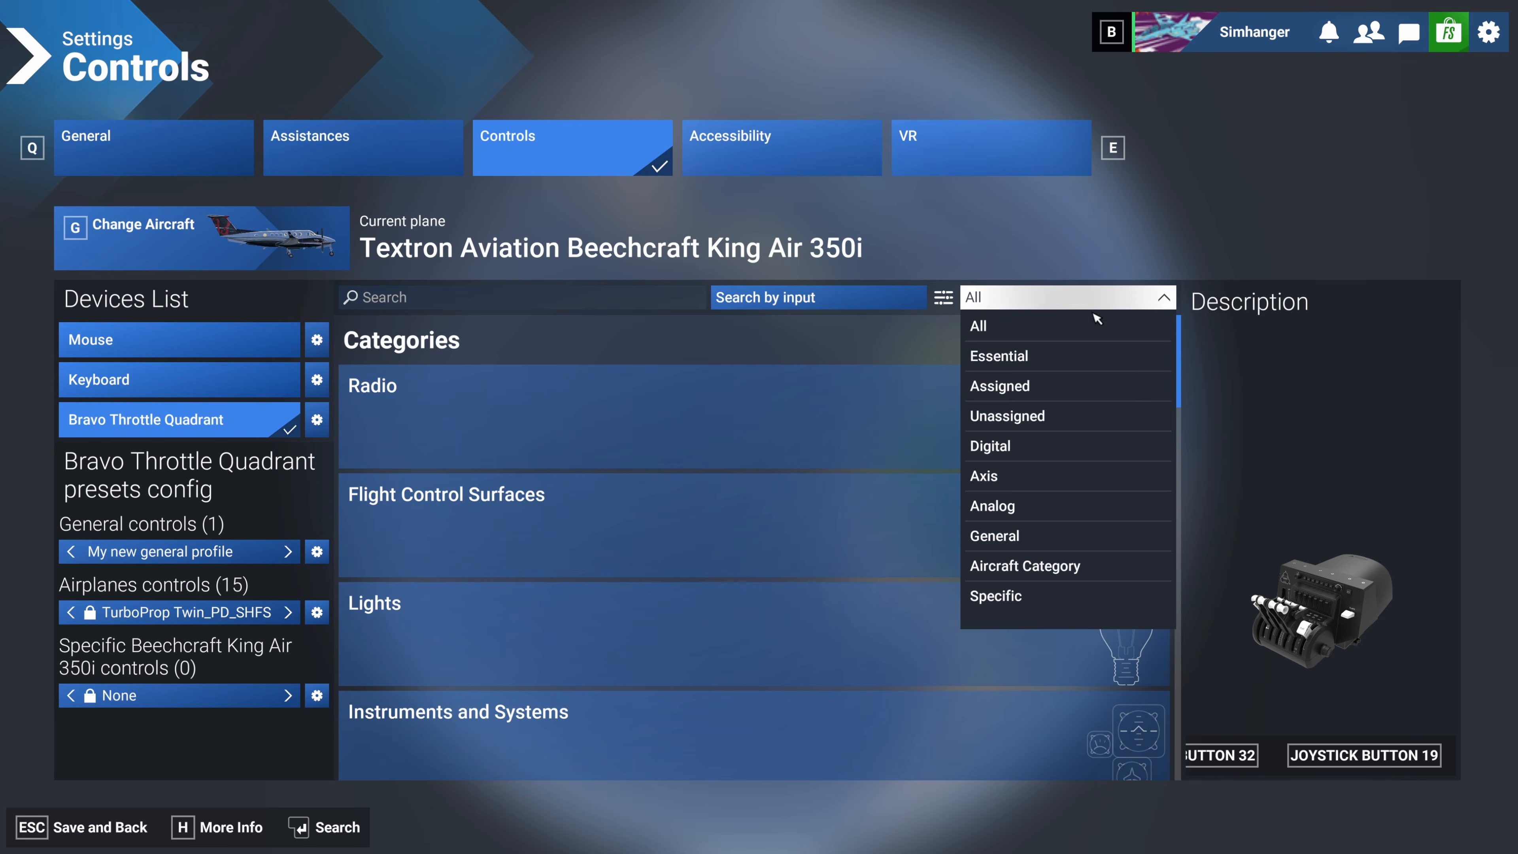
left_click(1044, 388)
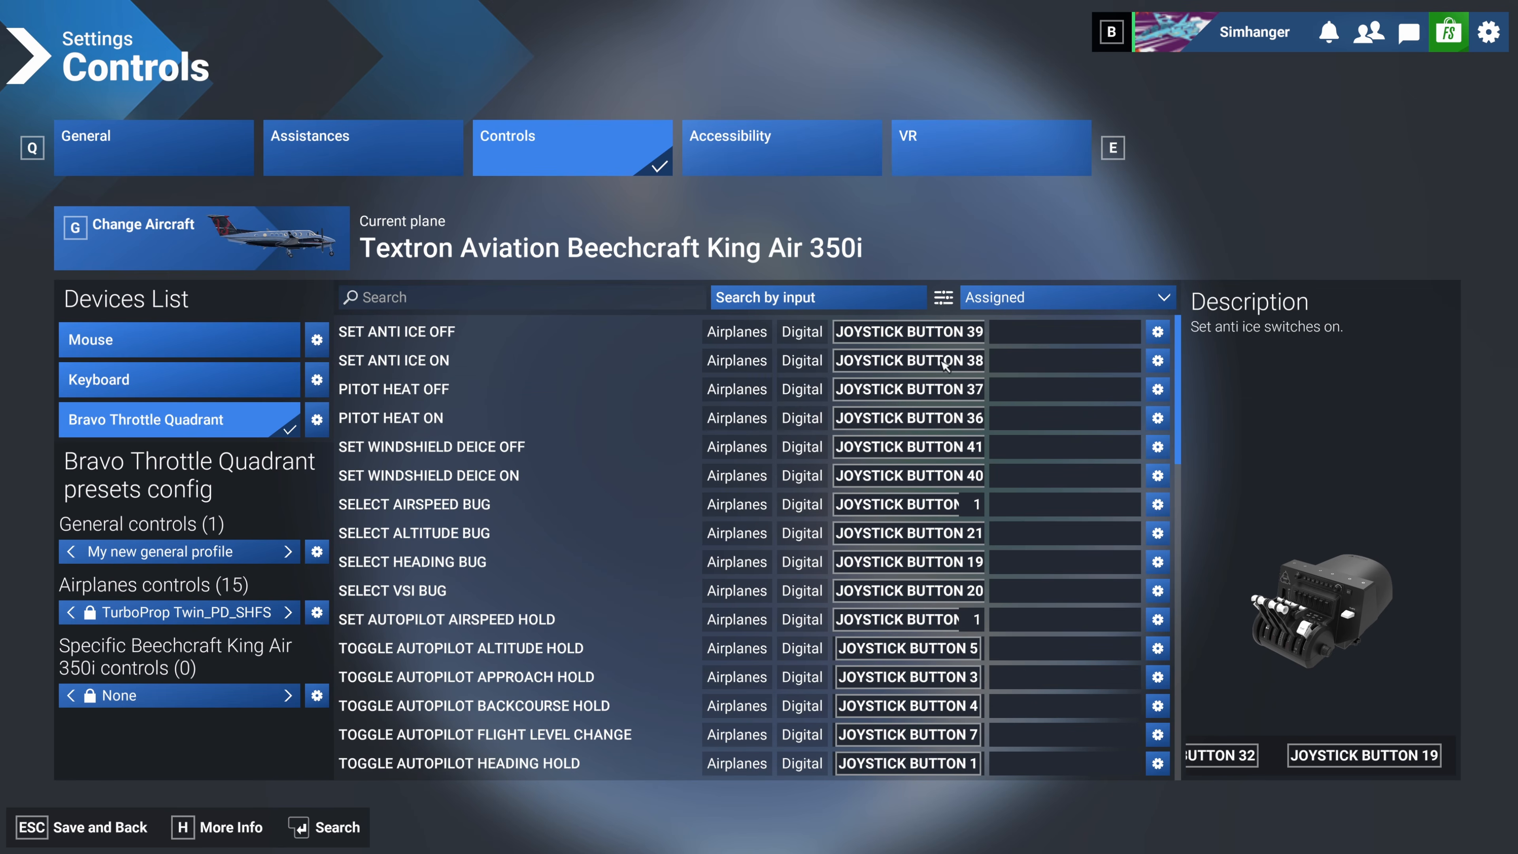
scroll(551, 389, "down", 5)
scroll(550, 407, "down", 5)
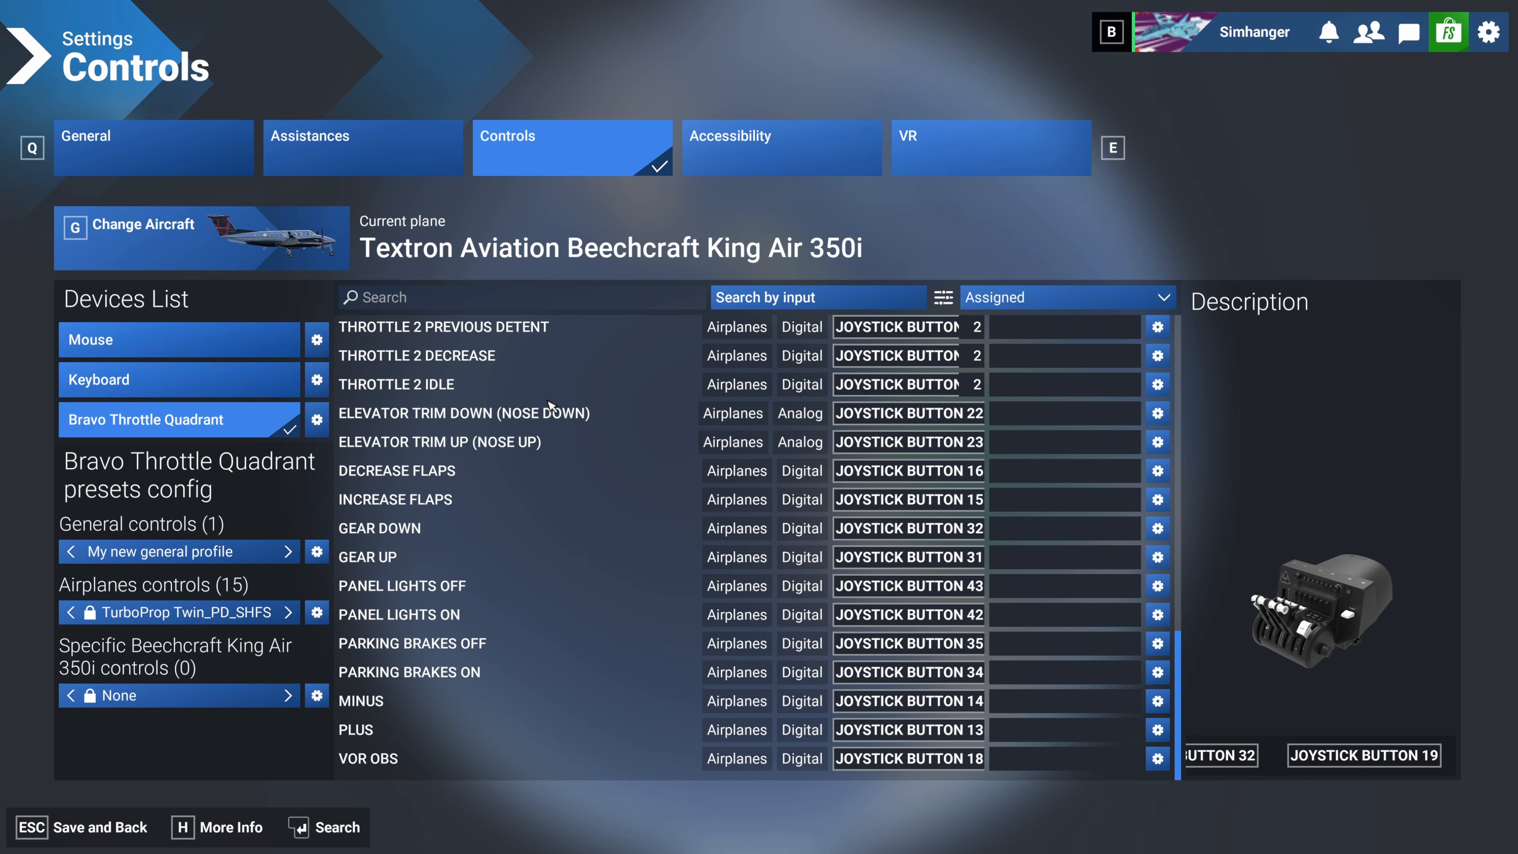
scroll(550, 407, "up", 8)
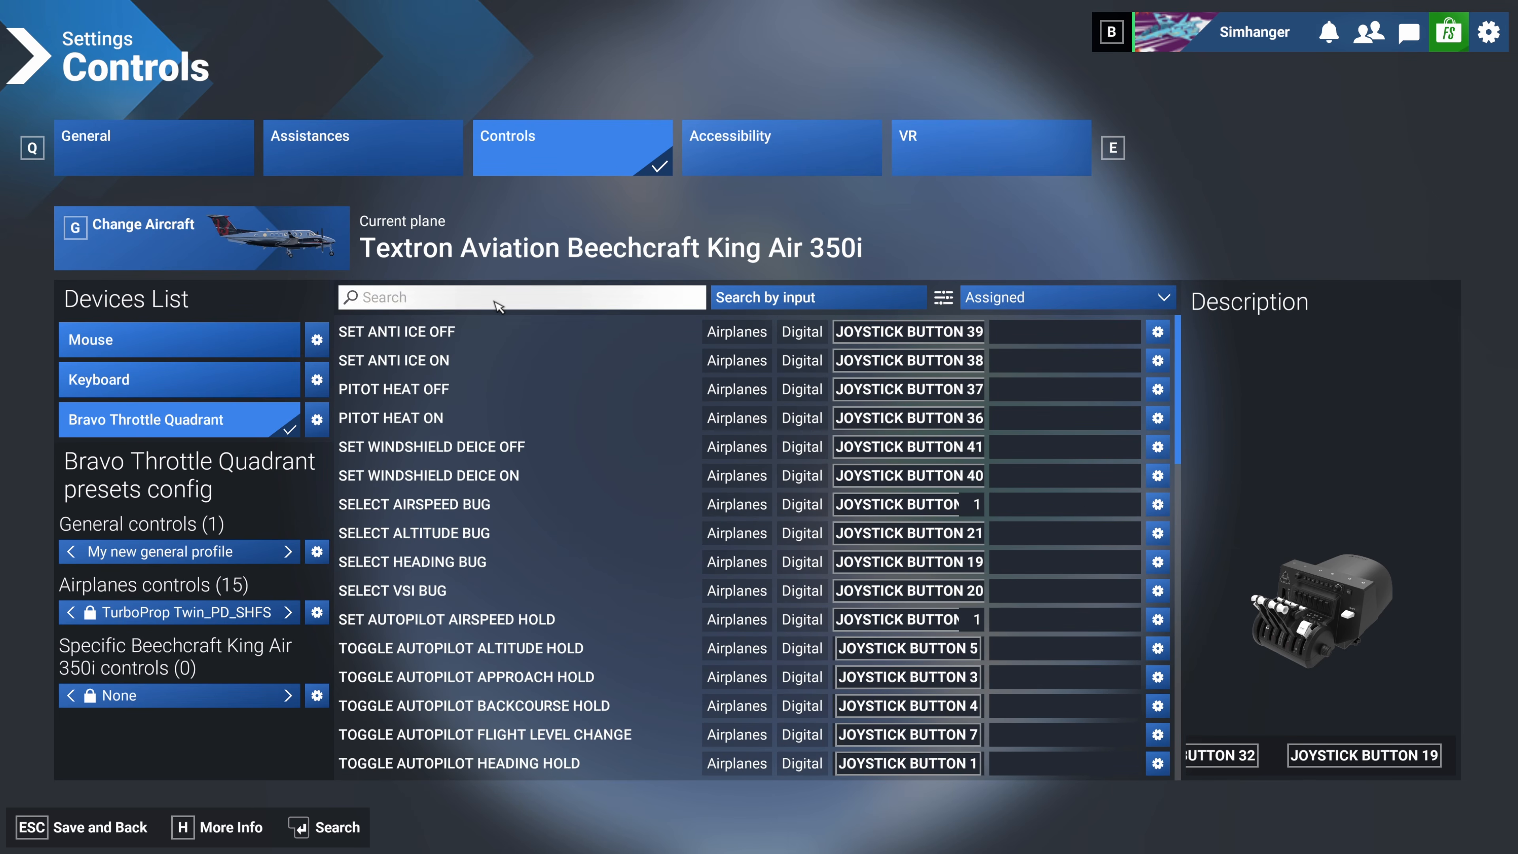
left_click(498, 299)
type("thr")
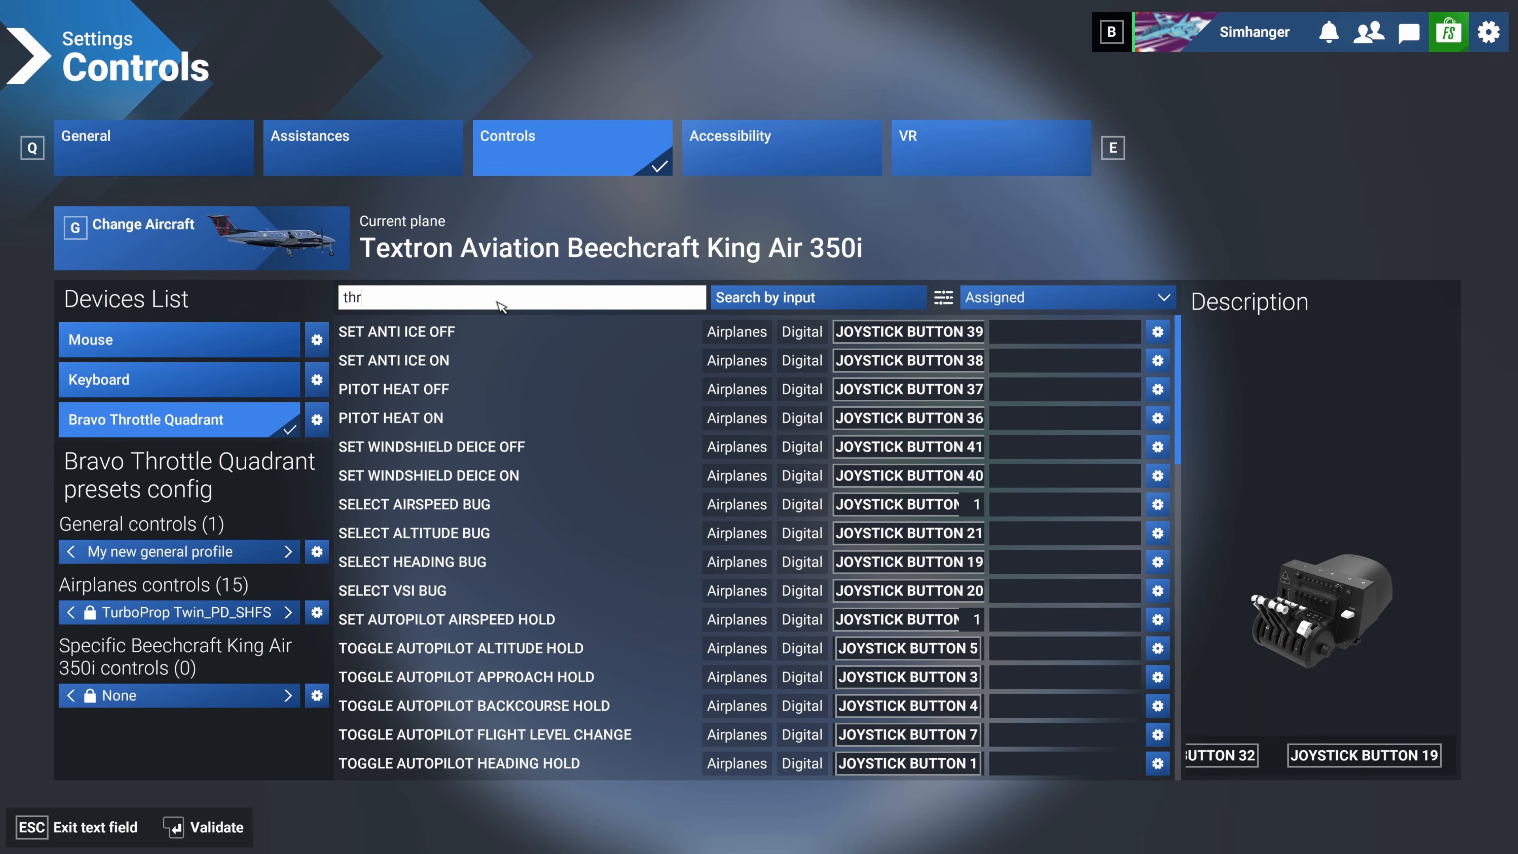
type("o")
key("Return")
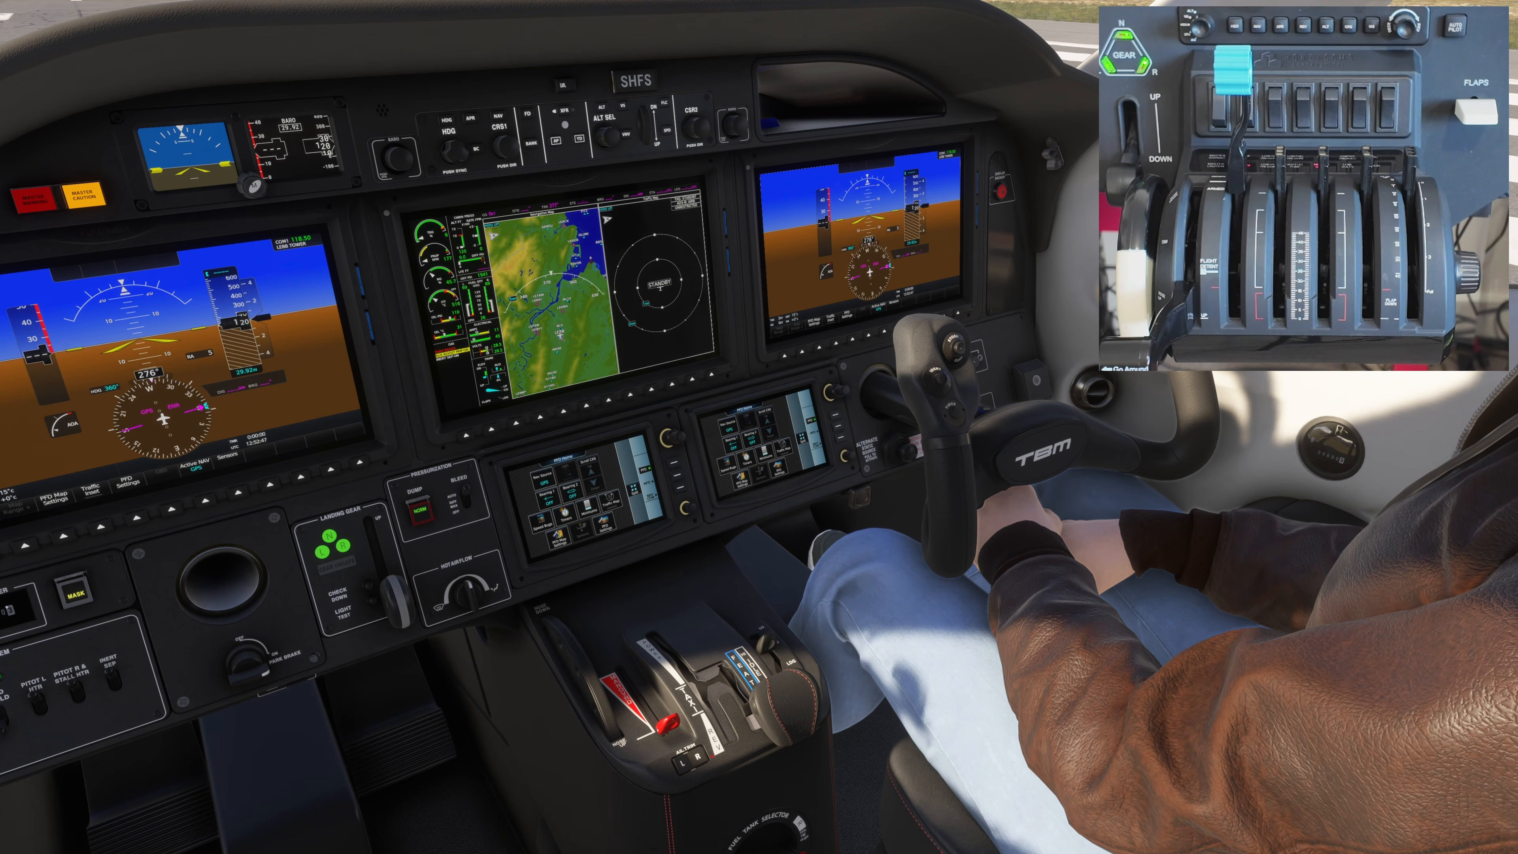
Switch from the TBM cockpit view to the external aircraft view.
key("End")
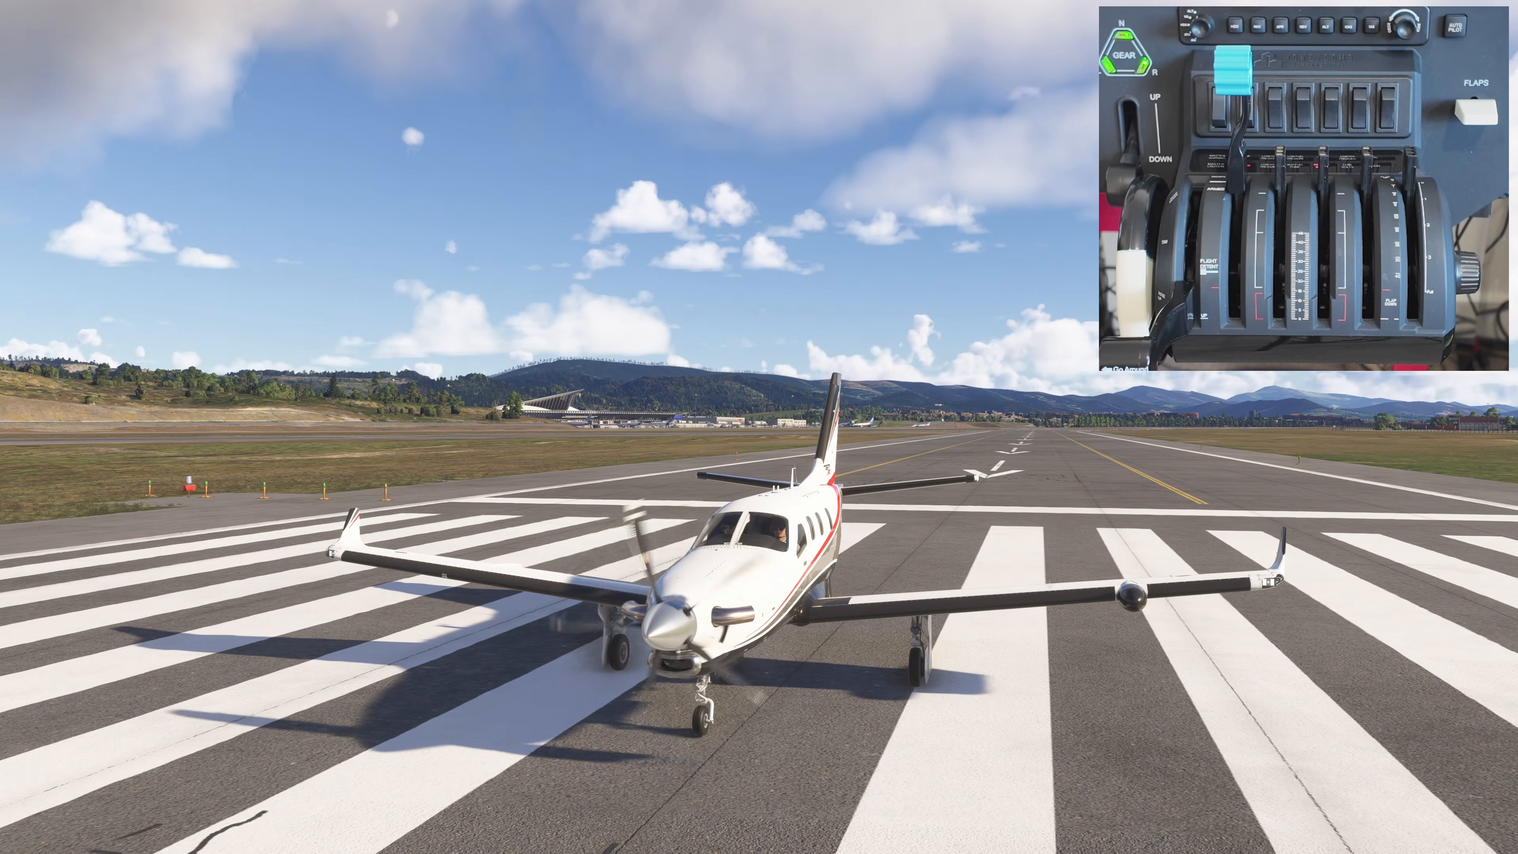